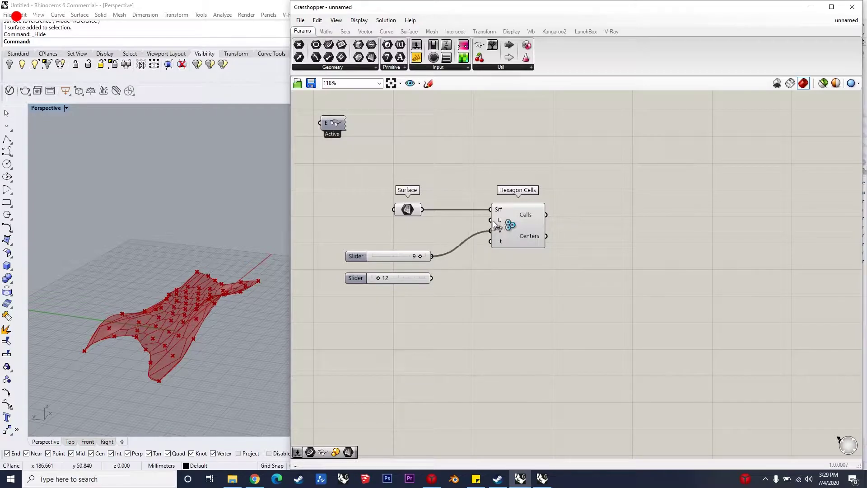
Connect the slider set to 9 to the Hexagon Cells U input and the slider set to 12 to V, aligning the sliders.
left_click_drag(436, 284, 429, 275)
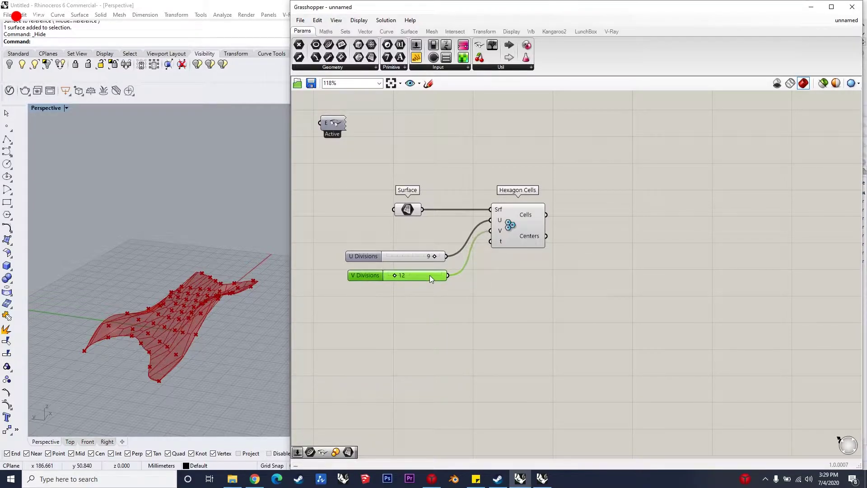
scroll(190, 320, "up", 5)
scroll(190, 320, "down", 2)
mouse_move(190, 320)
right_mouse_down()
mouse_move(212, 337)
mouse_move(195, 319)
right_mouse_up()
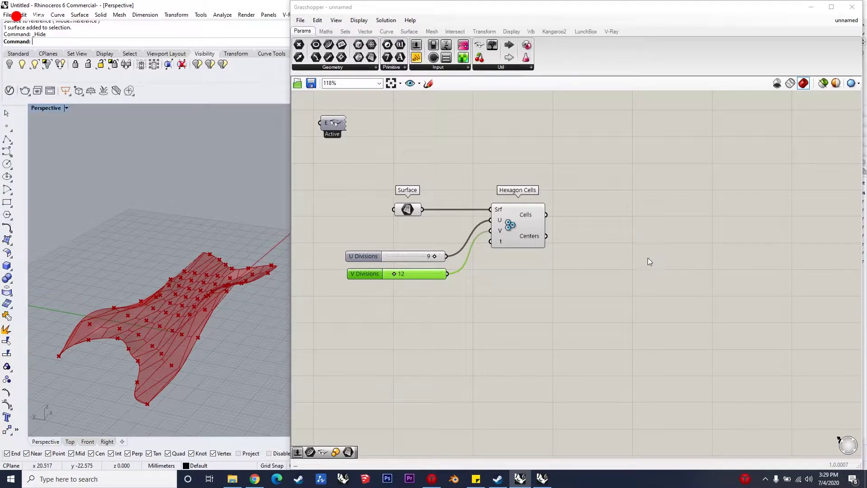
Add a Curve parameter beside Hexagon Cells and feed it from the Cells output.
double_click(591, 211)
type("curve")
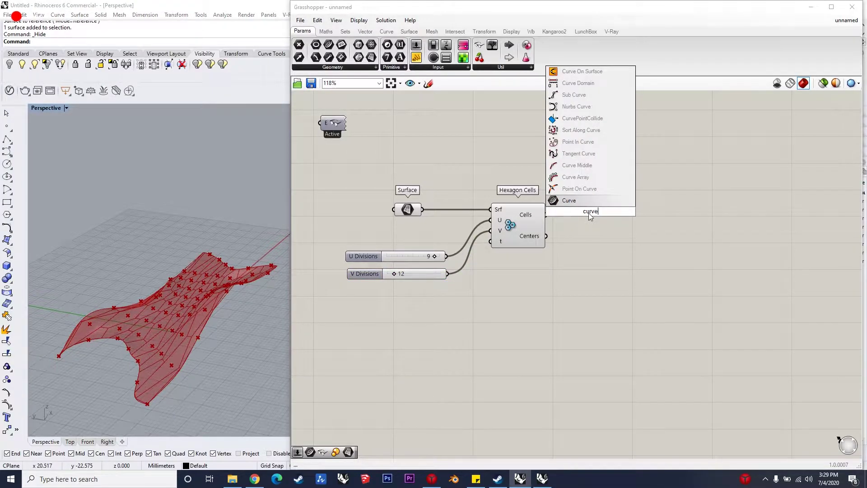
key("Return")
mouse_move(541, 219)
left_mouse_down()
mouse_move(577, 212)
mouse_move(594, 222)
mouse_move(529, 224)
left_mouse_up()
left_click(586, 212)
left_click_drag(599, 221, 598, 216)
Add a Point parameter below the Curve parameter and connect the Hexagon Cells Centers output to it.
double_click(592, 248)
type("point")
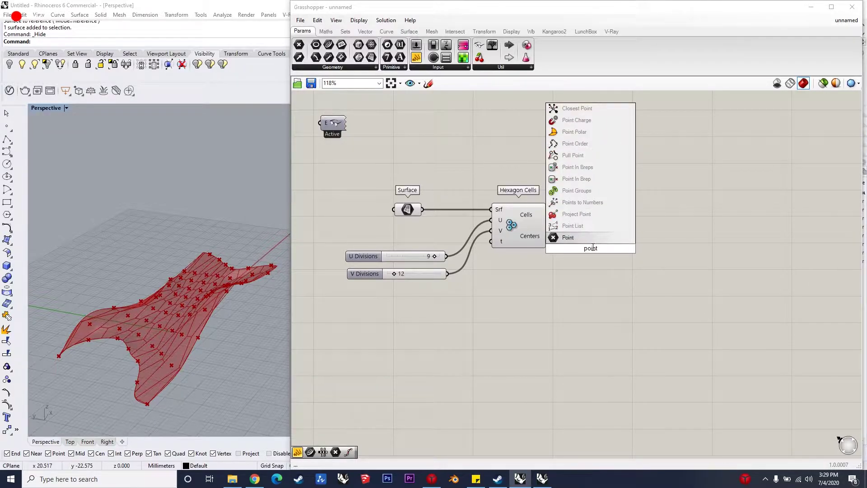
key("Return")
left_click_drag(548, 236, 606, 252)
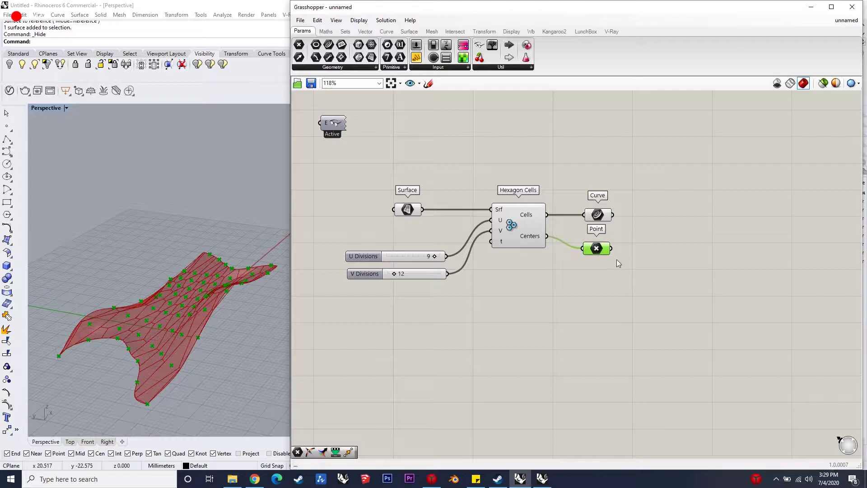
Add an Explode component and connect the Curve parameter to its C input.
double_click(674, 280)
type("explo")
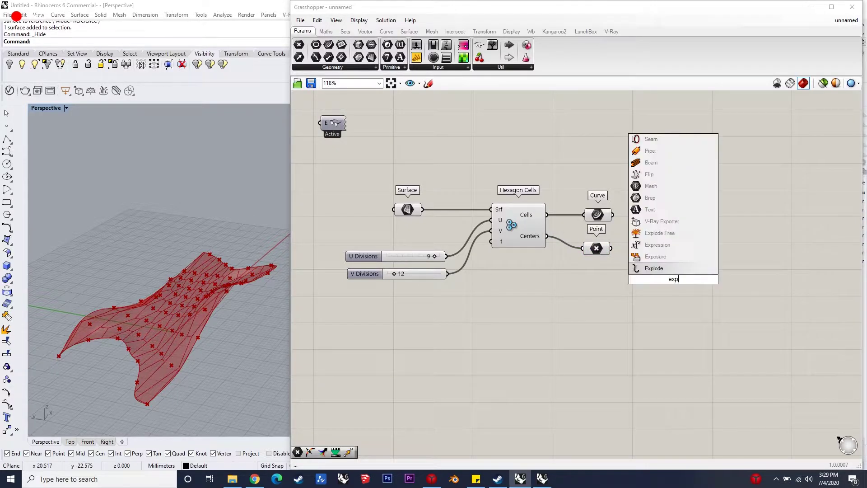
key("Return")
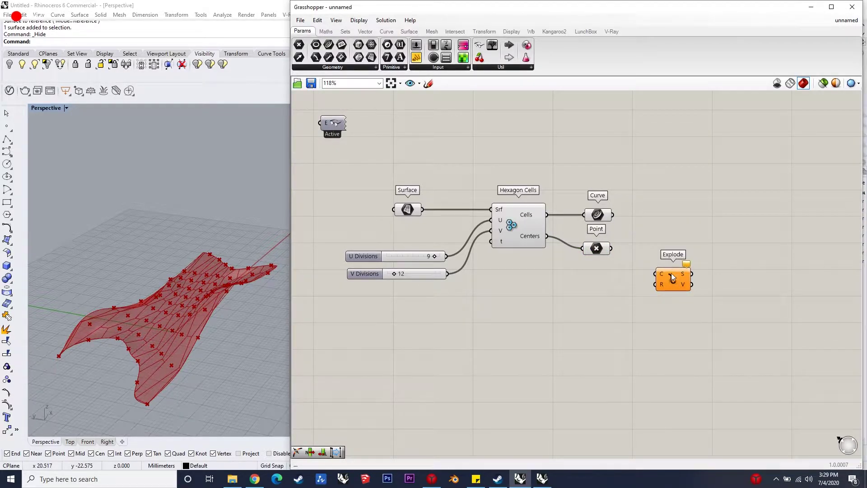
left_click_drag(672, 275, 653, 195)
left_click_drag(613, 215, 653, 200)
Add a List Length component and connect Explode's segments output S to it.
left_click(721, 207)
double_click(722, 207)
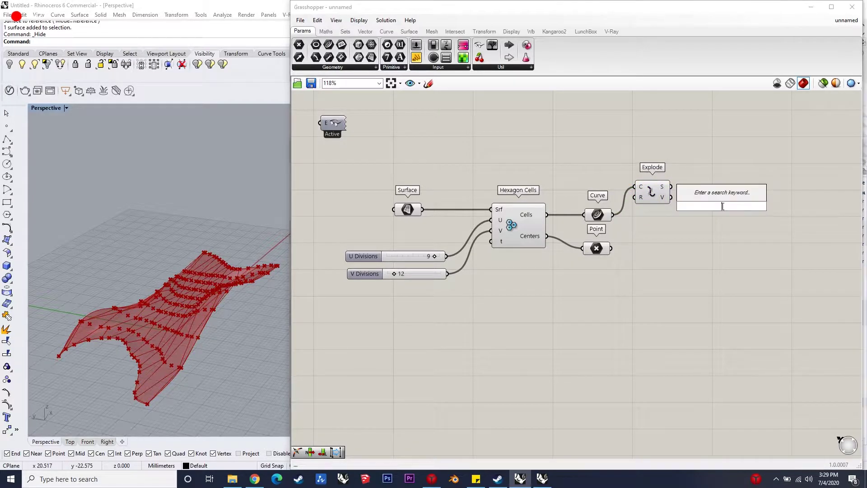
type("list lengh")
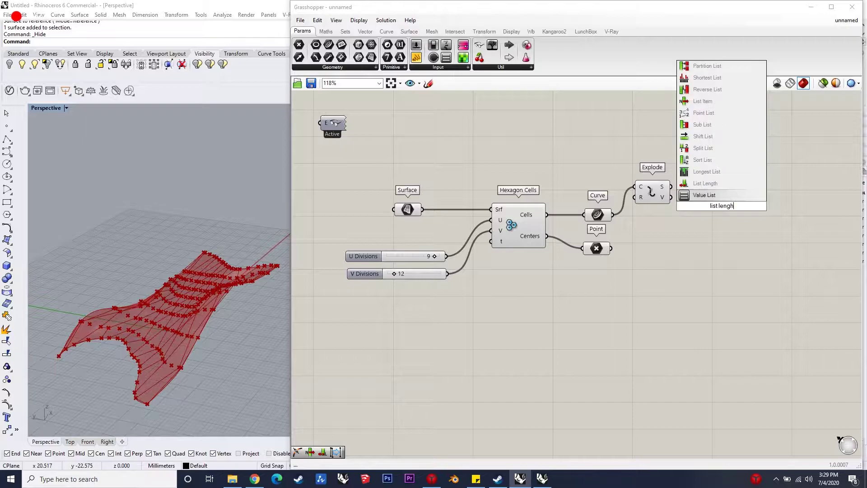
key("Return")
left_click_drag(677, 198, 710, 215)
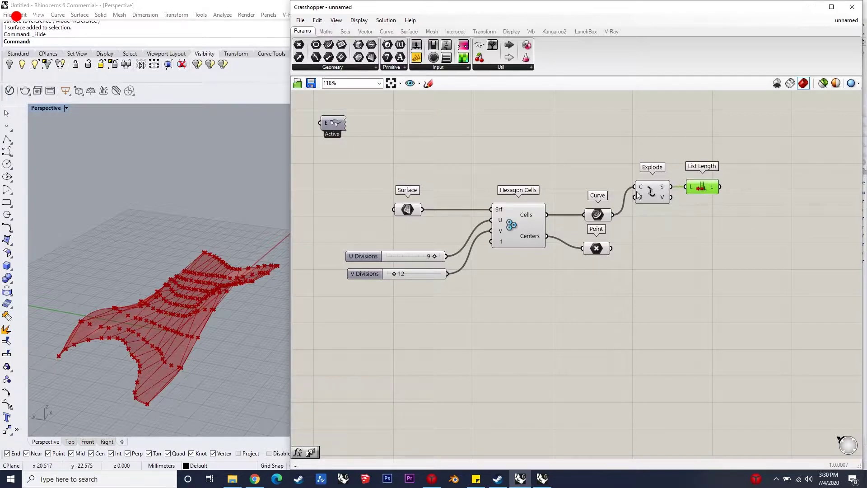
Add an Evaluate component and connect the List Length output to its x input.
scroll(749, 186, "down", 1)
scroll(749, 186, "up", 1)
double_click(766, 186)
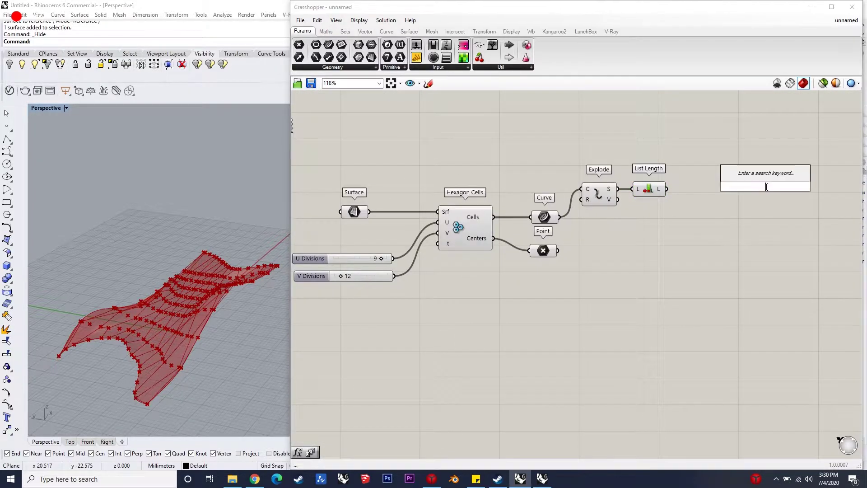
type("evaluate")
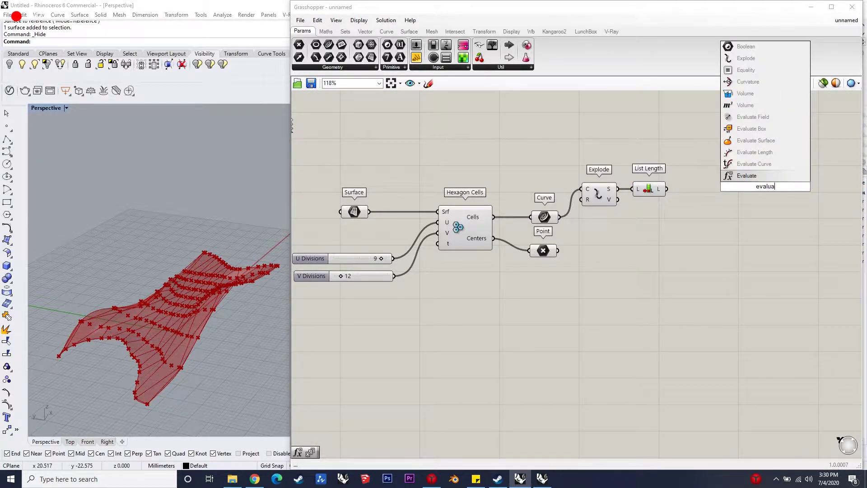
left_click(724, 176)
left_click_drag(764, 185, 729, 192)
Create a panel containing x=6 and connect it to the Evaluate F input.
left_click(682, 151)
double_click(684, 151)
type("//x/6")
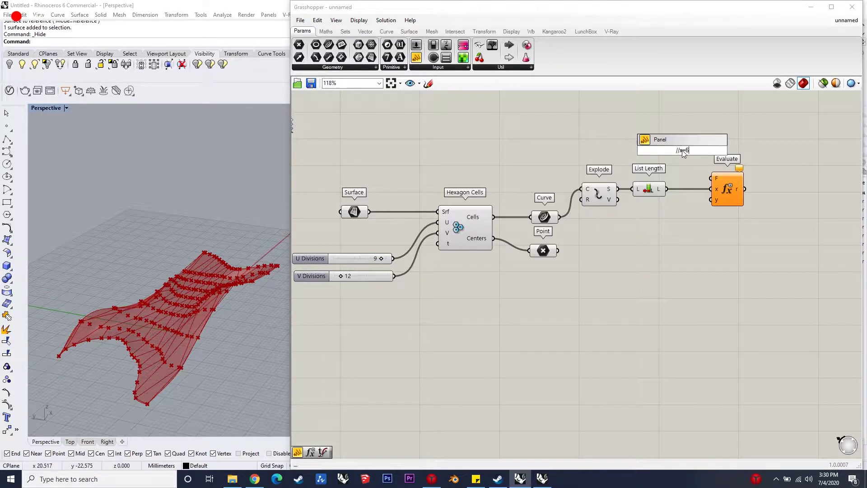
key("Return")
left_click_drag(695, 150, 712, 179)
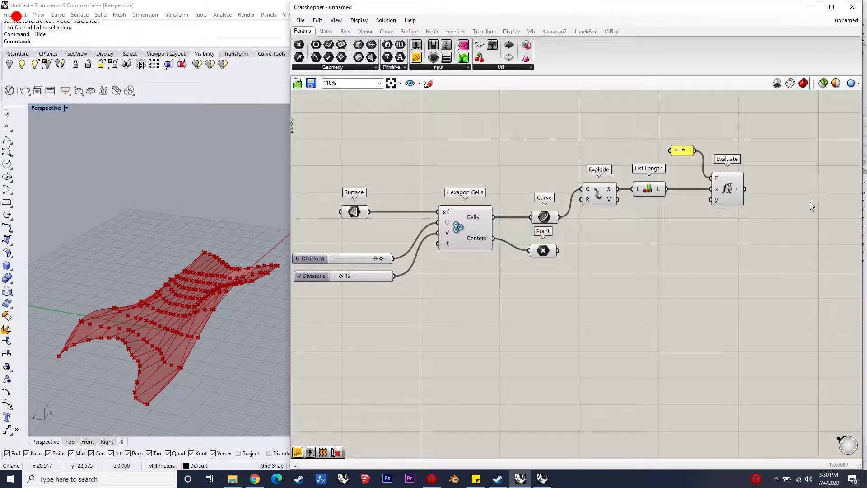
Add a Cull Pattern component beside Evaluate and connect the Evaluate result to its P input.
double_click(796, 173)
type("c")
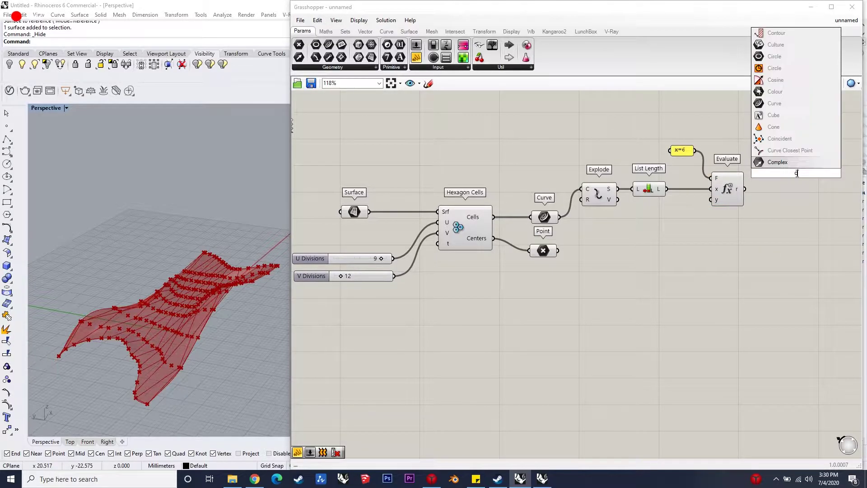
type("ull pattern")
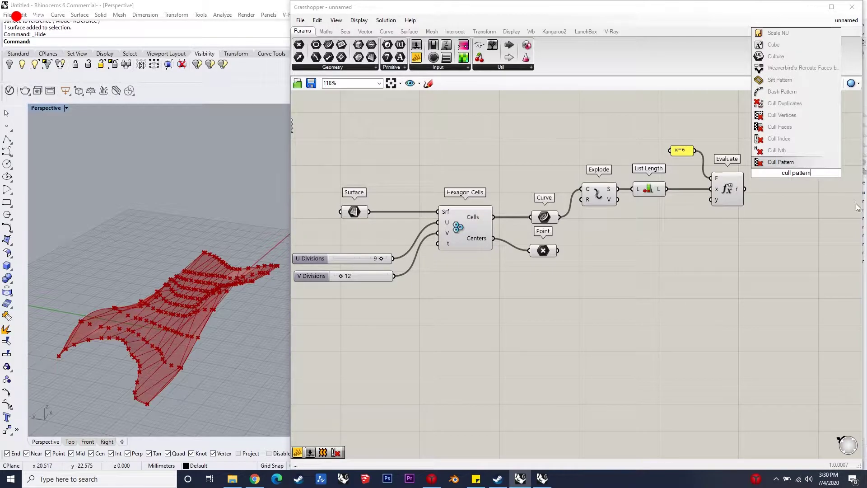
left_click(803, 162)
left_click_drag(797, 176, 796, 164)
Duplicate the Cull Pattern component below the original and connect the Evaluate result to the copy's P input.
key("ctrl+c")
key("ctrl+v")
left_click_drag(793, 194, 792, 250, "alt")
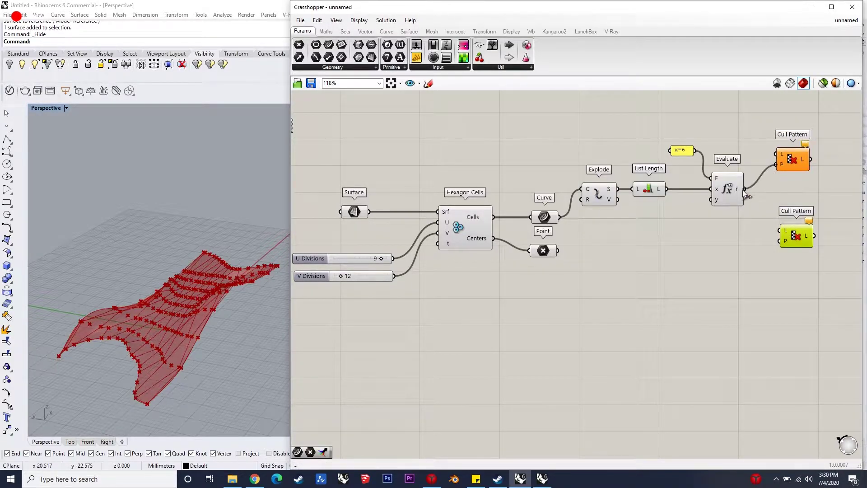
left_click_drag(788, 241, 785, 247)
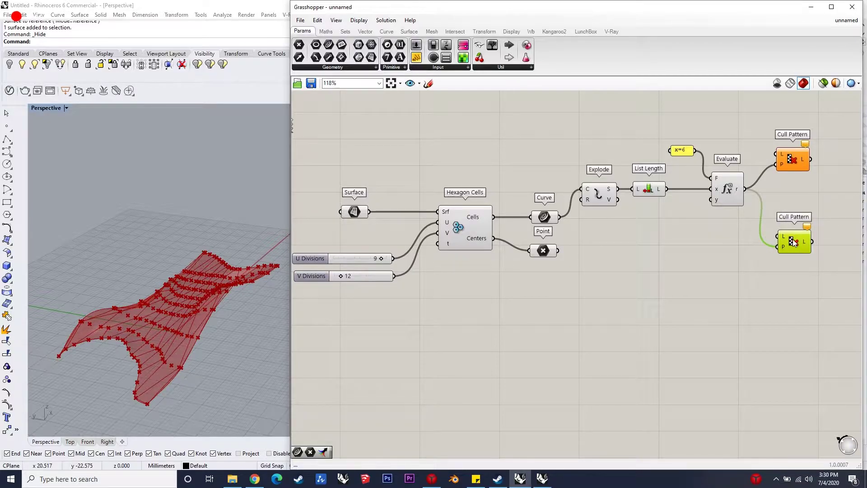
Flatten the P inputs of both Cull Patterns and feed the Curve into the upper L input and the Point into the lower.
right_click(782, 164)
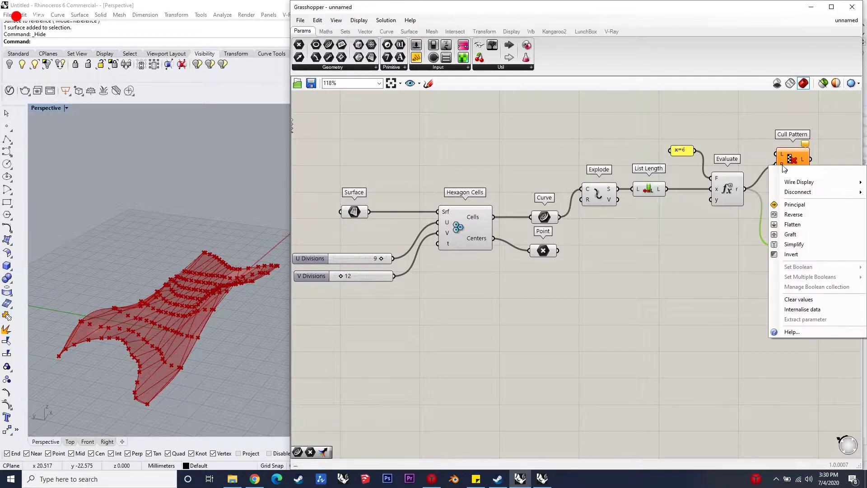
left_click(796, 232)
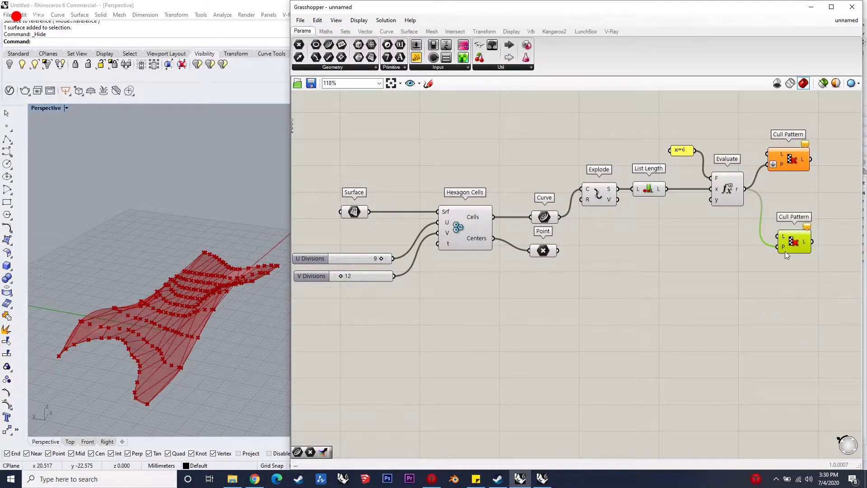
right_click(786, 253)
left_click(760, 260)
right_click(782, 247)
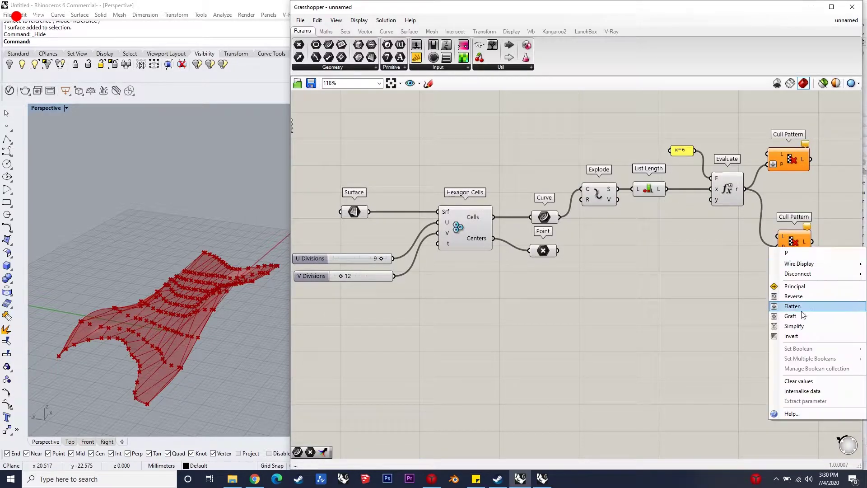
left_click(809, 306)
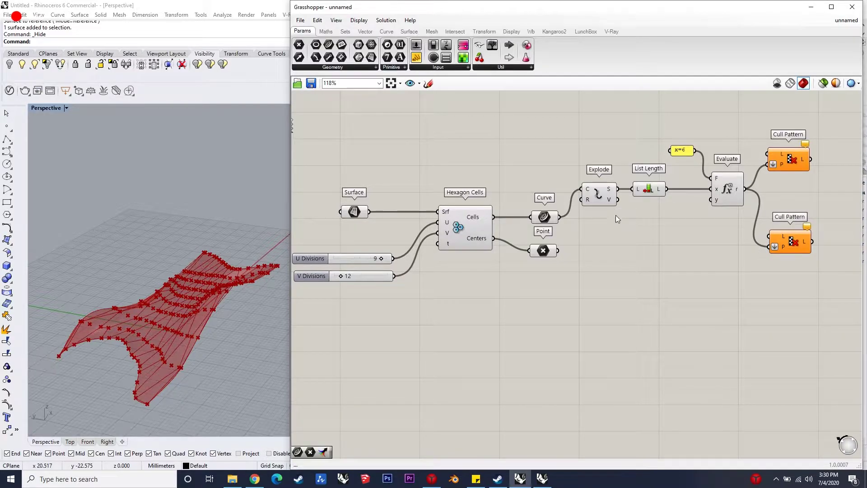
left_click_drag(560, 217, 768, 154)
left_click_drag(770, 235, 558, 251)
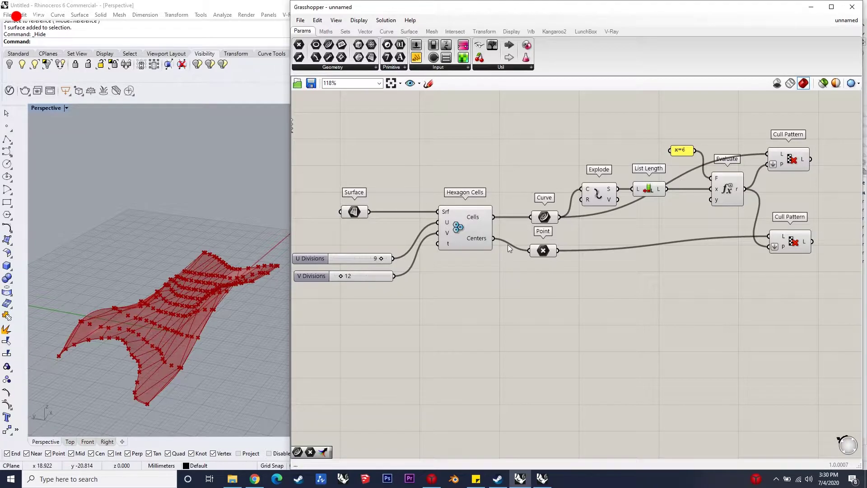
Add a Curve parameter after the upper Cull Pattern and connect the culled list to it.
scroll(506, 245, "down", 3)
scroll(700, 203, "up", 3)
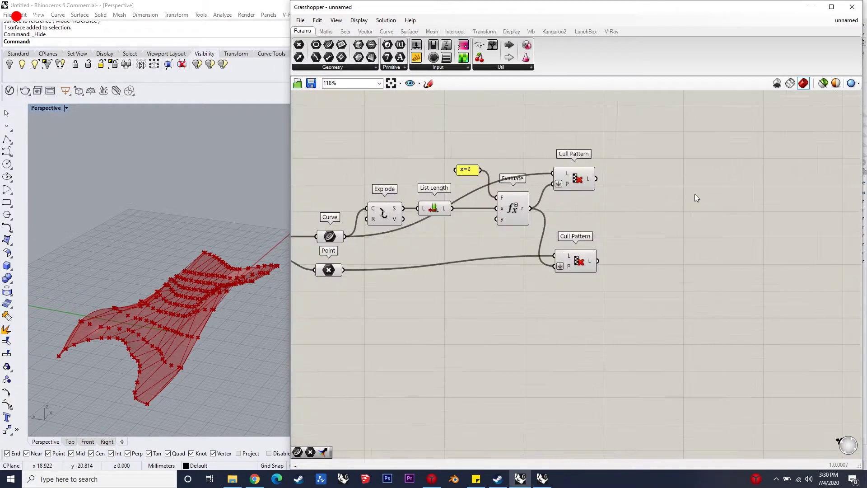
double_click(640, 177)
type("curve")
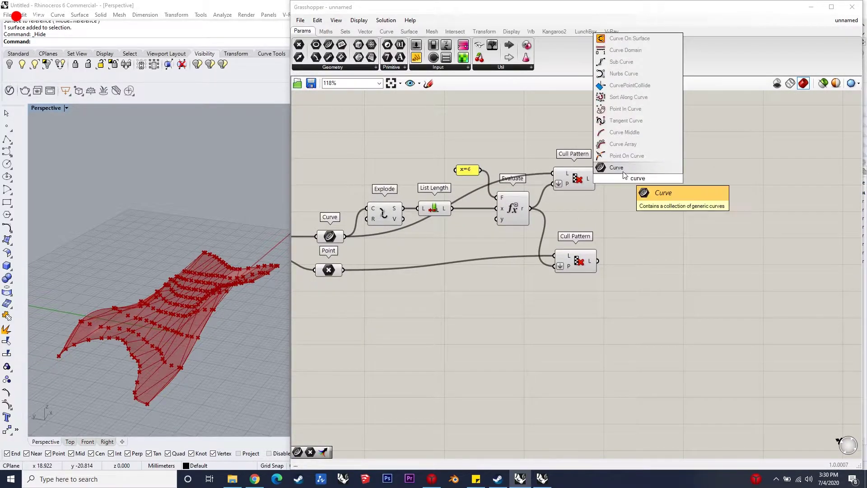
key("Return")
left_click_drag(598, 180, 626, 180)
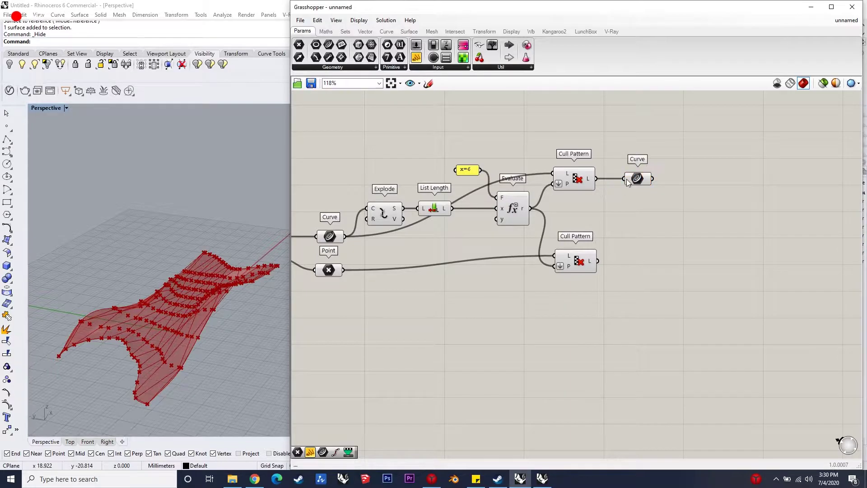
Add a Point parameter after the lower Cull Pattern and connect the culled list to it.
double_click(639, 264)
type("poin")
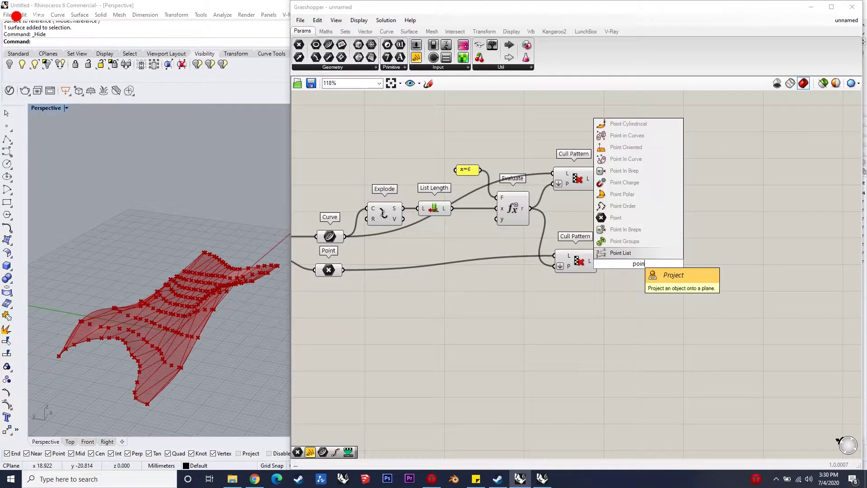
type("t")
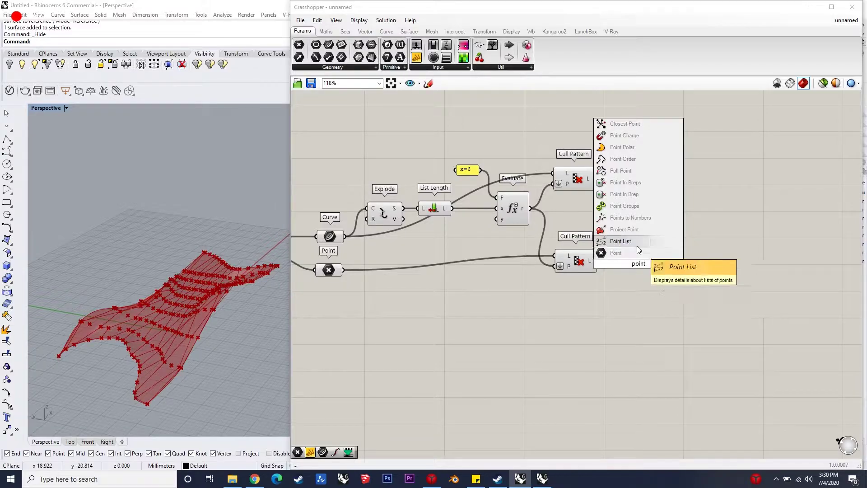
key("Return")
left_click_drag(599, 261, 625, 264)
Turn off the preview of all components upstream of the final Curve and Point parameters.
scroll(686, 255, "down", 4)
left_click_drag(674, 283, 396, 197)
middle_click(498, 197)
left_click(518, 178)
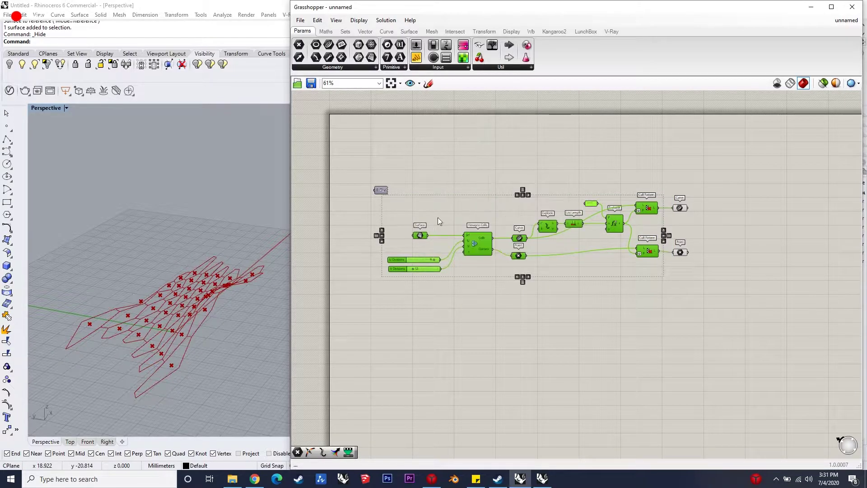
right_click_drag(209, 351, 253, 346)
Add a Scale component well beyond the culled Curve parameter and connect that curve to its G input.
scroll(772, 244, "down", 3)
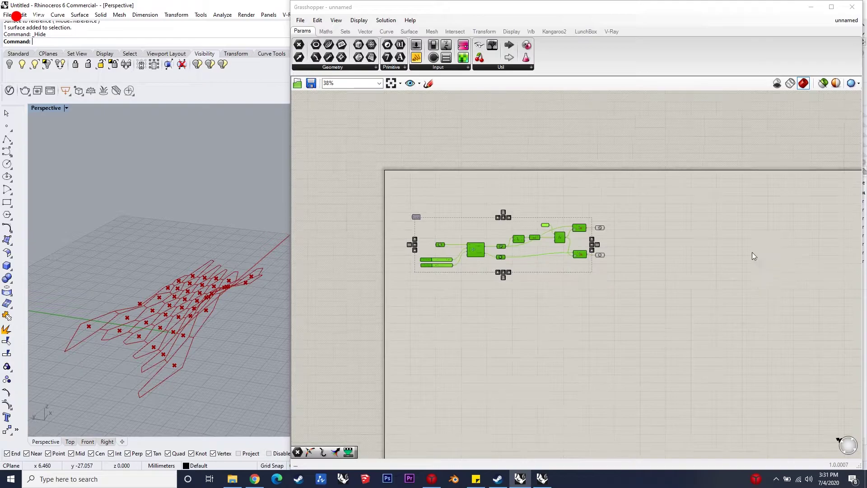
scroll(668, 238, "up", 3)
double_click(726, 230)
type("scale")
key("Return")
scroll(748, 228, "up", 1)
left_click_drag(719, 224, 506, 223)
scroll(728, 226, "up", 1)
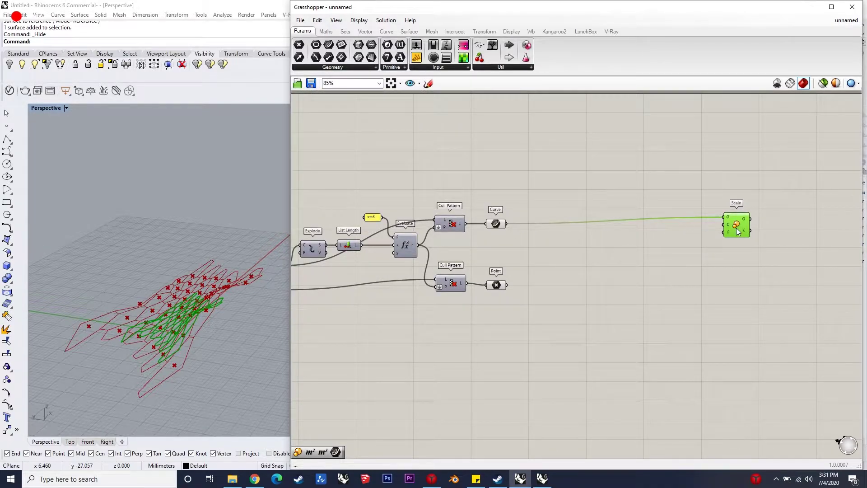
left_click_drag(737, 232, 767, 235)
Add a Remap Numbers component and place it just below the Scale component.
double_click(707, 354)
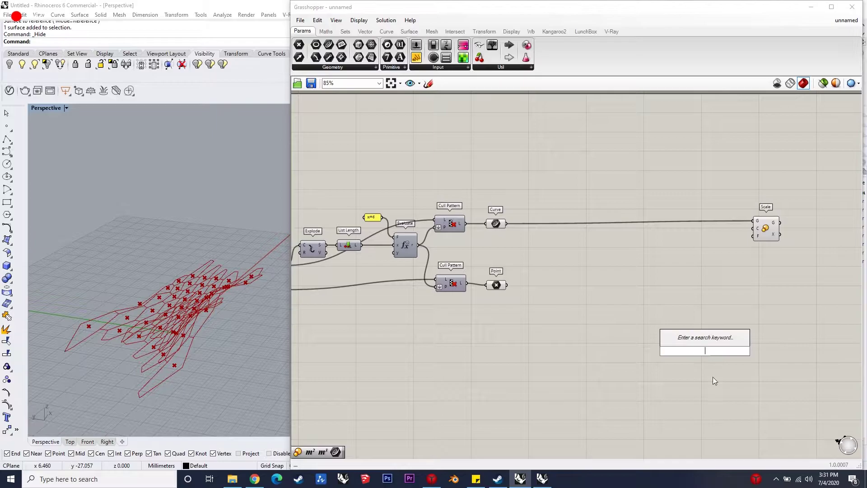
type("rempanumbers")
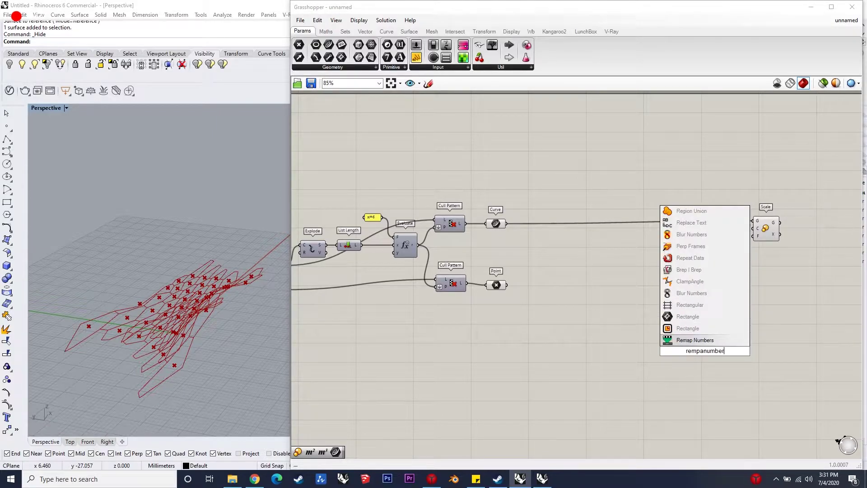
left_click(707, 342)
left_click_drag(704, 351, 737, 290)
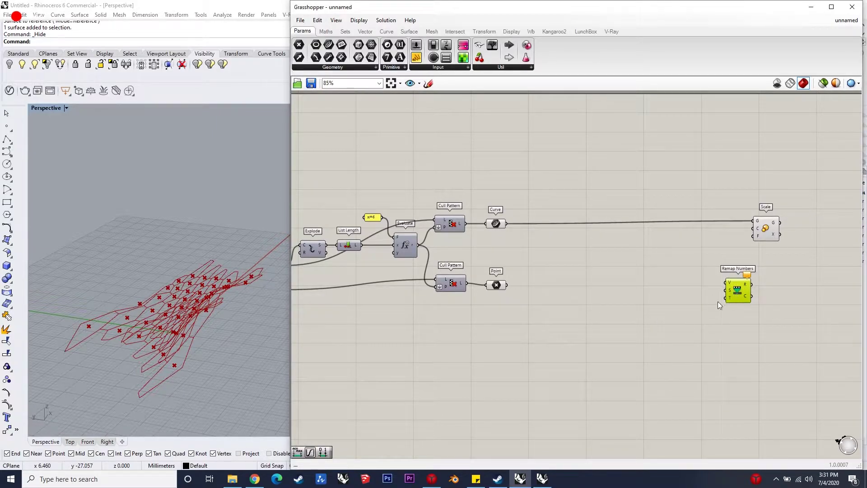
Add a Graph Mapper and a Bounds component ahead of the Remap Numbers component.
double_click(651, 291)
type("gr")
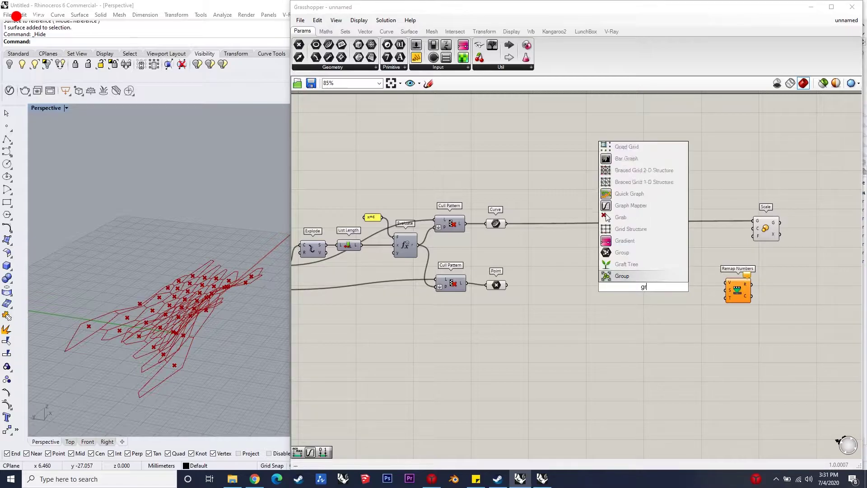
type("a[phmapper")
key("Return")
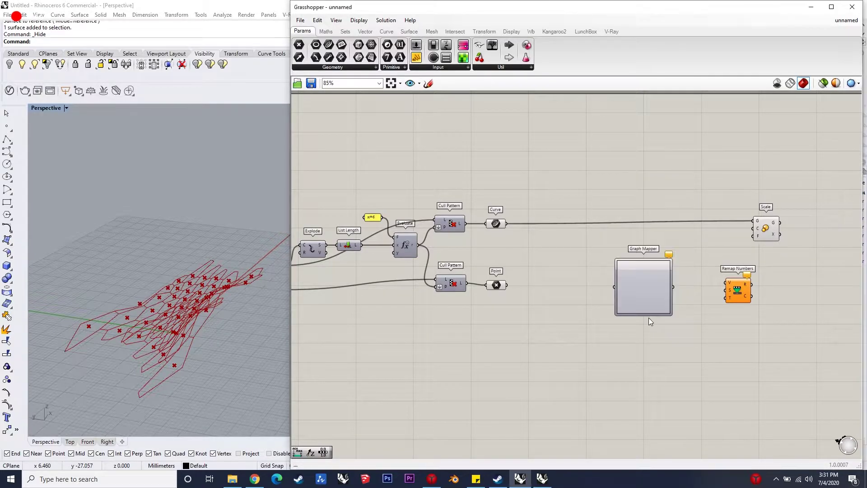
double_click(701, 316)
type("bpounds")
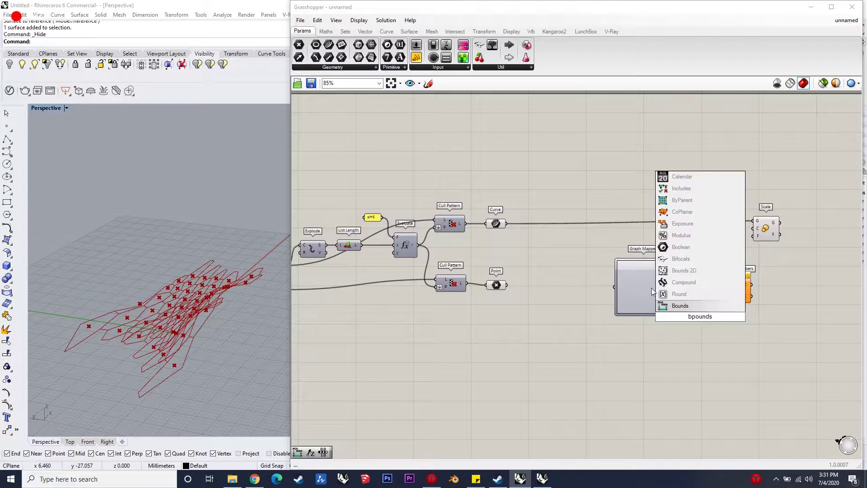
key("Return")
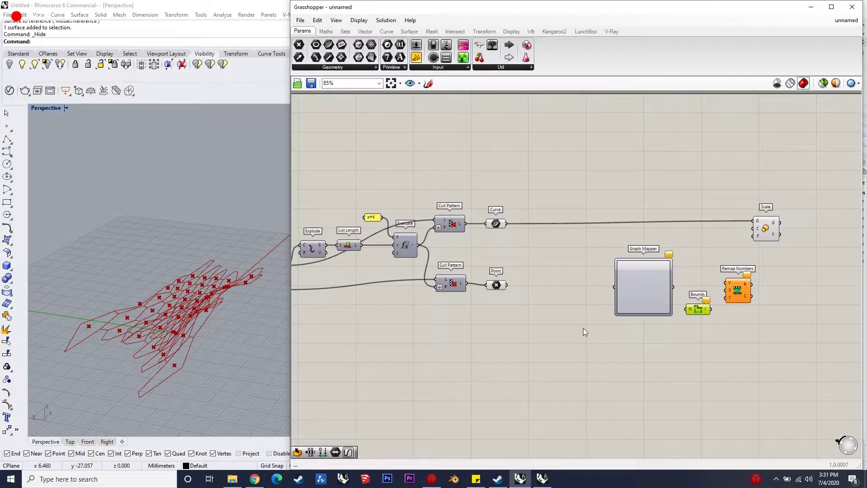
Add a Range component just before the Graph Mapper.
double_click(578, 298)
type("range")
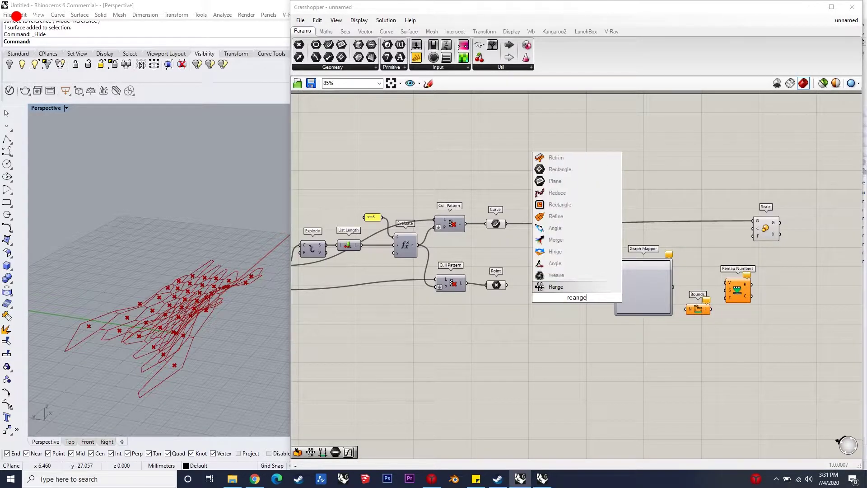
left_click(568, 292)
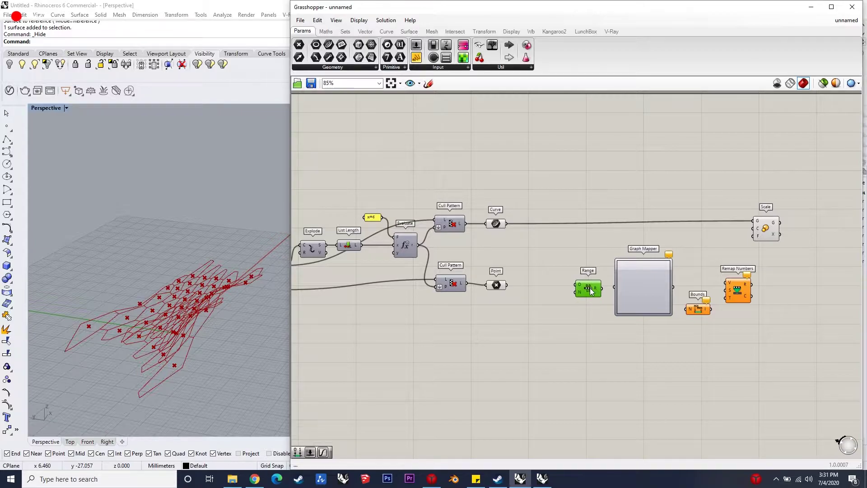
double_click(528, 345)
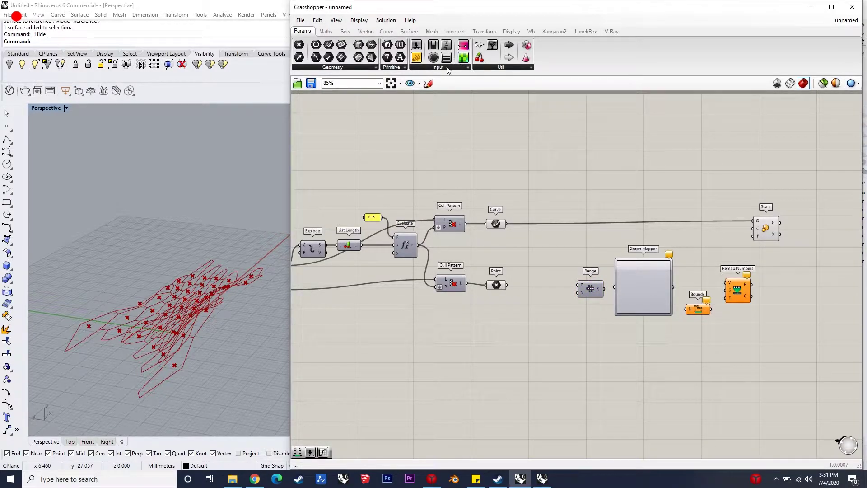
Check the item list of the culled Curve parameter in a temporary panel and remove the panel.
left_click_drag(418, 58, 519, 129)
left_click_drag(492, 172, 489, 142)
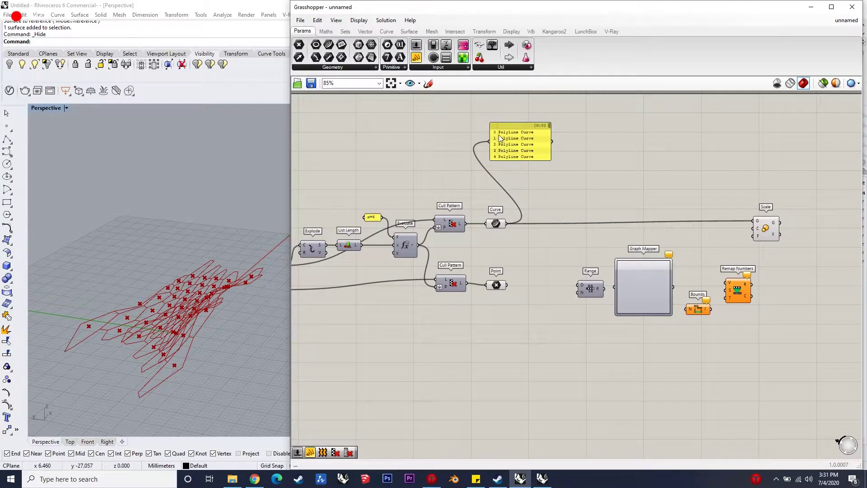
left_click_drag(548, 130, 556, 168)
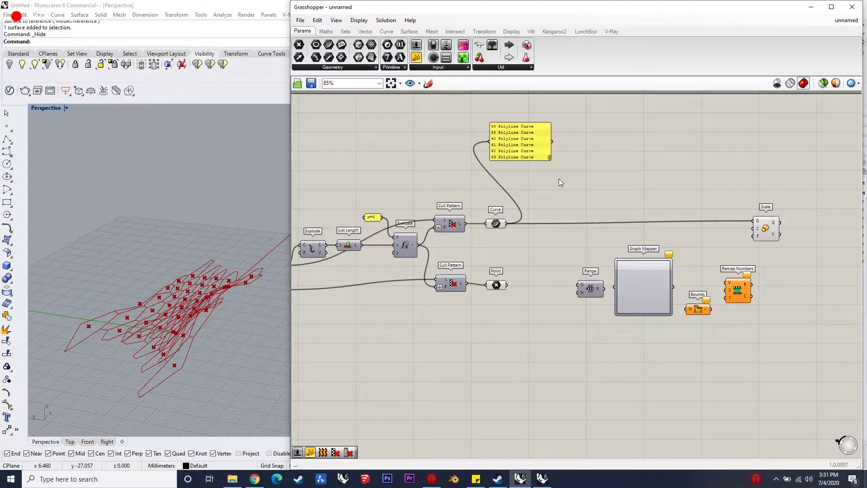
left_click_drag(533, 145, 533, 145)
key("Delete")
double_click(552, 302)
type("4")
key("Return")
left_click(570, 304)
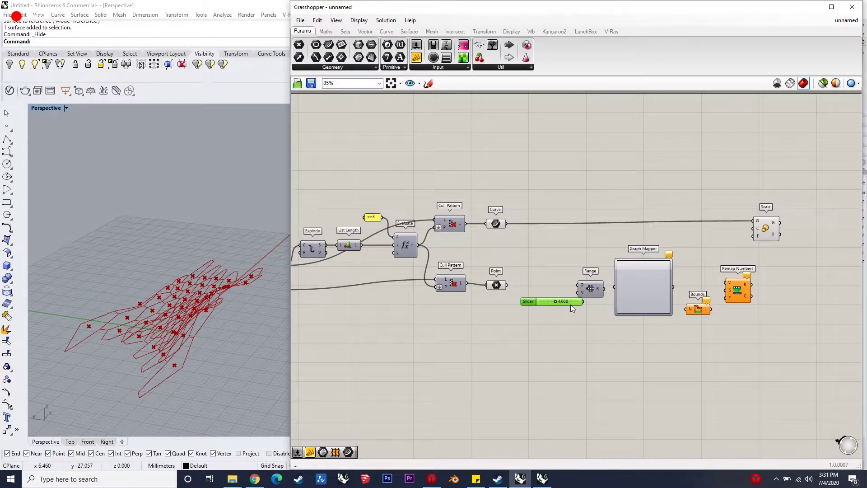
Add a number slider set to 43 and connect it to the Range component's N input.
double_click(518, 311)
type("43")
key("Return")
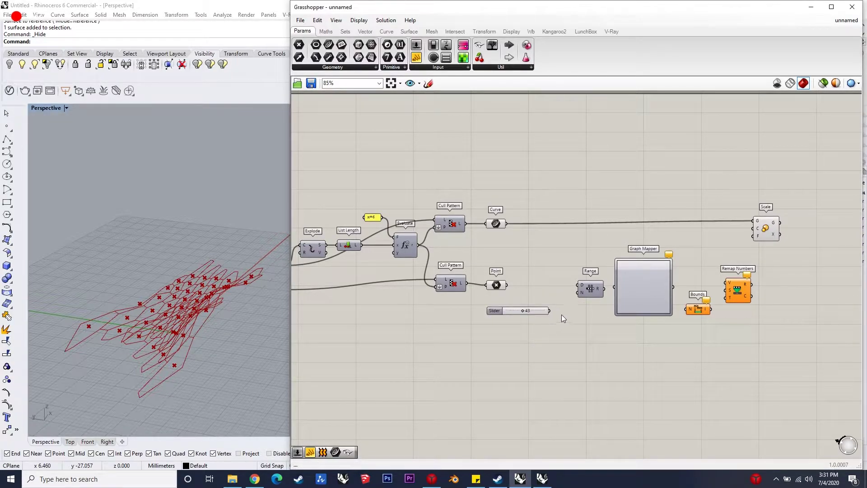
left_click_drag(528, 310, 546, 311)
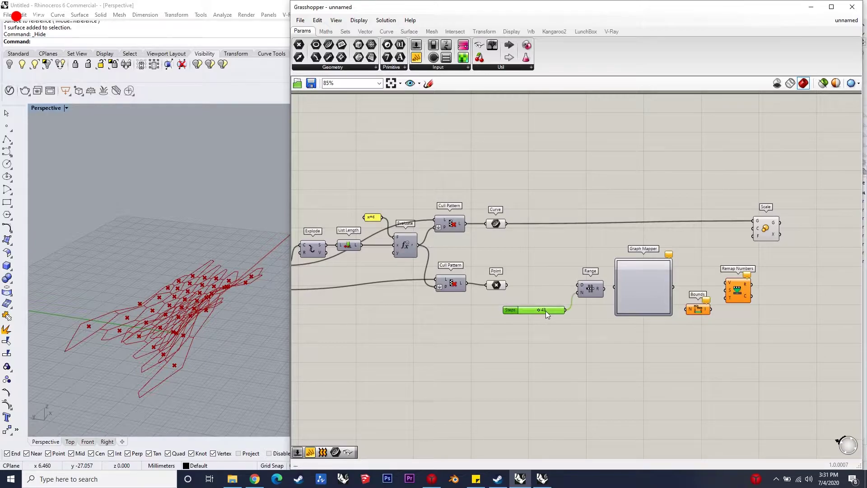
Wire the Range through the Graph Mapper to Bounds and the V and S inputs of Remap Numbers, using a Parabola graph.
left_click_drag(671, 285, 725, 287)
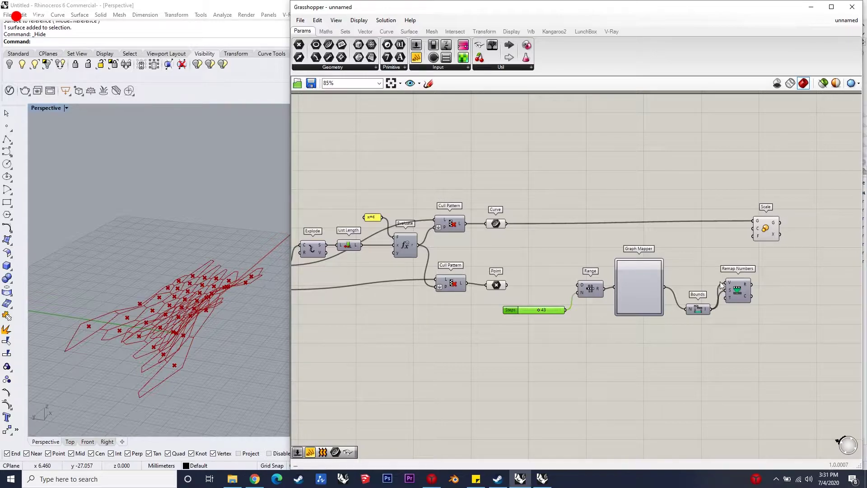
left_click_drag(727, 283, 658, 286)
right_click(652, 280)
mouse_move(700, 392)
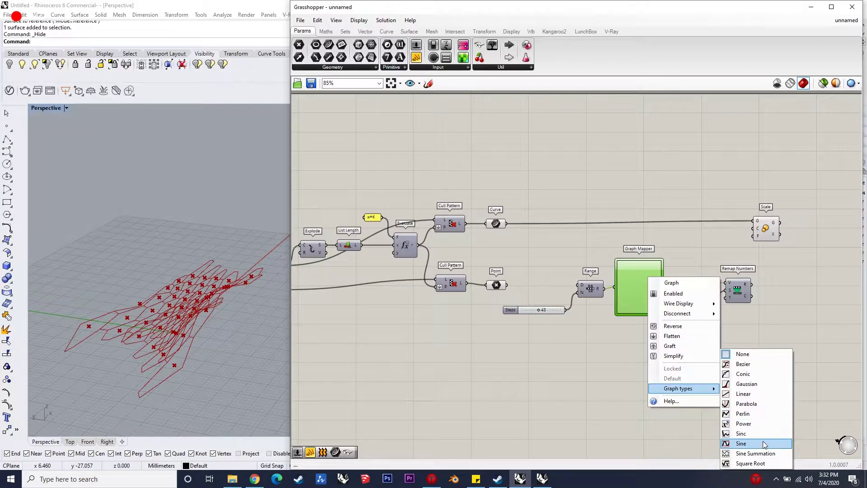
left_click(762, 404)
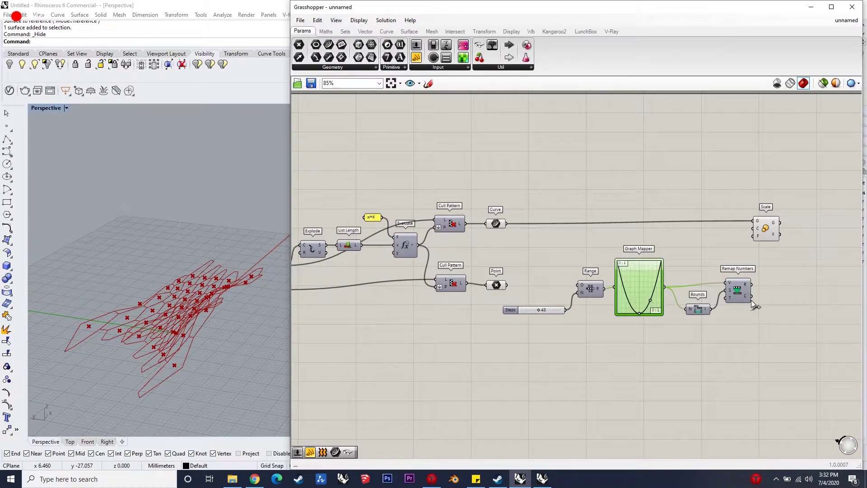
Add a Construct Domain component below Bounds and connect it to the T input of Remap Numbers.
double_click(700, 359)
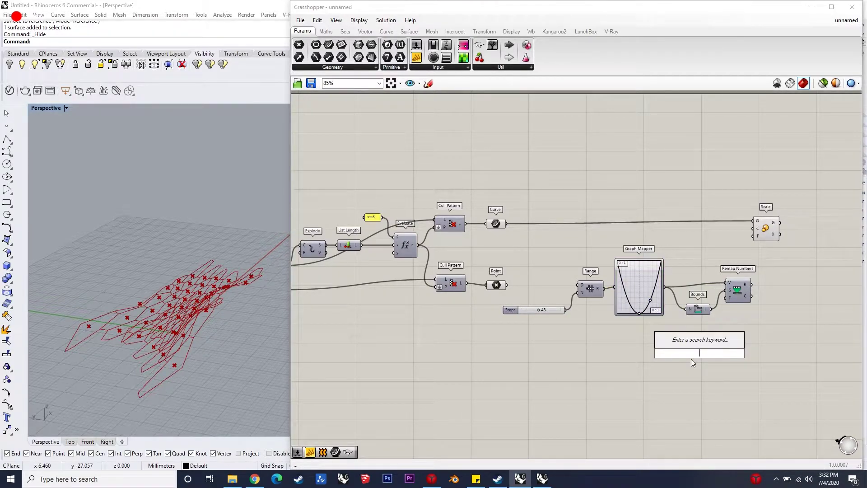
type("construct domain")
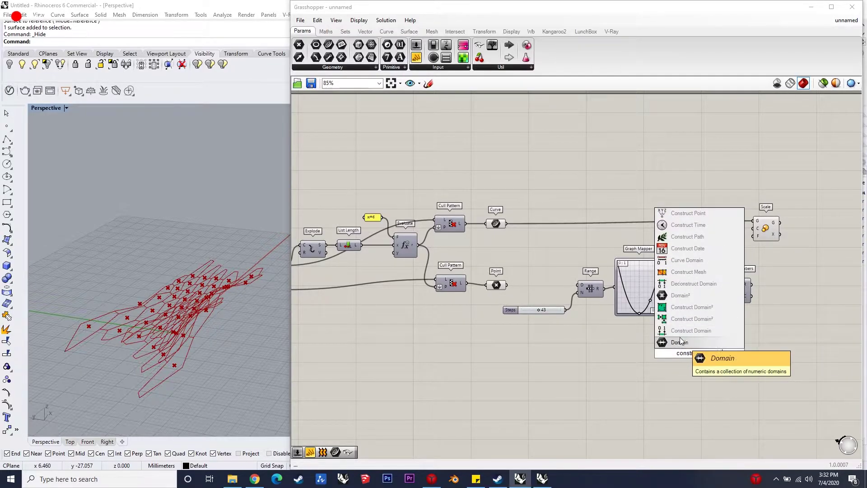
left_click(696, 330)
left_click_drag(703, 337, 725, 305)
Add sliders of 0.9 and 0.3 and connect them to Construct Domain's A and B inputs respectively.
double_click(623, 342)
type("0.3")
key("Return")
left_click_drag(642, 340, 653, 344)
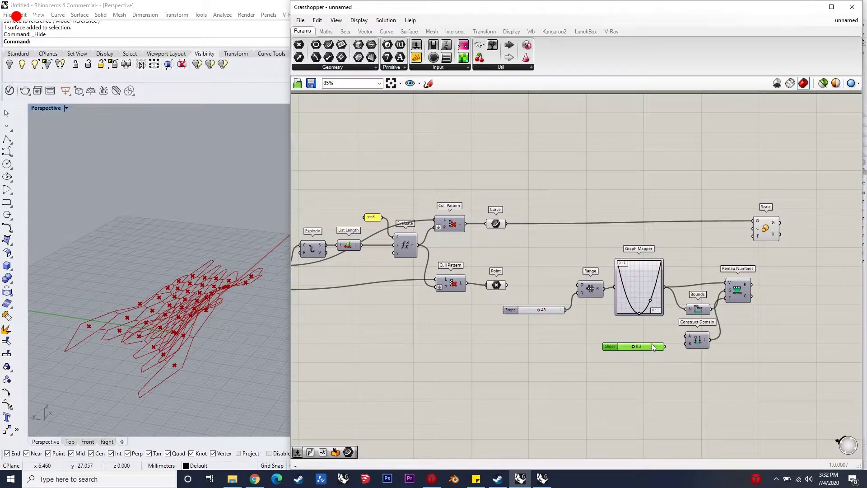
double_click(646, 334)
type("0.9")
key("Return")
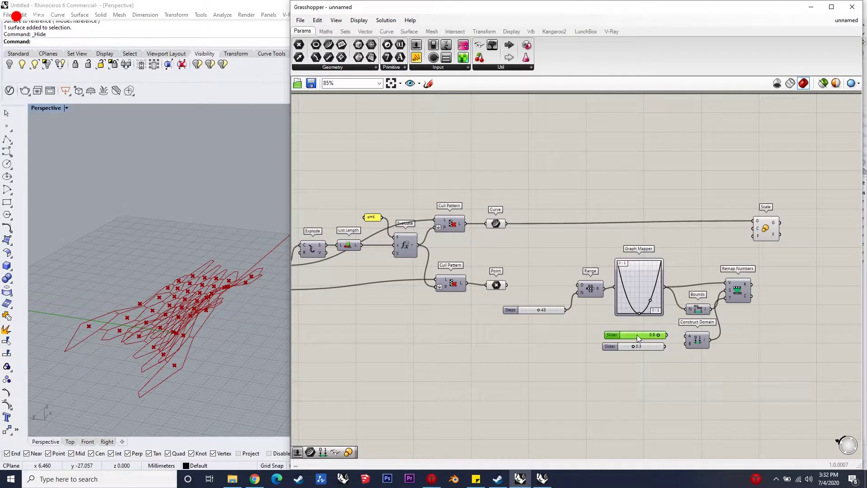
left_click_drag(664, 335, 686, 336)
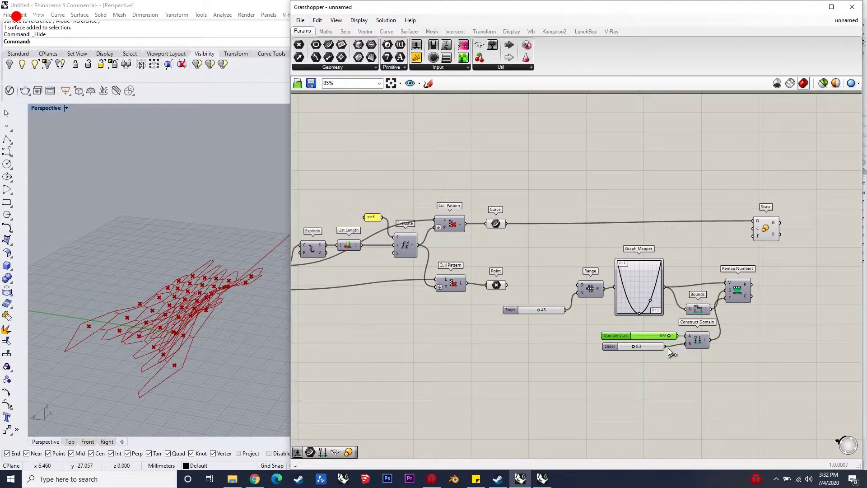
Connect the remapped values to the Scale component's F input and the culled points to its C input.
left_click_drag(752, 284, 507, 285)
scroll(190, 323, "down", 4)
right_click_drag(186, 325, 183, 370)
scroll(182, 370, "up", 6)
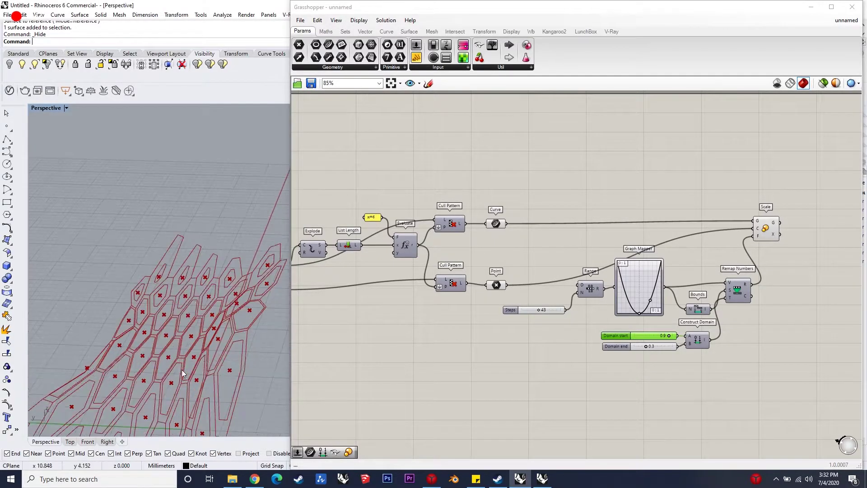
Add a Curve parameter after the Scale component and connect the scaled geometry to it.
double_click(806, 224)
type("curve")
key("Return")
left_click_drag(779, 223, 797, 223)
Add another Curve parameter above the Scale component and feed it the unscaled culled curves.
double_click(800, 175)
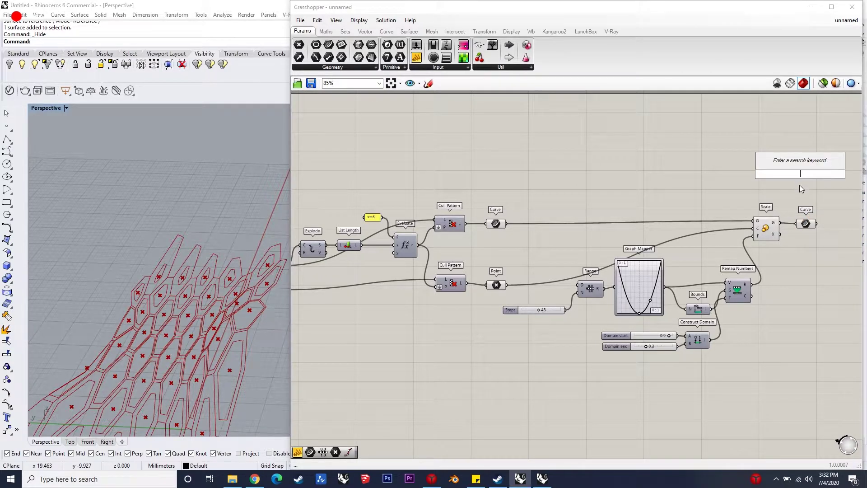
type("curve")
key("Return")
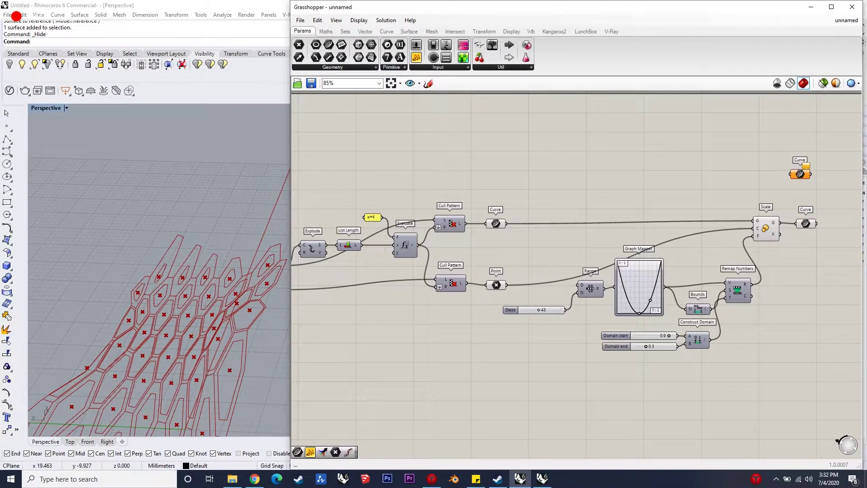
left_click_drag(789, 174, 506, 223)
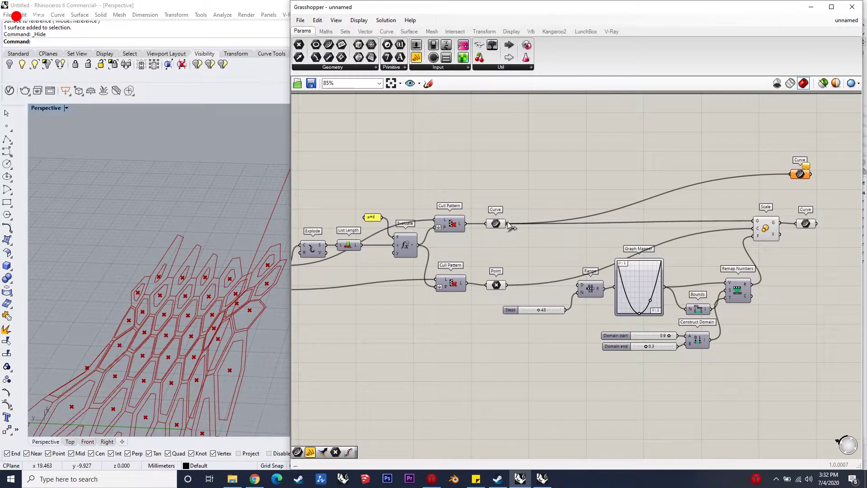
left_click(800, 175)
Add a Merge component and connect the unscaled curves to D1 and the scaled curves to D2.
scroll(690, 198, "down", 3)
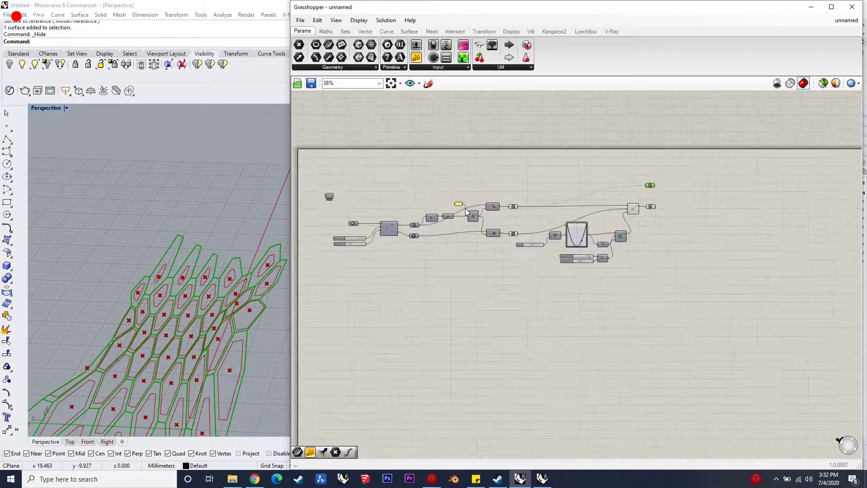
scroll(690, 198, "up", 2)
left_click(651, 198)
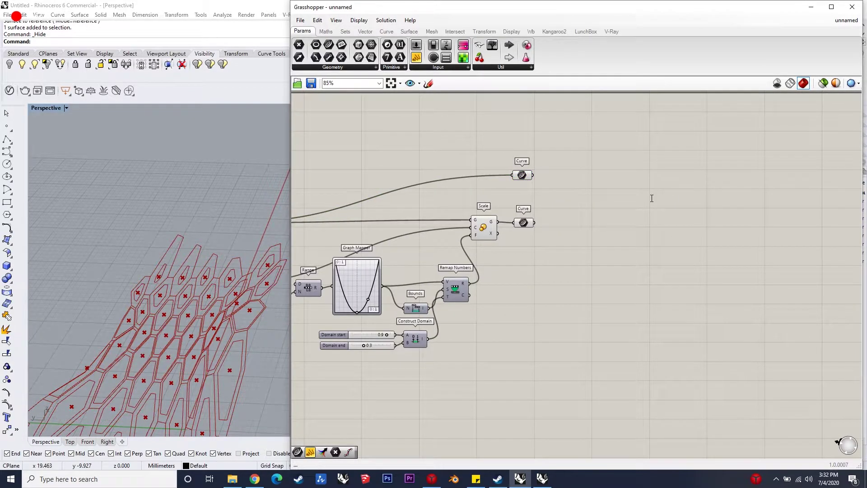
double_click(652, 198)
type("merge")
left_click(635, 186)
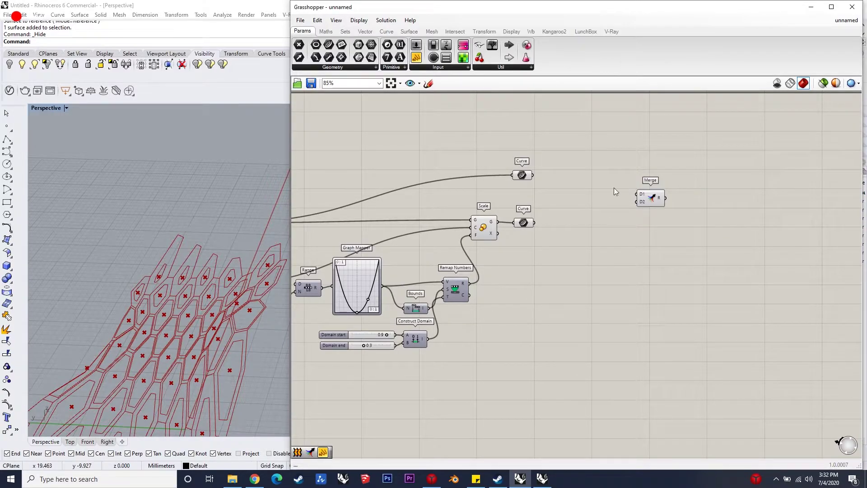
left_click_drag(640, 203, 537, 225)
left_click_drag(534, 175, 576, 188)
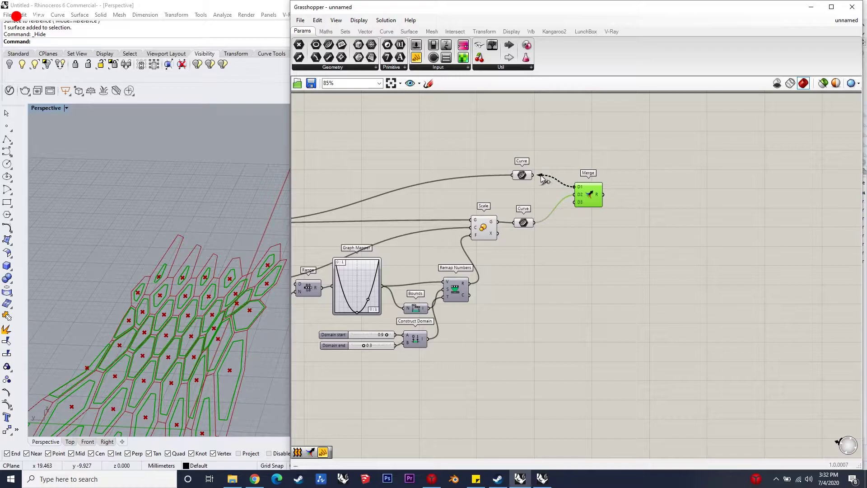
Graft the D1 and D2 inputs of the Merge component.
right_click(581, 191)
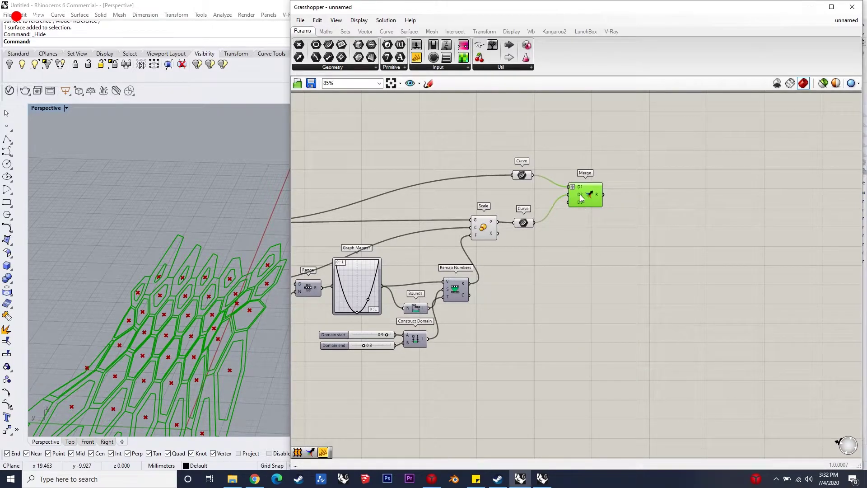
right_click(581, 195)
left_click(616, 289)
Check the Merge component's output in a temporary panel and remove the panel.
left_click_drag(418, 65, 639, 169)
left_click_drag(604, 194, 610, 137)
left_click_drag(672, 161, 646, 140)
key("Delete")
Add a Loft component after Merge, connect the merged curves to its C input and inspect the lofted cells.
double_click(639, 194)
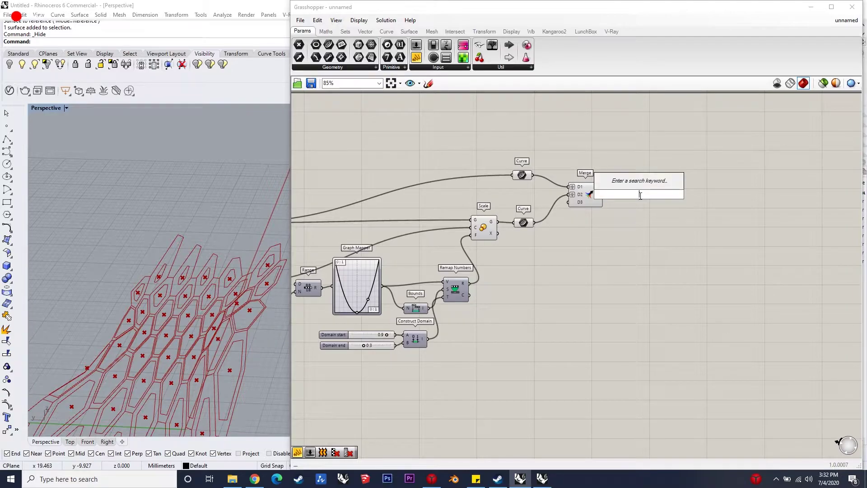
type("loft")
key("Return")
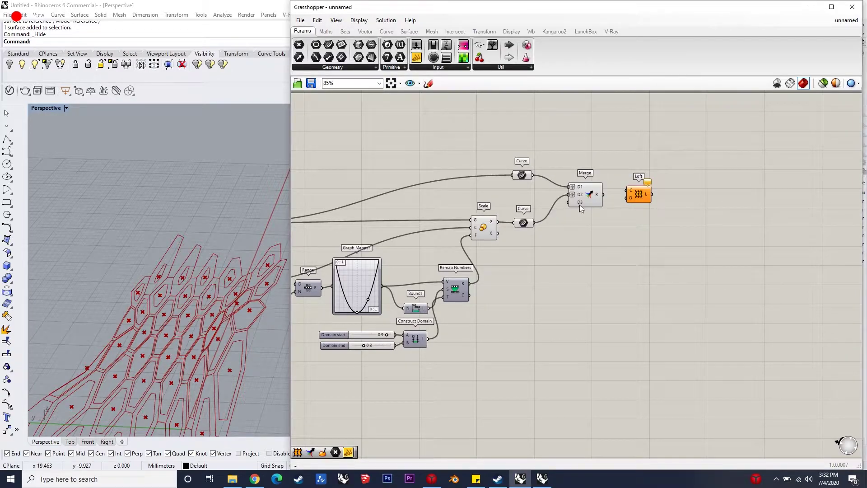
left_click_drag(648, 202, 645, 204)
scroll(249, 236, "down", 6)
mouse_move(240, 310)
right_mouse_down()
mouse_move(226, 327)
mouse_move(238, 315)
right_mouse_up()
scroll(226, 327, "up", 5)
scroll(635, 223, "up", 1)
left_click_drag(633, 192, 635, 200)
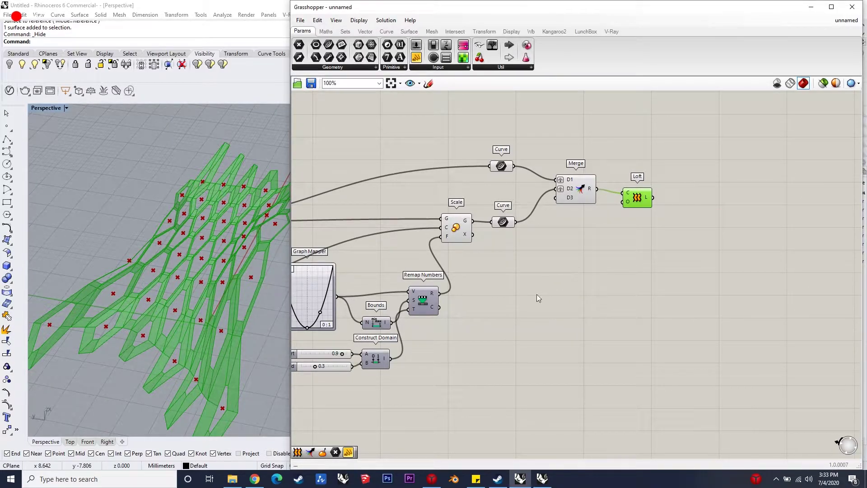
Add a Point parameter below the scaled Curve parameter and connect the culled centre points to it.
double_click(516, 322)
type("po")
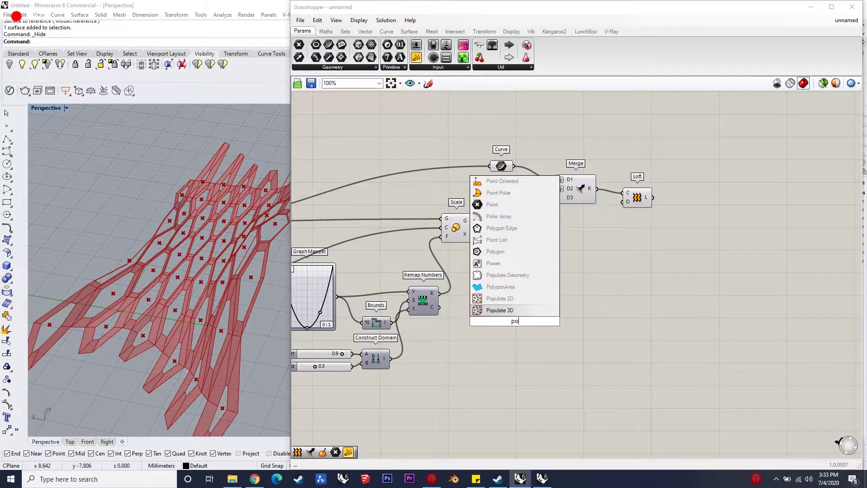
type("int")
key("Return")
scroll(521, 345, "down", 2)
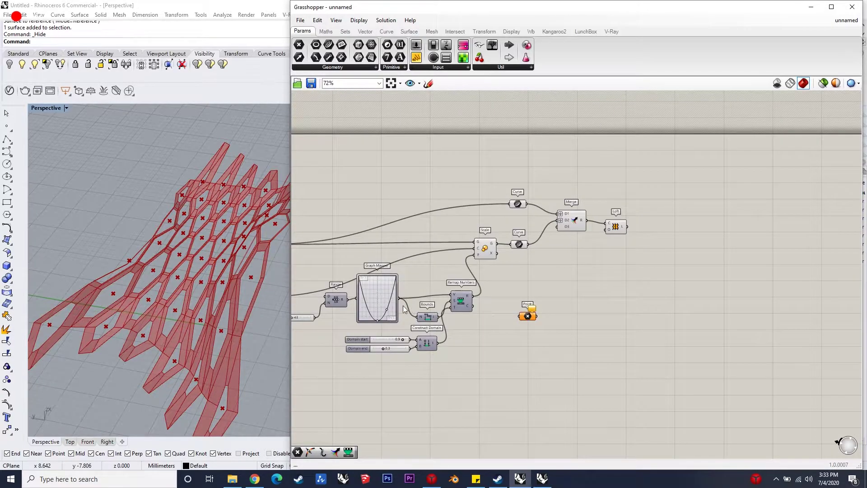
scroll(327, 305, "down", 3)
left_click_drag(319, 300, 469, 285)
scroll(477, 314, "up", 3)
scroll(510, 278, "up", 1)
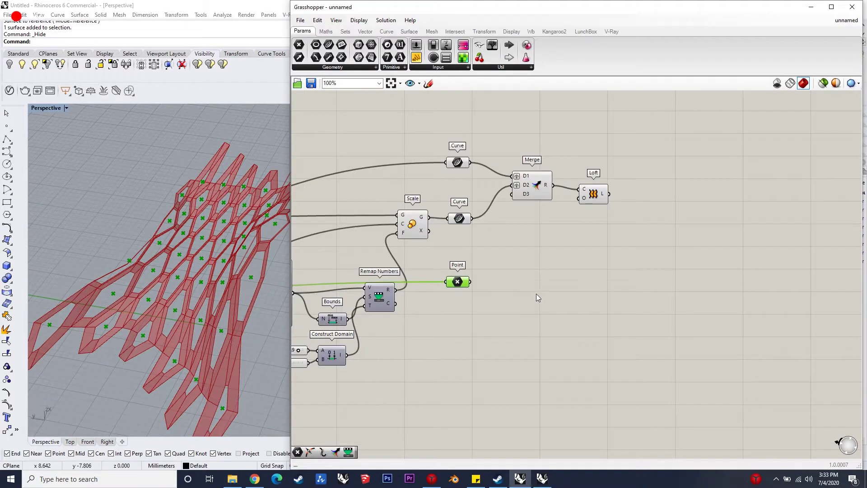
Add an Evaluate Surface component and a Surface Closest Point component after the new Point parameter.
double_click(544, 290)
type("ev")
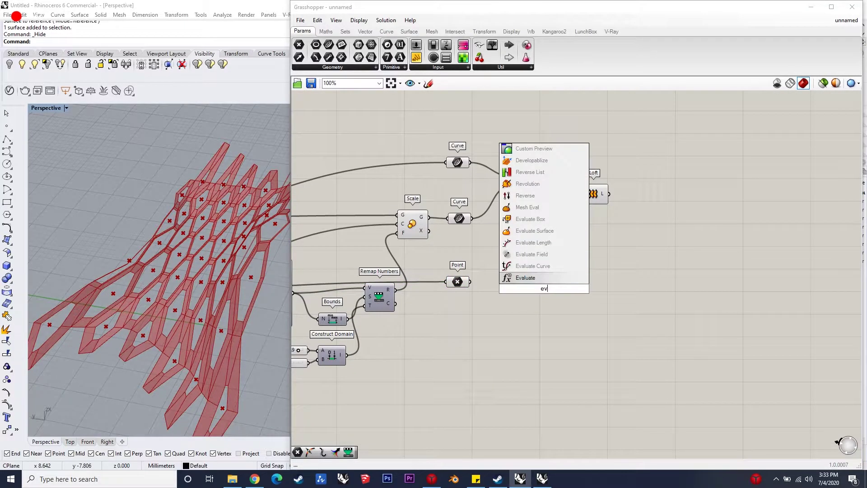
type("aluateusrface")
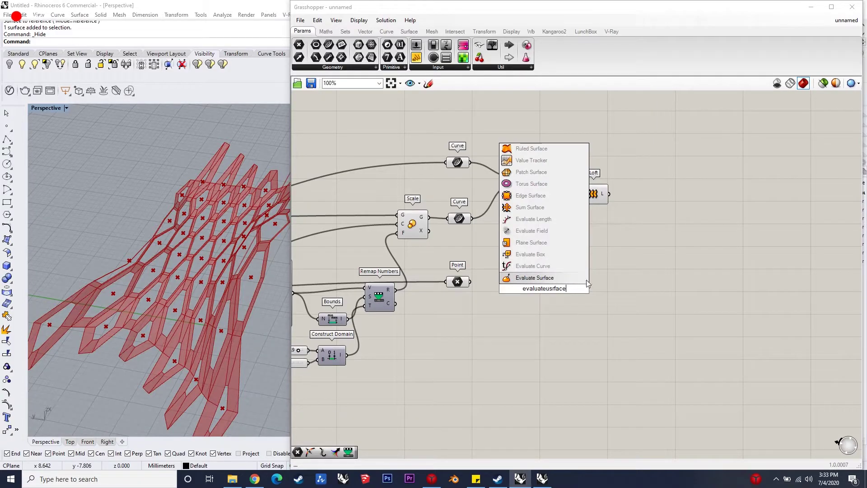
left_click(570, 278)
left_click_drag(550, 289, 578, 293)
double_click(510, 302)
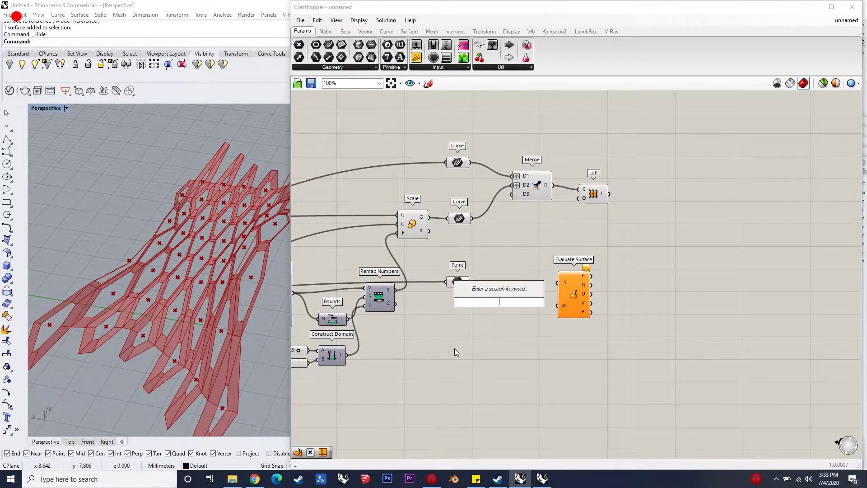
type("surface closest point")
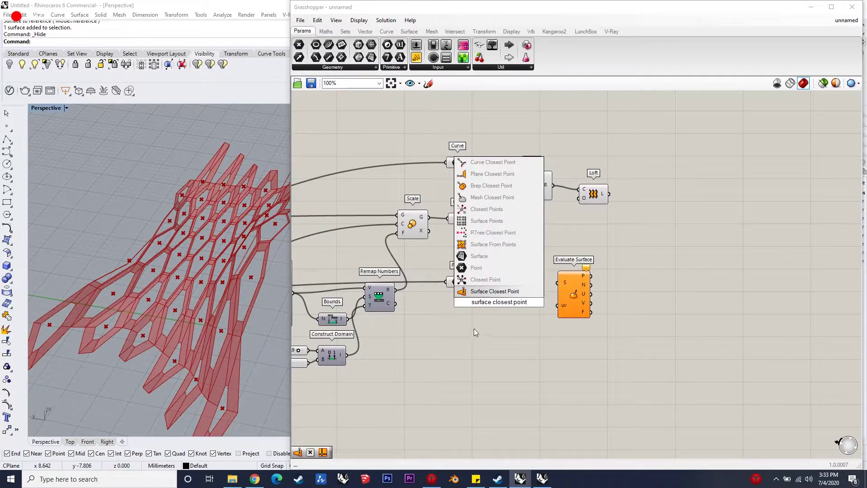
left_click(495, 291)
Put the Loft component in its own group and reposition the Surface Closest Point and Evaluate Surface components slightly.
left_click(593, 193)
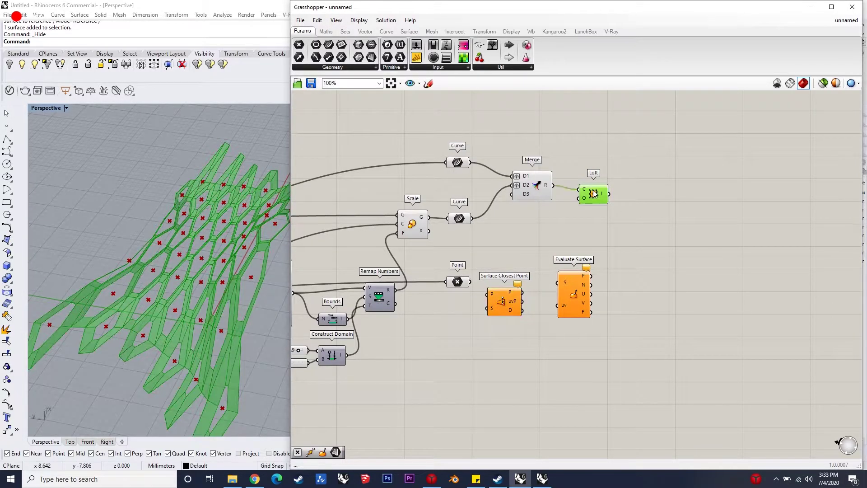
middle_click(594, 189)
left_click(593, 165)
left_click(619, 316)
left_click_drag(656, 376, 498, 267)
left_click_drag(587, 304, 615, 325)
left_click(720, 308)
Add a Surface parameter below the definition and connect the original base surface to it.
scroll(719, 308, "down", 4)
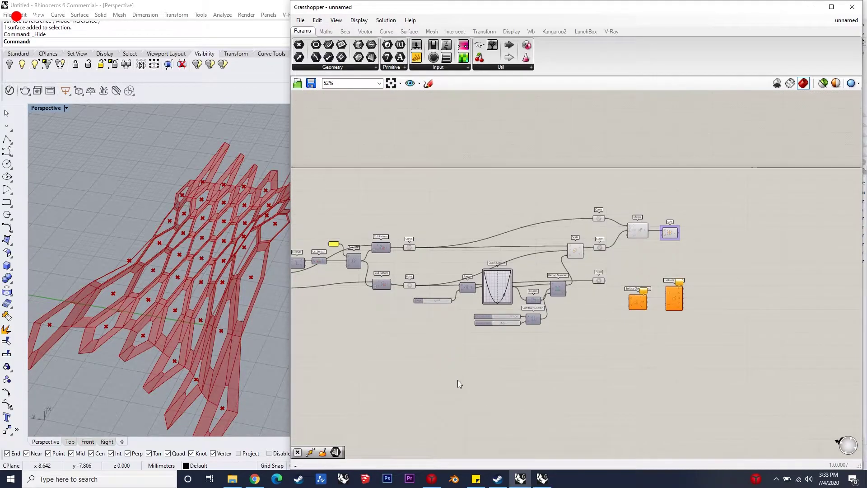
double_click(403, 394)
type("surface")
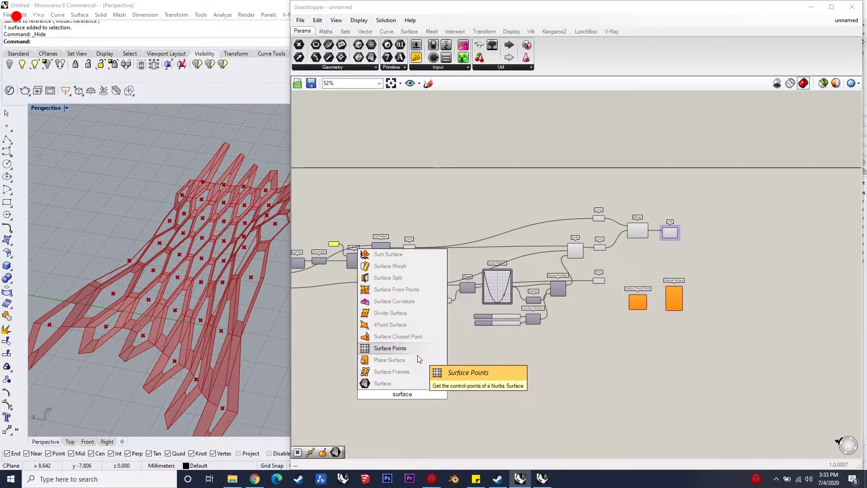
left_click(423, 383)
scroll(611, 374, "down", 3)
scroll(343, 304, "up", 2)
left_click_drag(407, 324, 533, 418)
Connect the new Surface parameter to the S inputs of Surface Closest Point and Evaluate Surface, and turn off its preview.
scroll(585, 407, "up", 3)
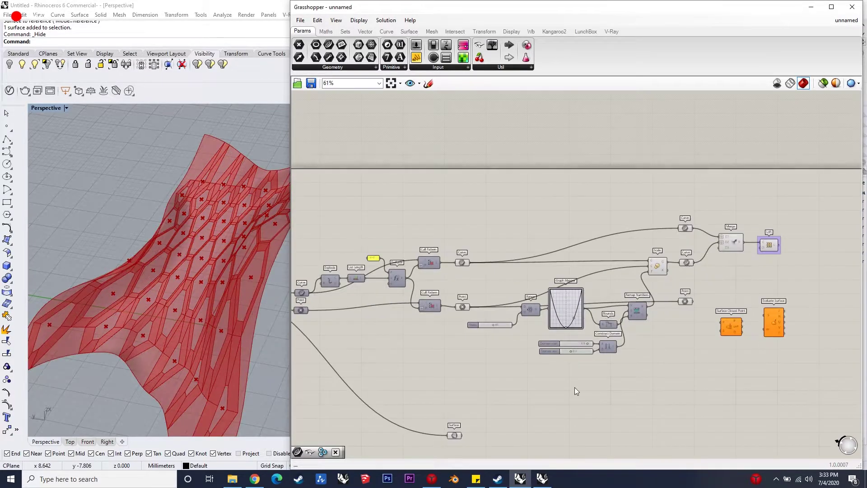
mouse_move(506, 383)
left_mouse_down()
mouse_move(572, 366)
mouse_move(768, 280)
mouse_move(785, 281)
mouse_move(602, 366)
mouse_move(836, 266)
mouse_move(793, 265)
mouse_move(497, 386)
left_mouse_up()
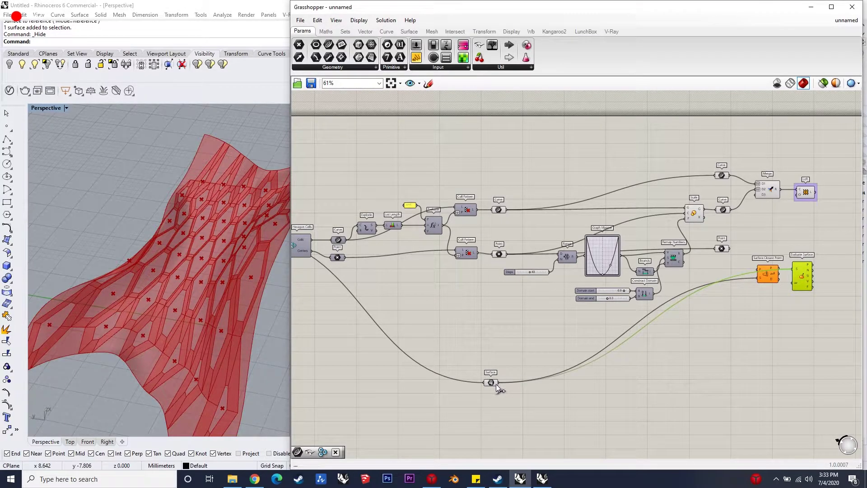
left_click_drag(532, 408, 459, 361)
middle_click(478, 380)
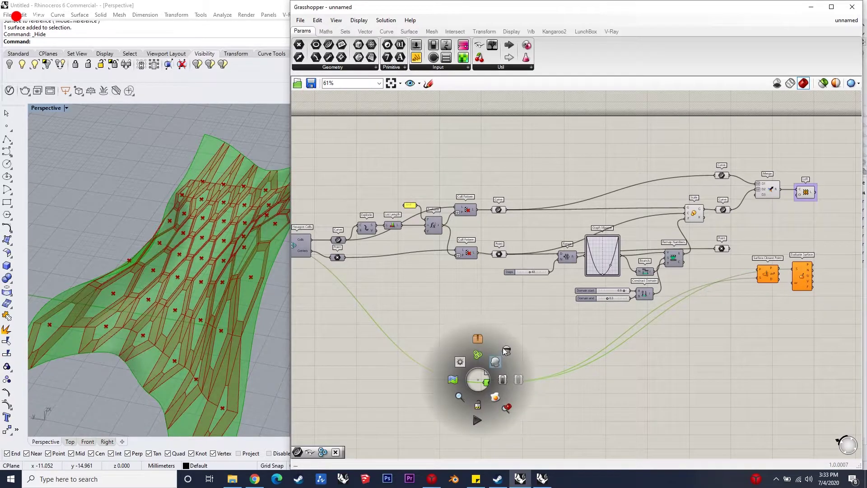
left_click(509, 351)
Connect the Point parameter to Surface Closest Point's P input and its uvP output to Evaluate Surface's uv input.
scroll(644, 333, "down", 3)
scroll(624, 314, "up", 5)
left_click_drag(602, 250, 617, 247)
left_click_drag(540, 256, 599, 270)
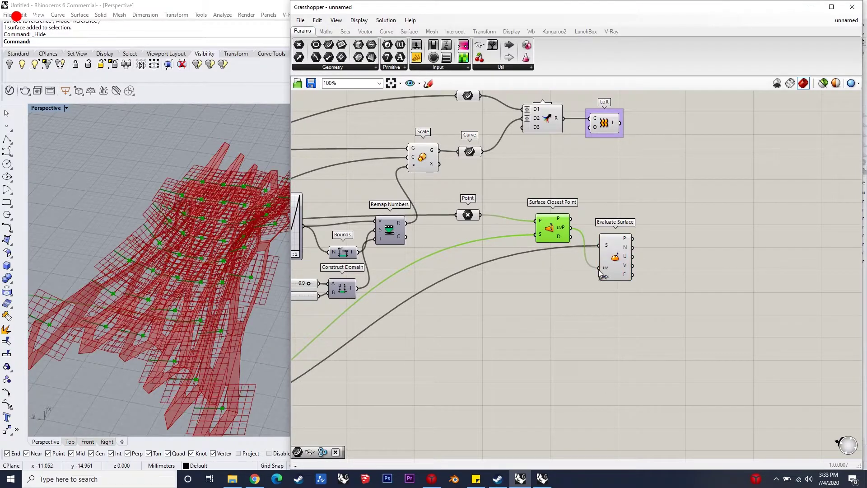
Turn off the preview of the components that precede Loft and Evaluate Surface, including Scale, Merge and Surface Closest Point.
left_click_drag(561, 294, 322, 152)
scroll(528, 219, "down", 5)
middle_click(346, 152)
left_click(372, 126)
left_click(393, 336)
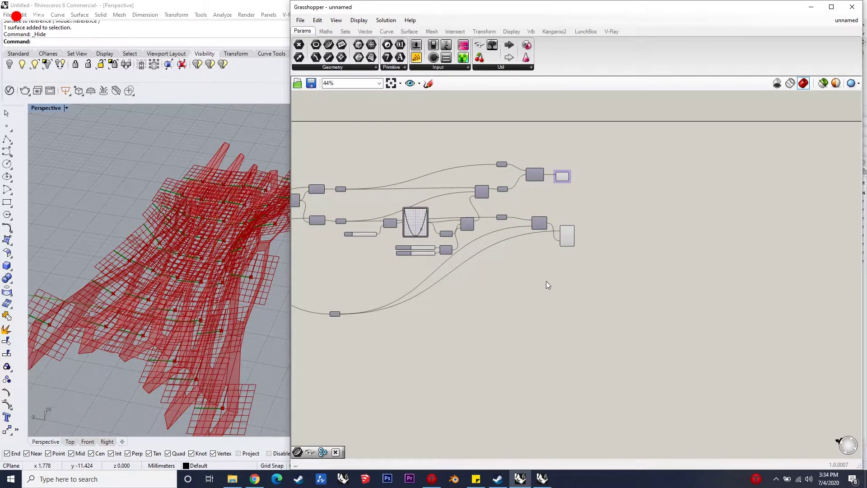
Check Evaluate Surface's preview and add a Move component beyond it, leaving room between the two.
scroll(546, 281, "up", 3)
left_click(567, 240)
scroll(587, 244, "up", 2)
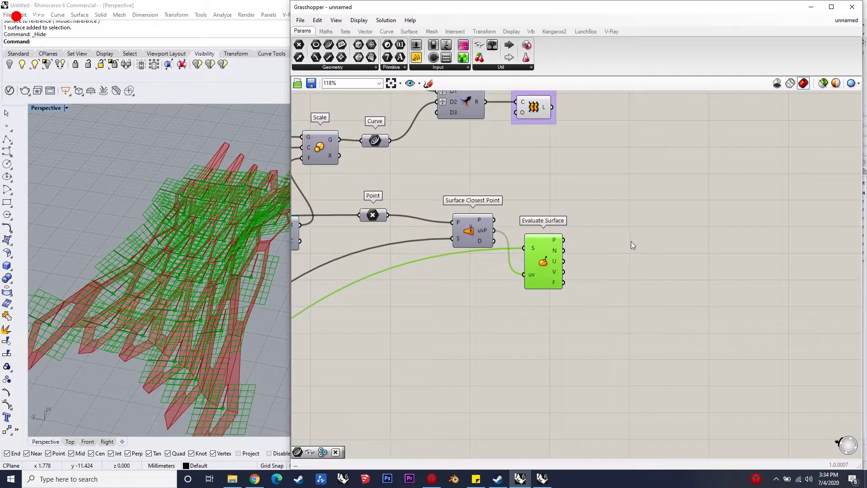
left_click(694, 197)
double_click(693, 189)
type("move")
key("Return")
right_click_drag(571, 235, 541, 266)
scroll(541, 266, "down", 3)
scroll(585, 232, "up", 2)
left_click(631, 241)
scroll(553, 290, "up", 1)
Add a Multiplication component with Evaluate Surface's N output in its A input, and connect the scaled Curve to Move's G input.
double_click(571, 320)
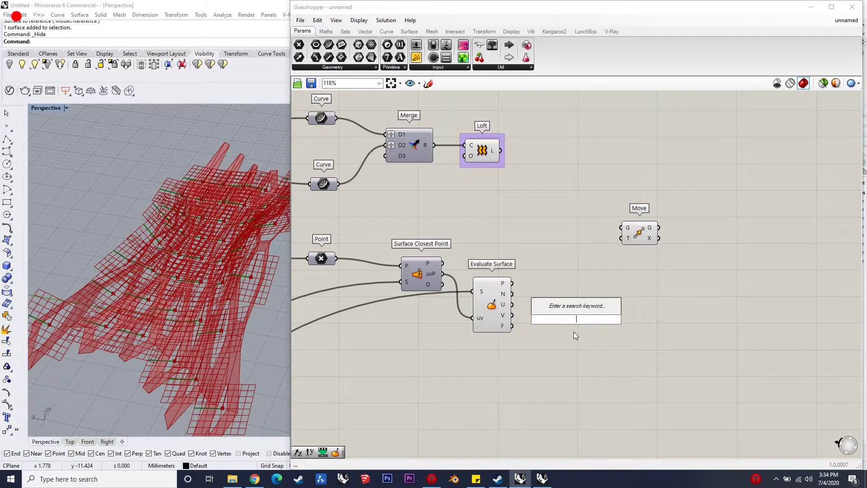
type("multiplication")
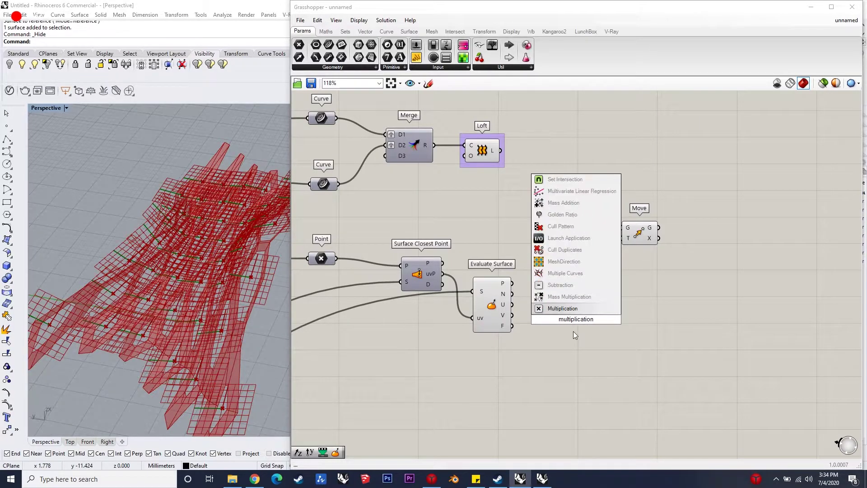
key("Return")
left_click_drag(513, 294, 559, 315)
left_click(582, 327)
left_click_drag(338, 184, 651, 231)
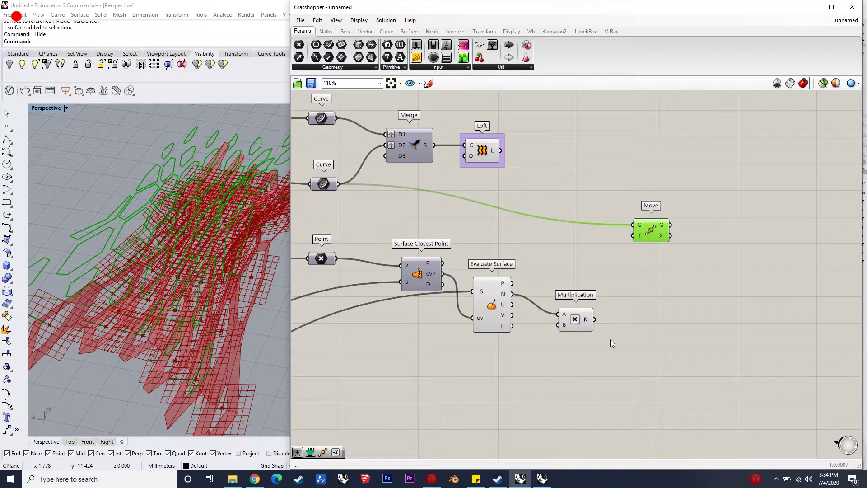
Add a second Remap Numbers component below the Multiplication component.
double_click(558, 393)
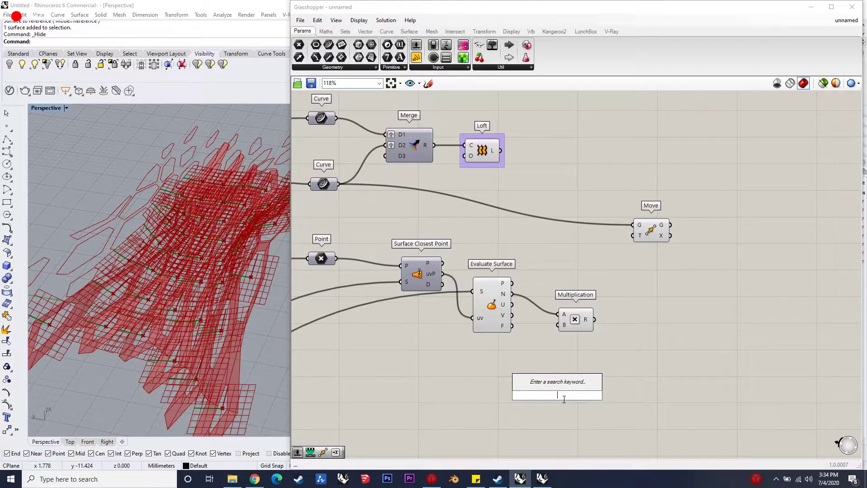
type("rempanumbers")
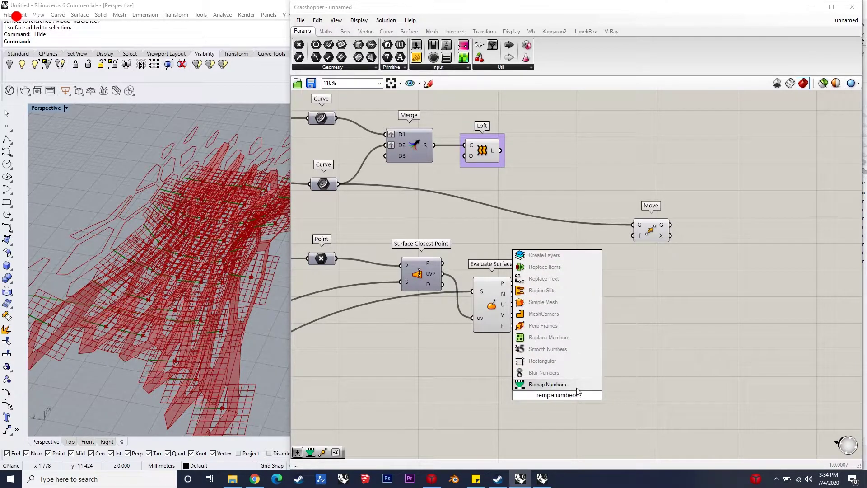
left_click(577, 388)
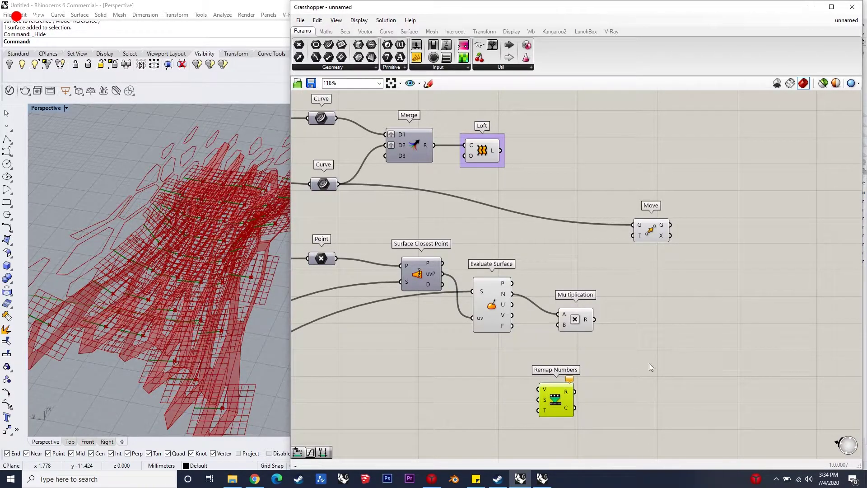
scroll(649, 367, "down", 2)
scroll(587, 384, "up", 2)
Add a second Range component before the new Remap Numbers and connect the existing Steps slider to its N input.
double_click(478, 379)
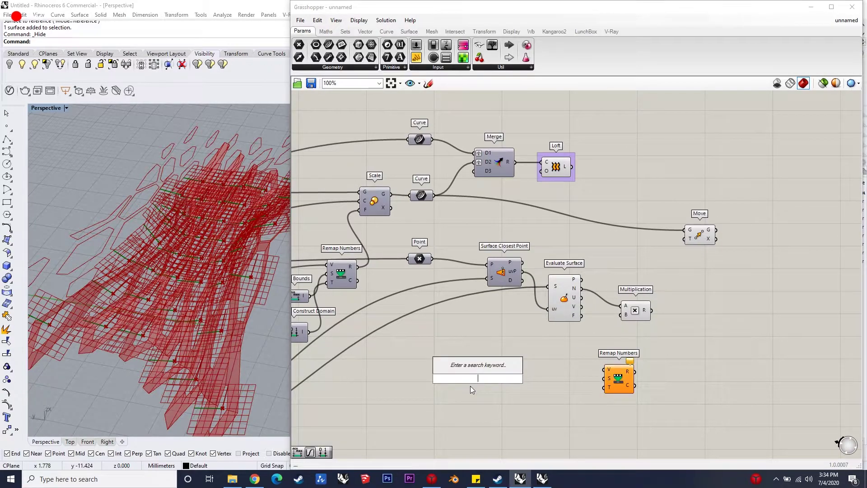
type("range")
key("Return")
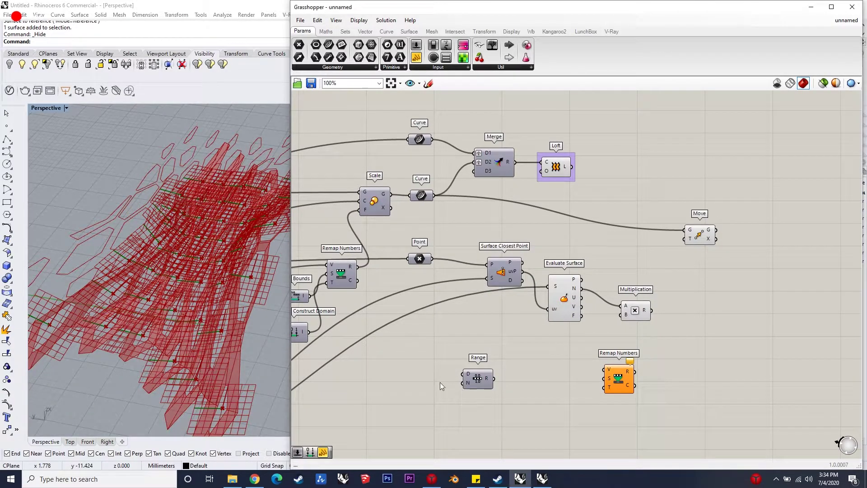
left_click_drag(454, 385, 440, 386)
scroll(549, 326, "down", 3)
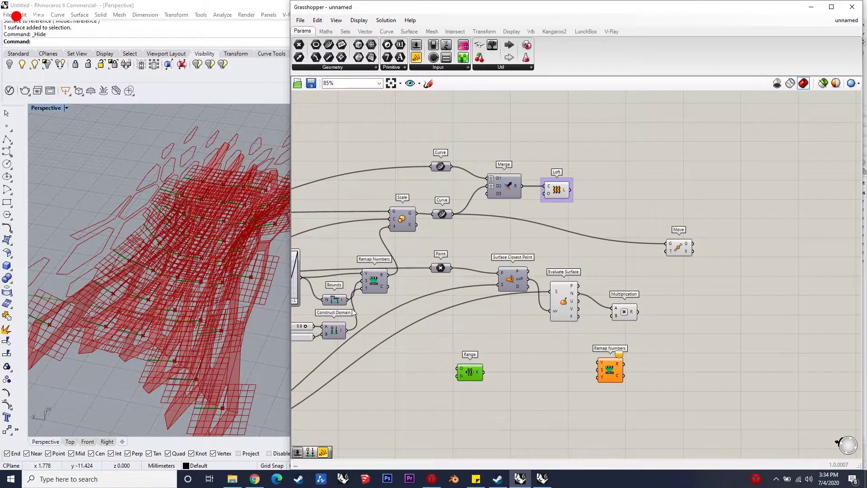
left_click_drag(298, 303, 480, 357)
right_click_drag(455, 326, 534, 333)
scroll(357, 318, "up", 2)
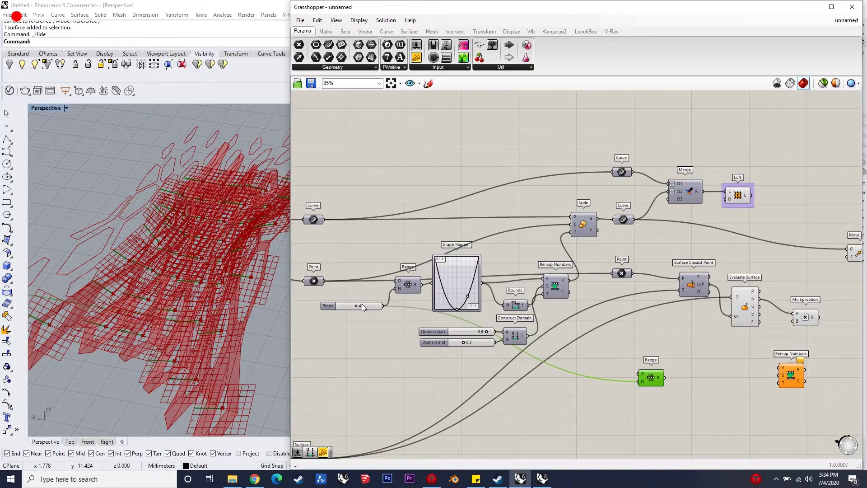
Add a Graph Mapper after the new Range component and connect the range output to it.
right_click_drag(733, 378, 601, 350)
double_click(579, 350)
double_click(578, 349)
type("graphjmapper")
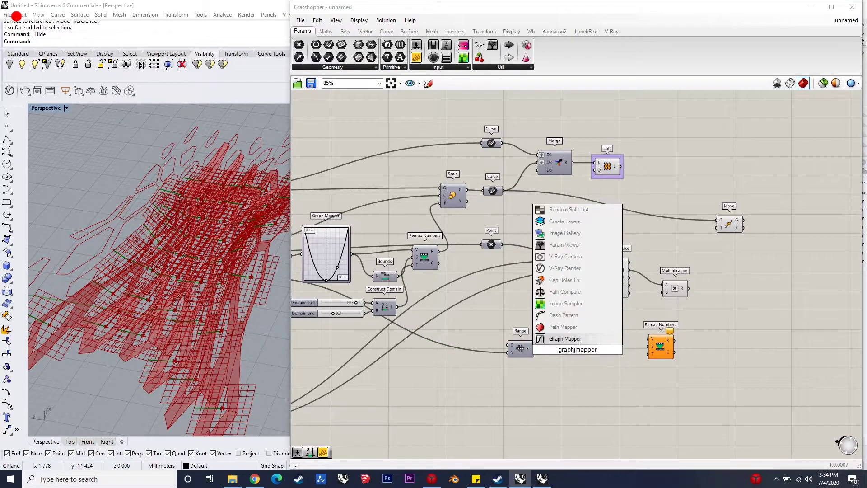
key("Return")
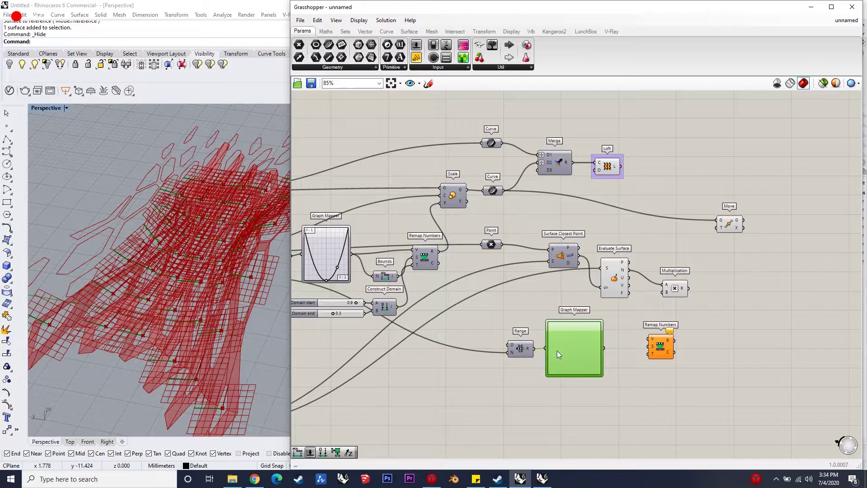
left_click_drag(576, 351, 573, 351)
Make room before the new Remap Numbers, add Bounds and Construct Domain components there, and connect Construct Domain to the T input.
left_click_drag(661, 347, 700, 351)
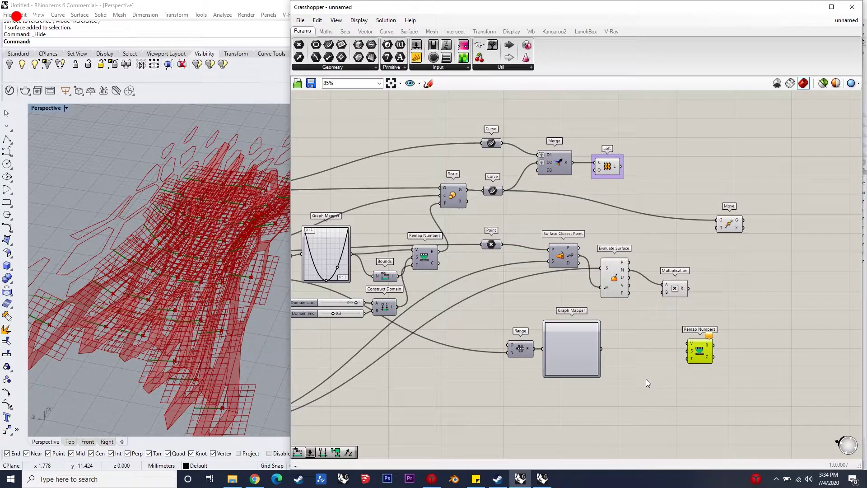
double_click(642, 375)
type("bounds")
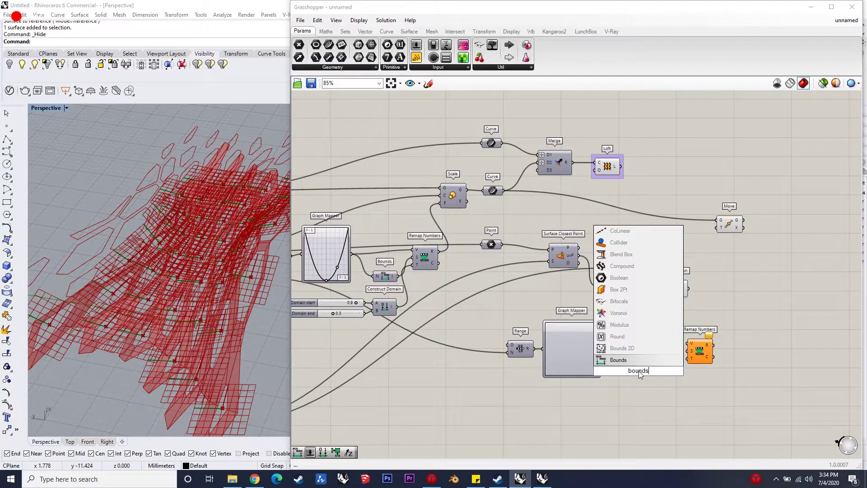
key("Return")
double_click(633, 398)
type("construct domain")
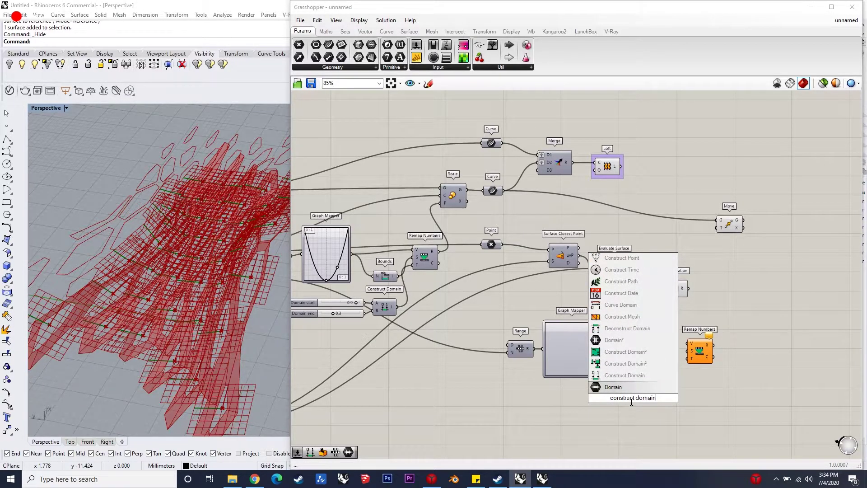
left_click(650, 376)
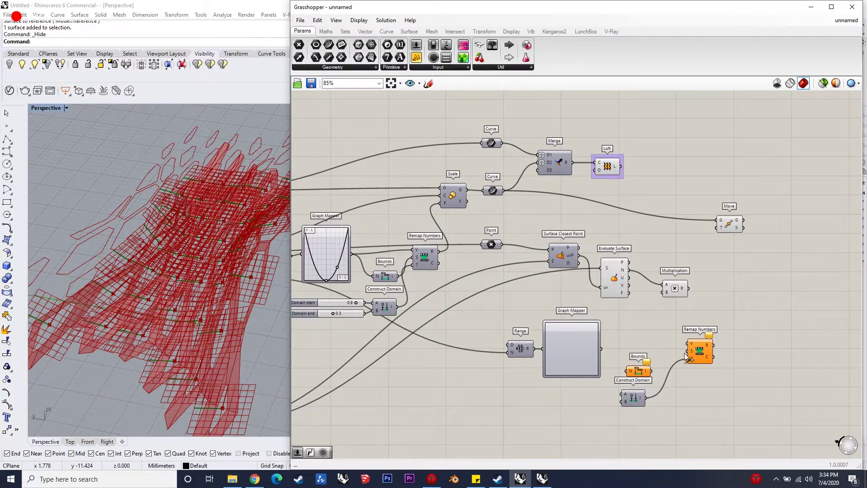
Wire the new Graph Mapper into Bounds and Remap Numbers' V input, with Bounds in S, and set its graph type to Parabola.
left_click_drag(604, 351, 603, 349)
left_click_drag(689, 345, 602, 350)
right_click(570, 341)
mouse_move(606, 451)
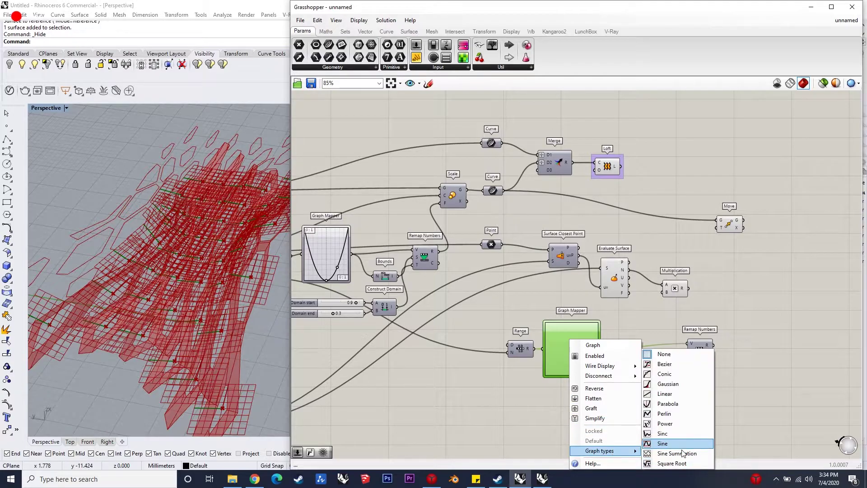
left_click(682, 404)
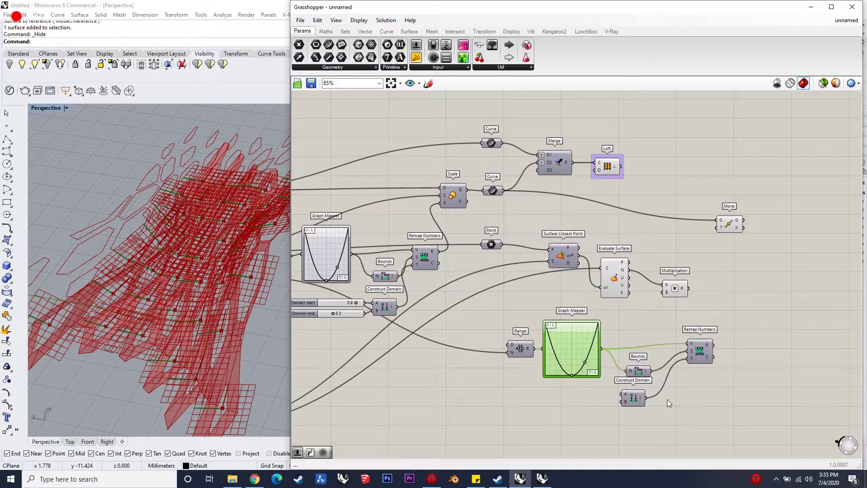
Add number sliders with values 2 and 5 and connect them to the new Construct Domain's A and B inputs.
left_click_drag(634, 401, 642, 403)
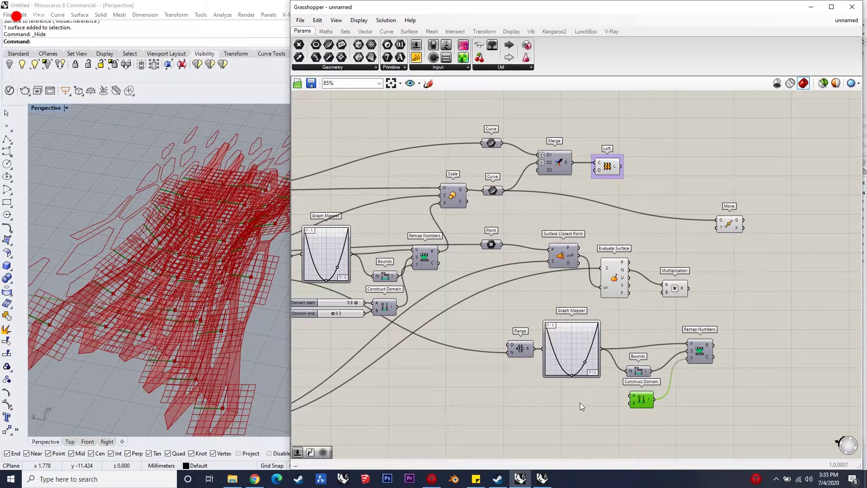
double_click(573, 401)
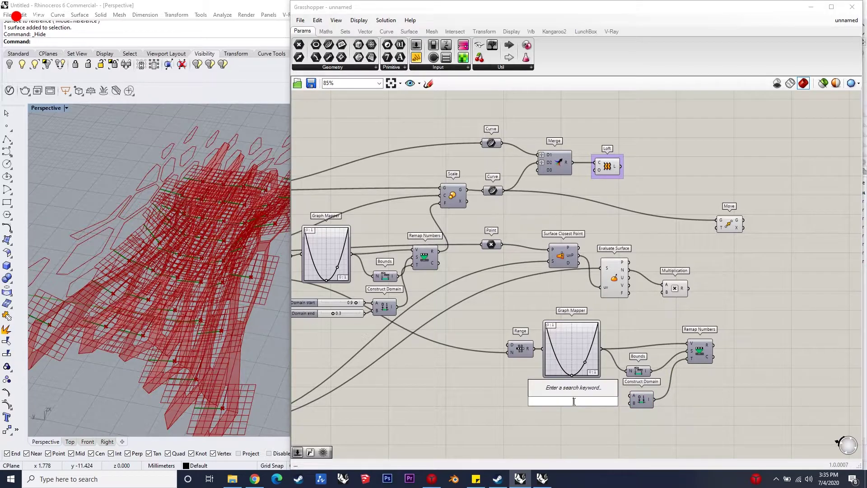
type("2")
key("Return")
double_click(581, 421)
type("5")
key("Return")
left_click_drag(625, 400, 592, 398)
mouse_move(608, 405)
left_mouse_down()
mouse_move(593, 401)
mouse_move(595, 413)
left_mouse_up()
Connect Remap Numbers' R output to Multiplication's B input and the multiplication result to Move's T input.
left_click(685, 420)
left_click_drag(677, 292, 719, 228)
right_click_drag(190, 326, 193, 238)
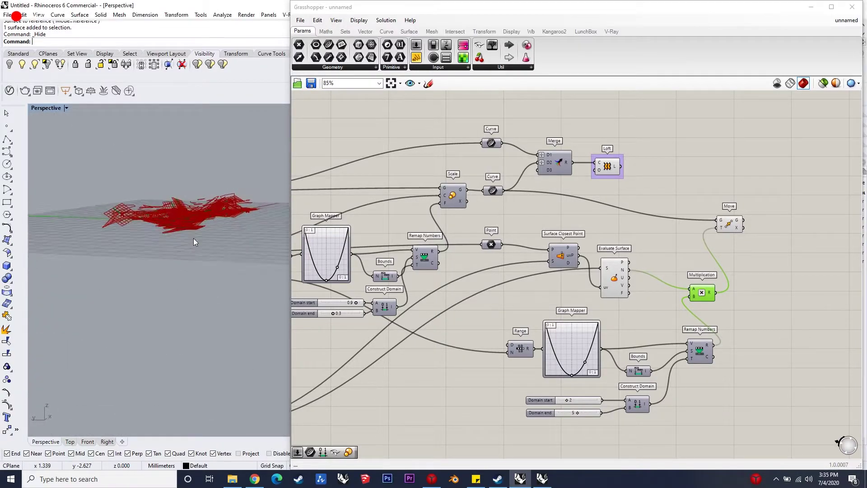
Turn off the Evaluate Surface preview and inspect the moved outlines in the perspective view.
left_click(618, 271)
middle_click(617, 267)
left_click(645, 241)
right_click_drag(213, 258, 174, 248)
Add a Curve parameter and connect Move's G output to it.
double_click(769, 219)
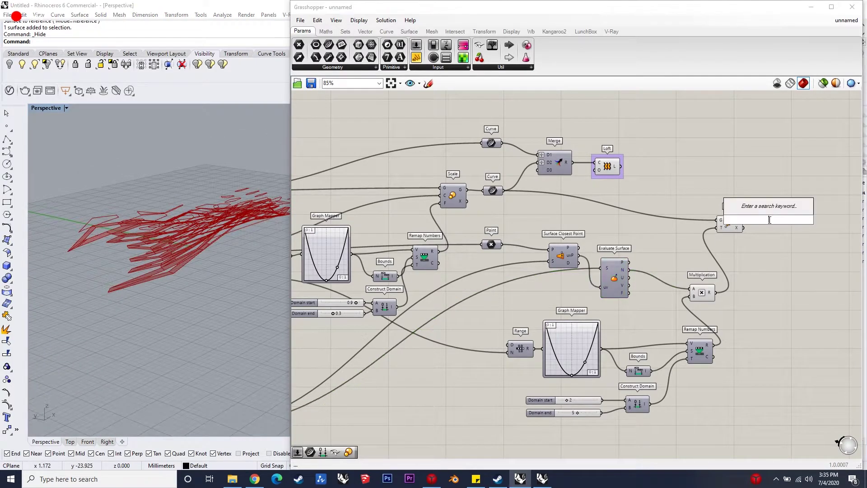
type("curve")
key("Return")
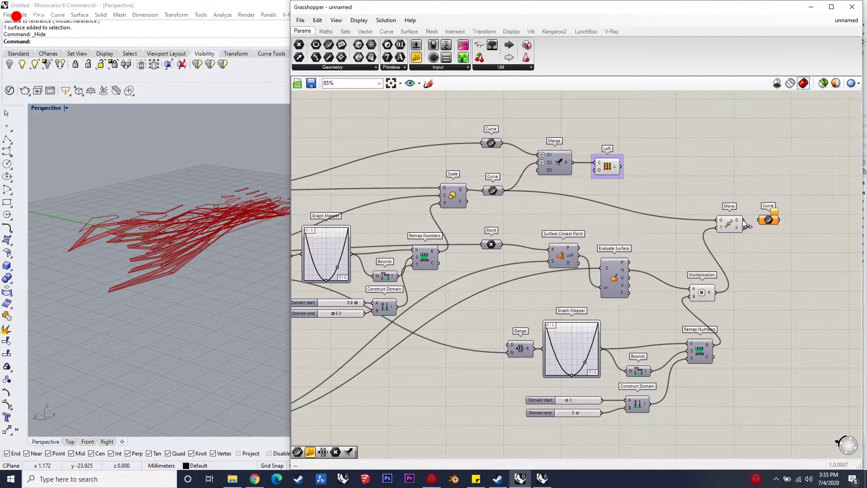
left_click_drag(762, 222, 786, 221)
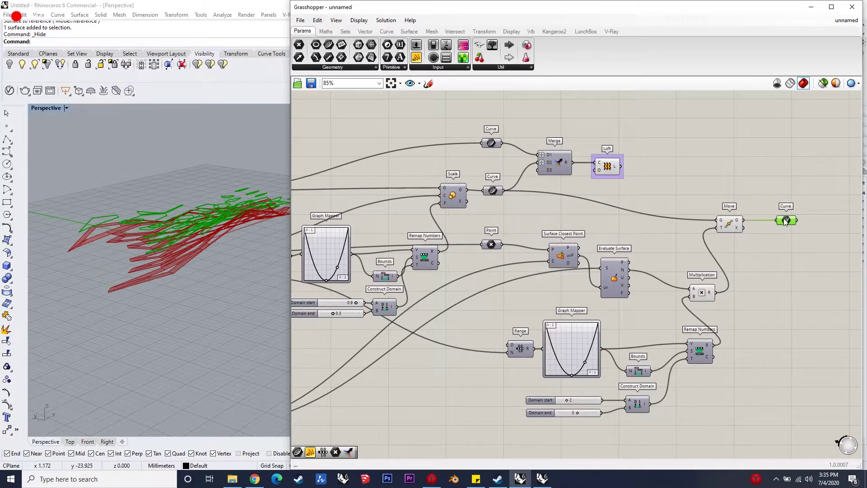
Add another Curve parameter above it and feed it from the original outline Curve parameter that supplies the first Merge.
double_click(771, 159)
type("curve")
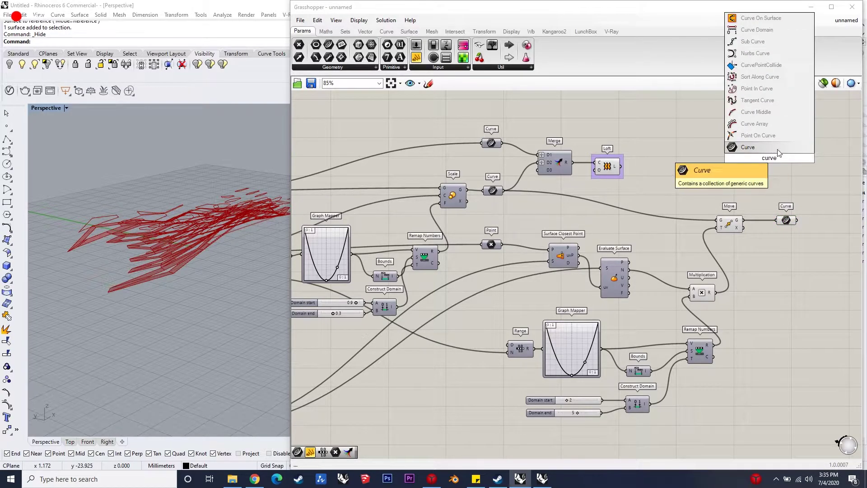
key("Return")
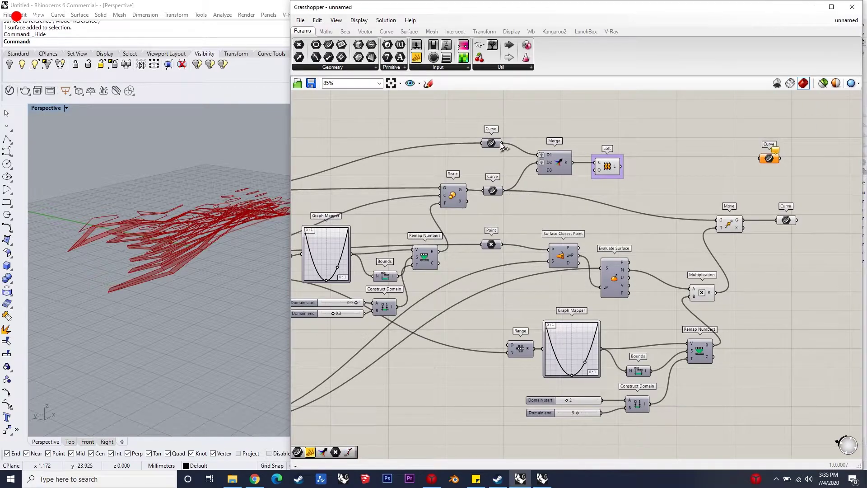
mouse_move(503, 145)
left_mouse_down()
mouse_move(682, 142)
mouse_move(769, 159)
mouse_move(501, 143)
left_mouse_up()
left_click_drag(772, 159, 790, 158)
Add a Merge component and connect the original outline Curve to D1 and the moved Curve to D2.
right_click_drag(748, 165, 702, 163)
left_click(796, 178)
double_click(797, 179)
type("merge")
key("Return")
left_click_drag(780, 174, 758, 154)
left_click_drag(783, 183, 753, 218)
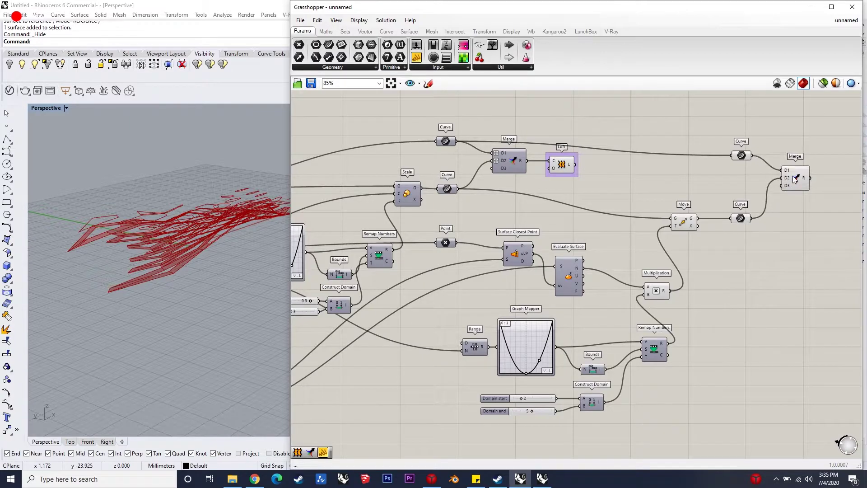
Graft the new Merge component's D2 and D1 inputs.
right_click(788, 179)
left_click(791, 247)
right_click(785, 168)
left_click(797, 247)
Attach a panel to the new Merge component's R output to check how the curves are paired.
scroll(775, 194, "down", 3)
scroll(774, 193, "up", 3)
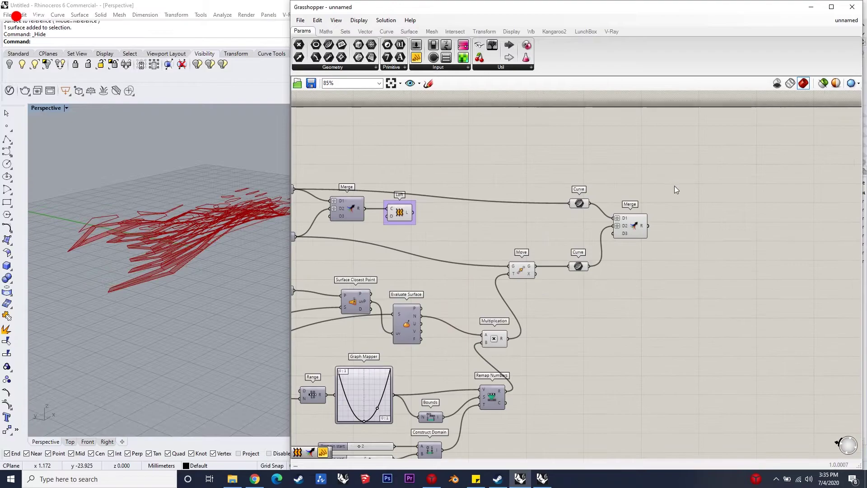
scroll(675, 187, "up", 1)
left_click_drag(621, 163, 648, 174)
mouse_move(647, 235)
left_mouse_down()
mouse_move(611, 176)
mouse_move(639, 208)
mouse_move(644, 233)
left_mouse_up()
left_click(580, 135)
Add a Loft component, connect Merge's R output to its C input, and line it up with Merge.
double_click(710, 235)
type("loft")
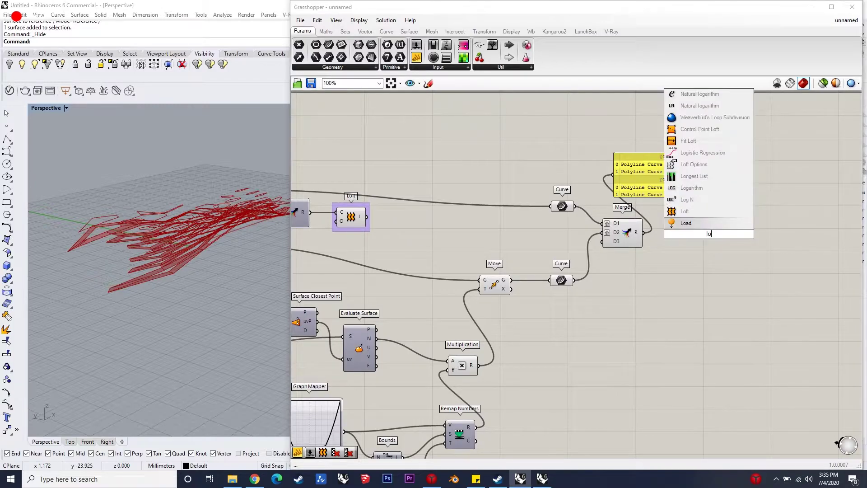
key("Return")
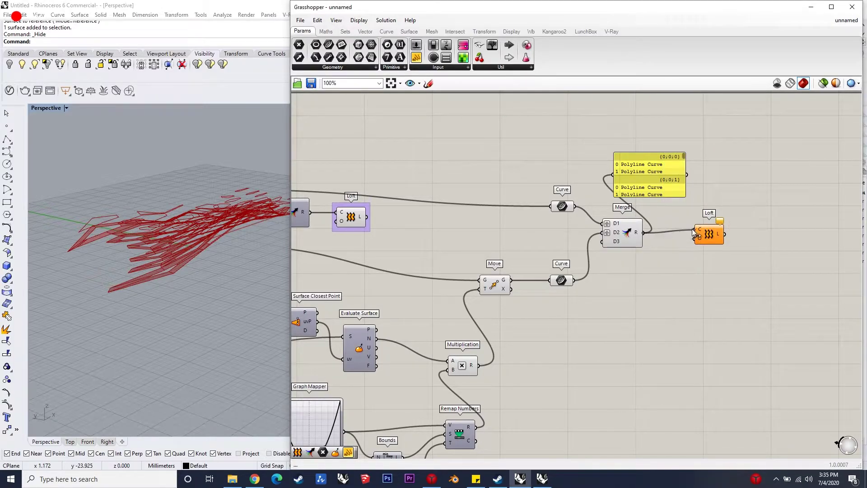
left_click_drag(693, 232, 694, 230)
right_click_drag(71, 216, 338, 284)
left_click_drag(709, 237, 710, 240)
Delete the checking panel and turn off the preview of the Move, Curve and Merge components feeding the new Loft.
left_click_drag(719, 196, 655, 163)
key("Delete")
scroll(666, 253, "down", 2)
left_click_drag(664, 350, 497, 187)
middle_click(535, 219)
left_click(672, 325)
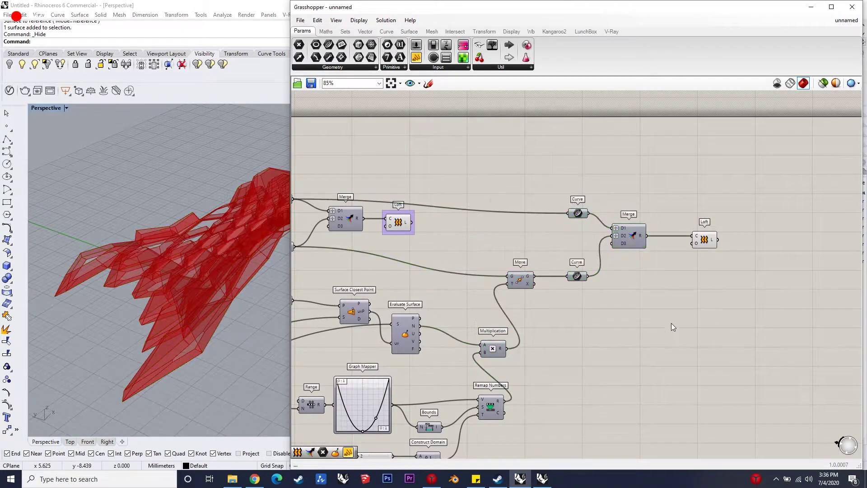
Put the new Loft component in its own group.
left_click(707, 240)
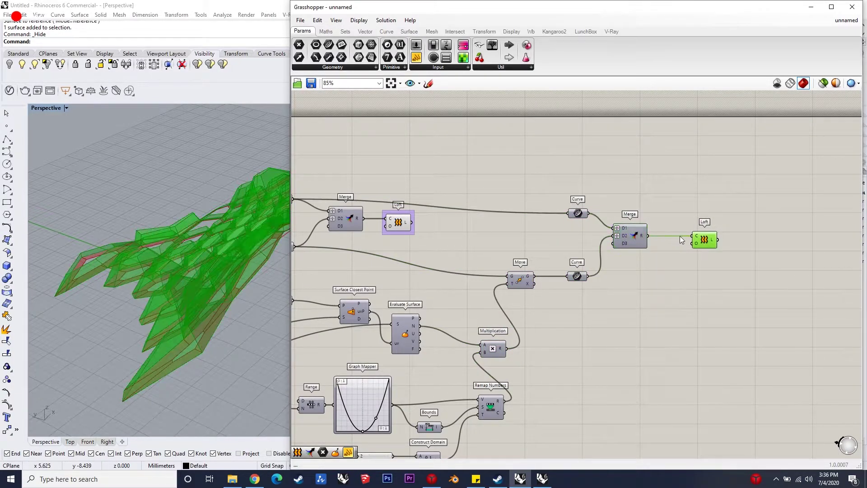
middle_click(708, 241)
left_click(711, 303)
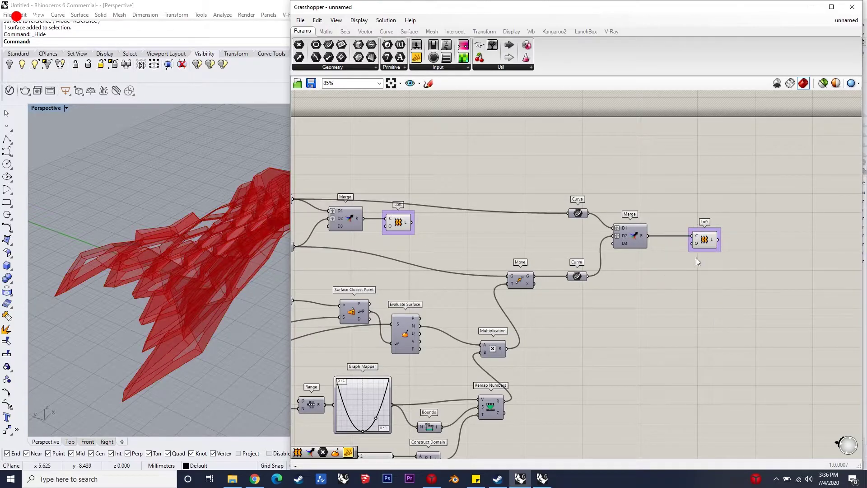
Add a Curve parameter below the new Loft and connect the moved-outline Curve parameter to it.
scroll(700, 310, "down", 2)
double_click(646, 300)
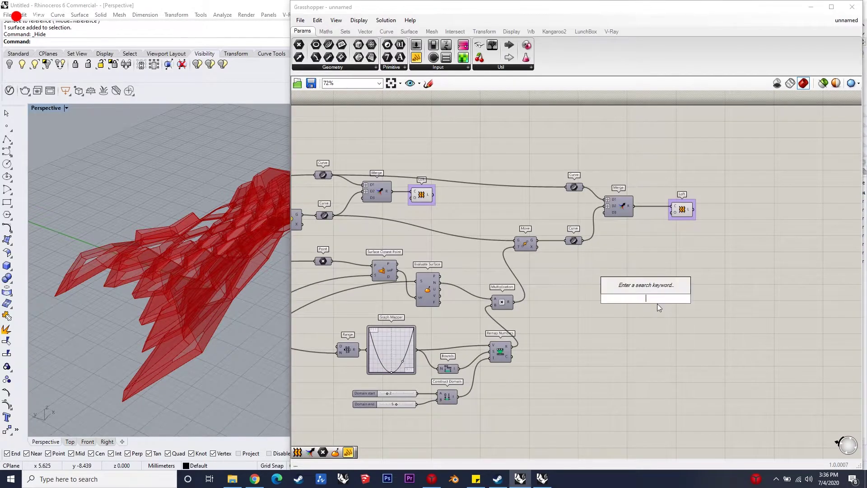
type("curve")
key("Return")
scroll(646, 239, "down", 2)
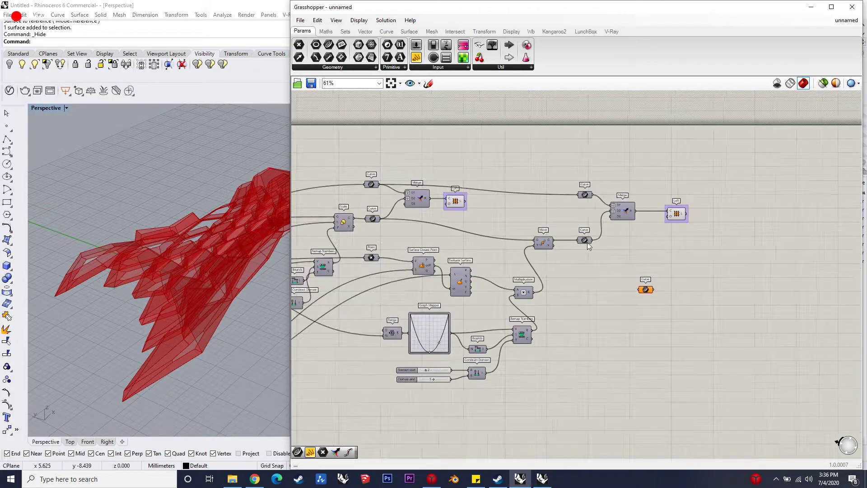
scroll(597, 247, "up", 4)
left_click(586, 240)
left_click_drag(596, 241, 654, 306)
Add a Point parameter below the new Curve parameter and feed it from the existing Point parameter.
scroll(670, 262, "down", 2)
scroll(659, 314, "up", 2)
double_click(663, 327)
type("point")
key("Return")
scroll(656, 271, "down", 2)
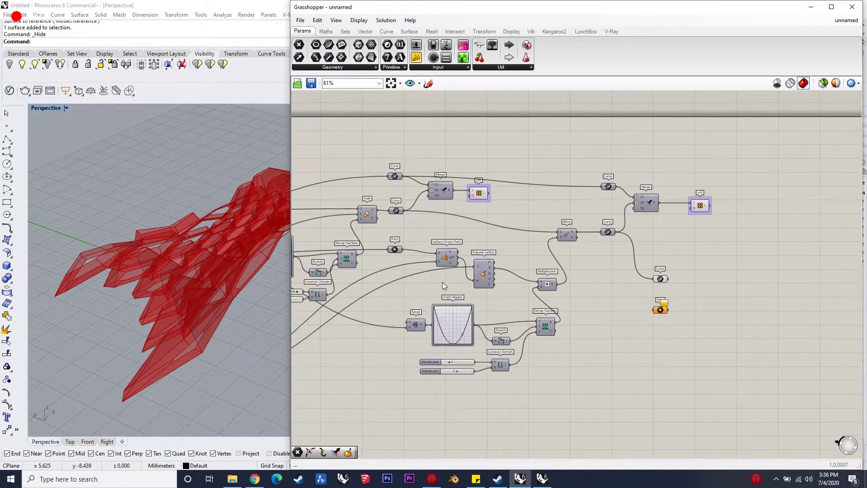
scroll(366, 257, "up", 1)
left_click_drag(408, 248, 716, 307)
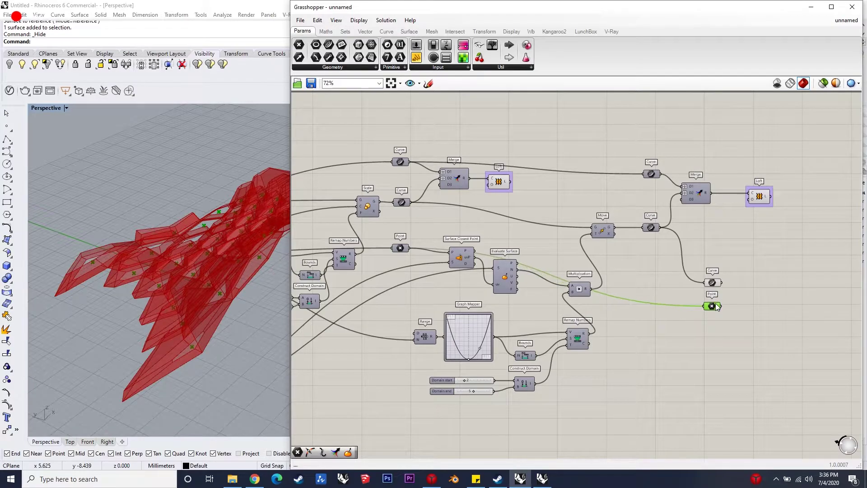
Add a second Move component beside the new Curve and Point parameters.
right_click_drag(848, 291, 770, 294)
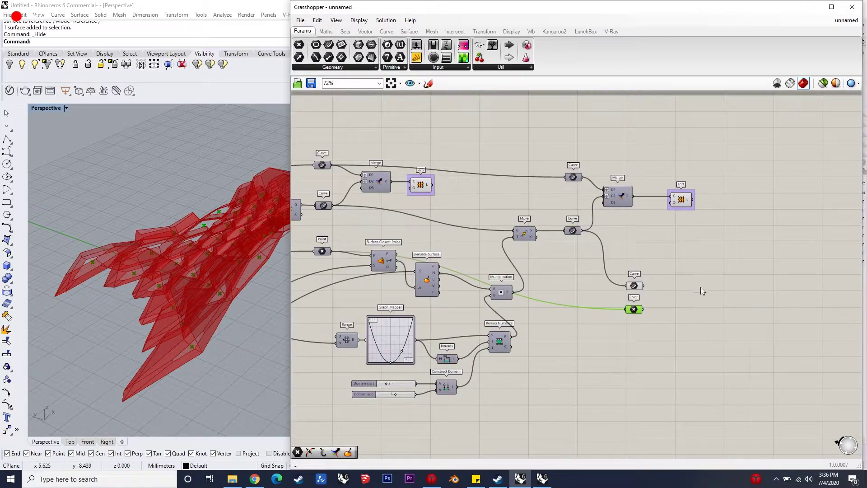
right_click_drag(796, 282, 774, 285)
double_click(774, 285)
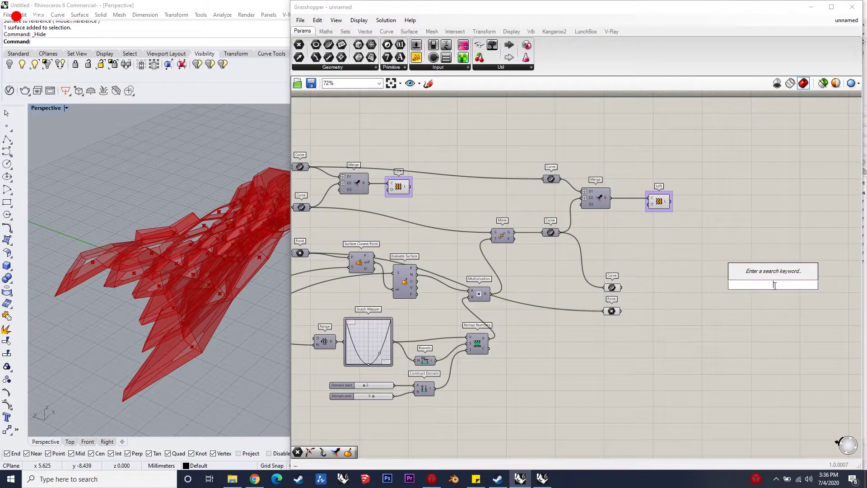
type("move")
key("Return")
scroll(775, 290, "up", 2)
left_click_drag(775, 289, 747, 290)
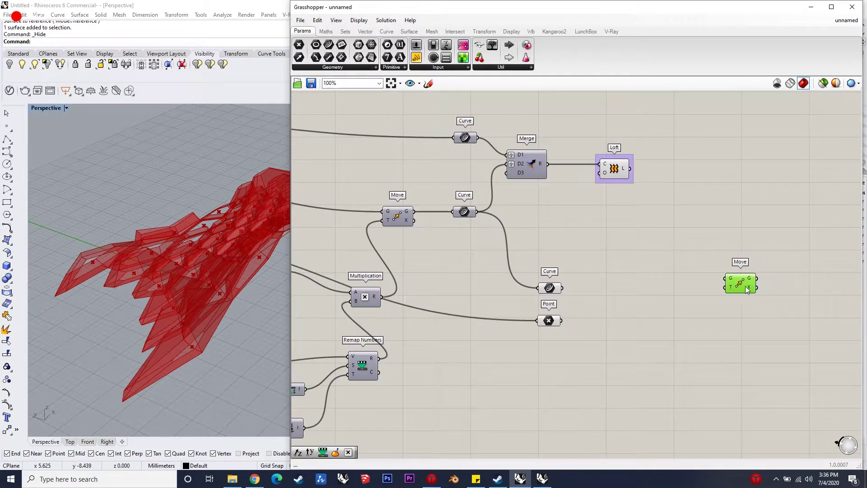
double_click(595, 370)
type("surface closes t pioint")
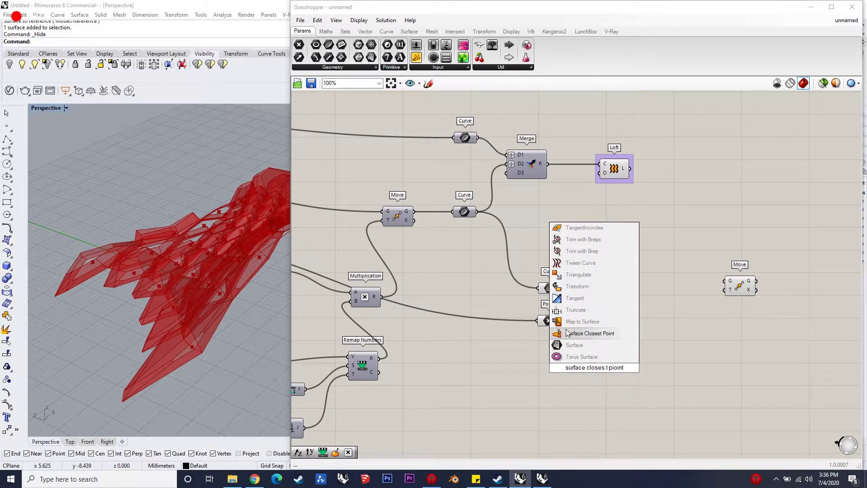
left_click(583, 322)
left_click(595, 367)
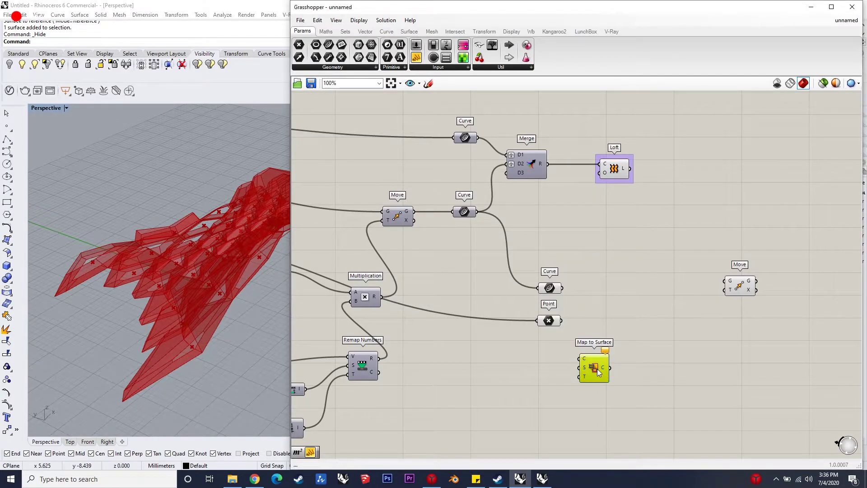
Add a Surface Closest Point component beside the new Point parameter.
double_click(597, 369)
type("su")
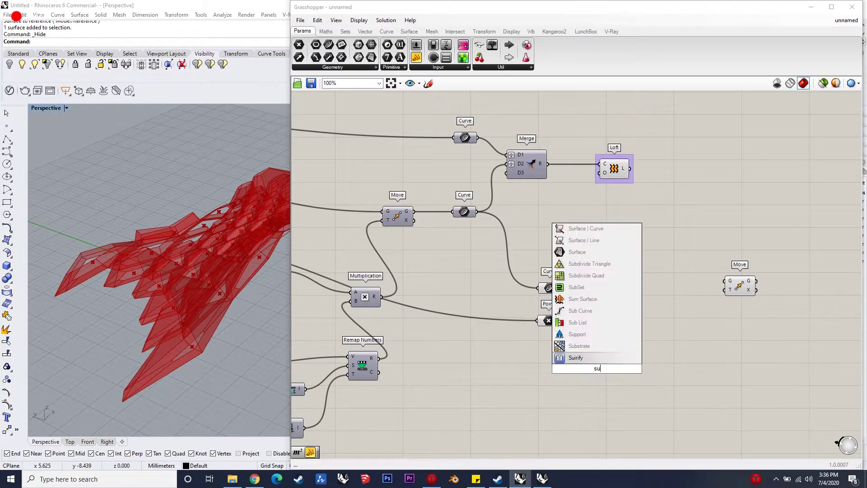
type("rfc")
key("BackSpace")
type("ace p")
key("BackSpace")
left_click(599, 311)
left_click_drag(597, 357, 597, 331)
Add an Evaluate Surface component beside the new Surface Closest Point.
double_click(649, 339)
type("ev")
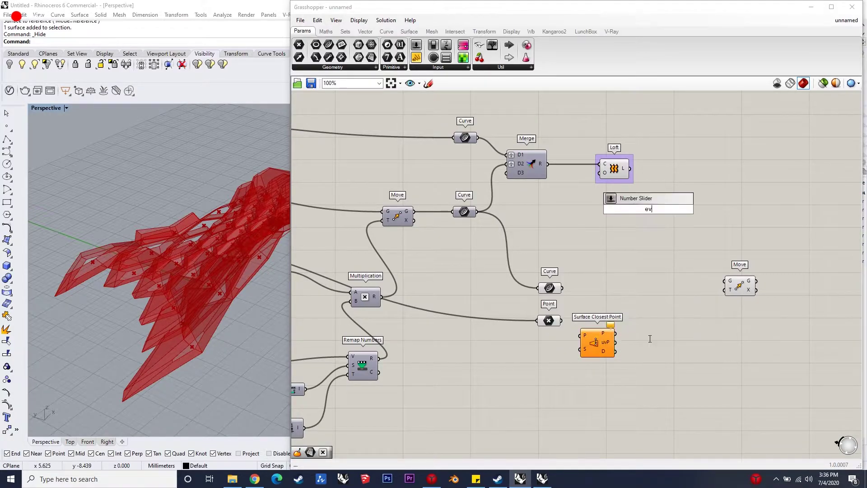
type("aluates")
left_click(657, 314)
left_click_drag(650, 340, 613, 339)
Connect Point to Surface Closest Point's P, uvP to Evaluate Surface's uv, and the Surface parameter to both S inputs.
left_click_drag(562, 322, 594, 333)
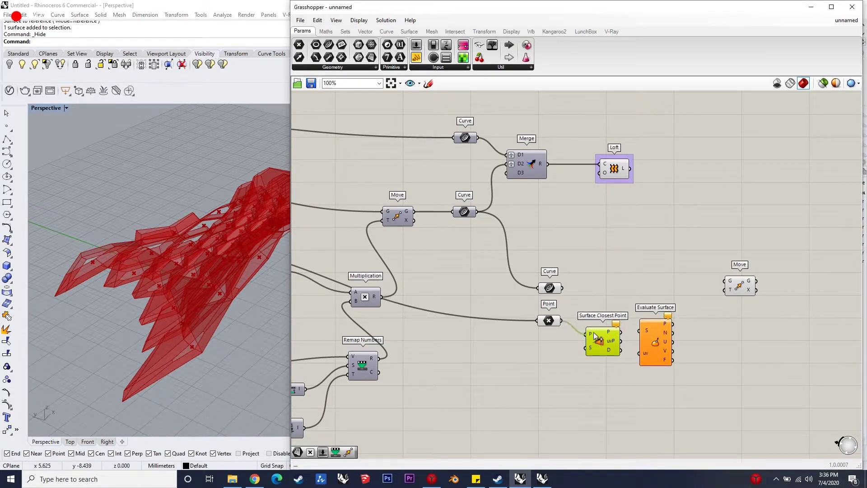
left_click_drag(621, 341, 640, 355)
scroll(588, 352, "down", 6)
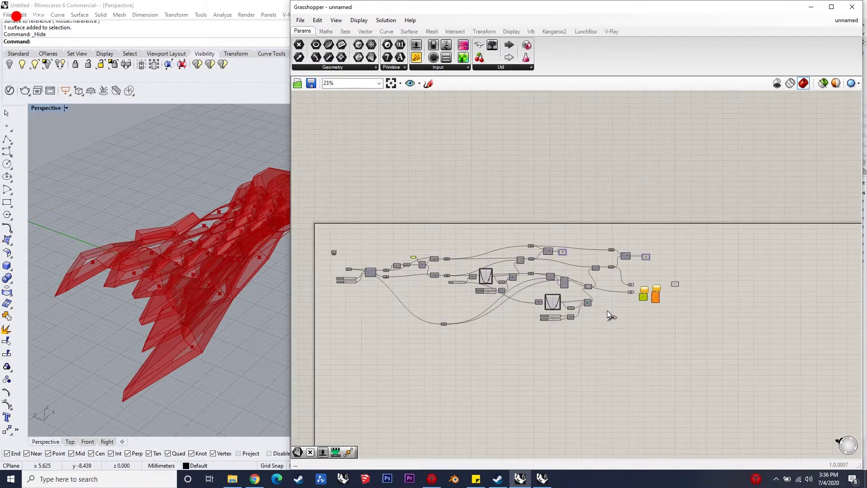
scroll(446, 333, "up", 2)
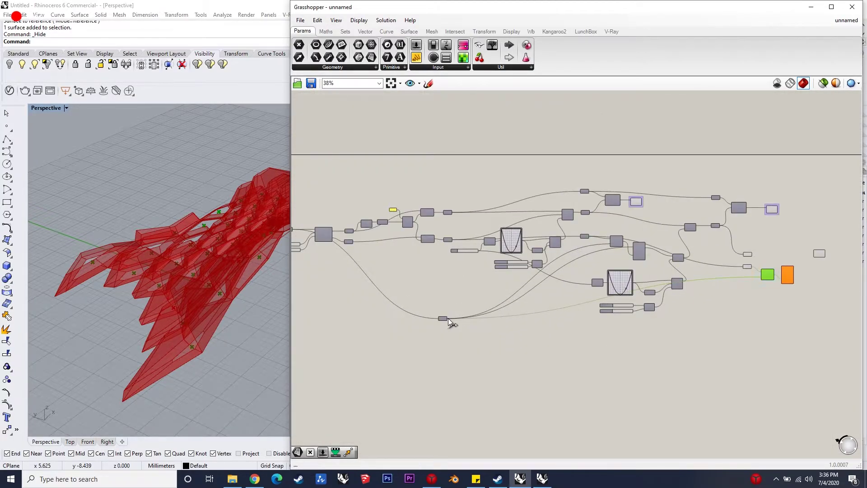
scroll(789, 272, "up", 5)
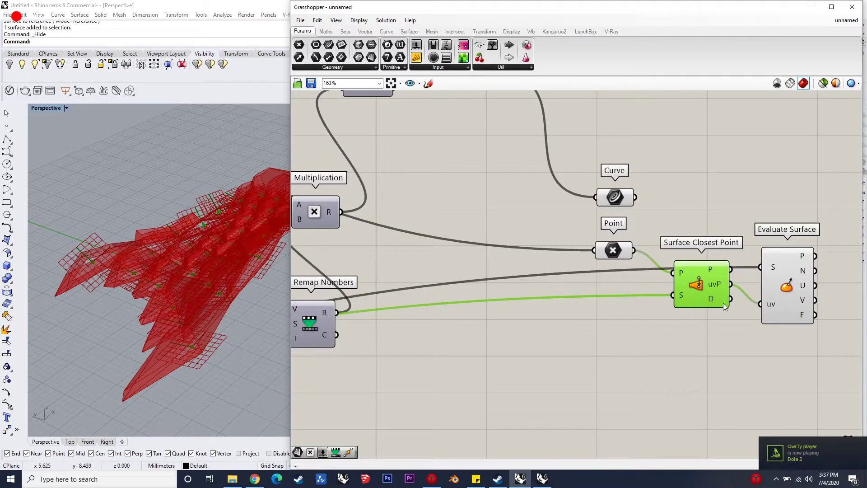
scroll(719, 301, "down", 5)
scroll(784, 250, "up", 5)
Shift the second Move component farther along and connect the new Curve parameter to its G input.
right_click_drag(751, 265, 580, 257)
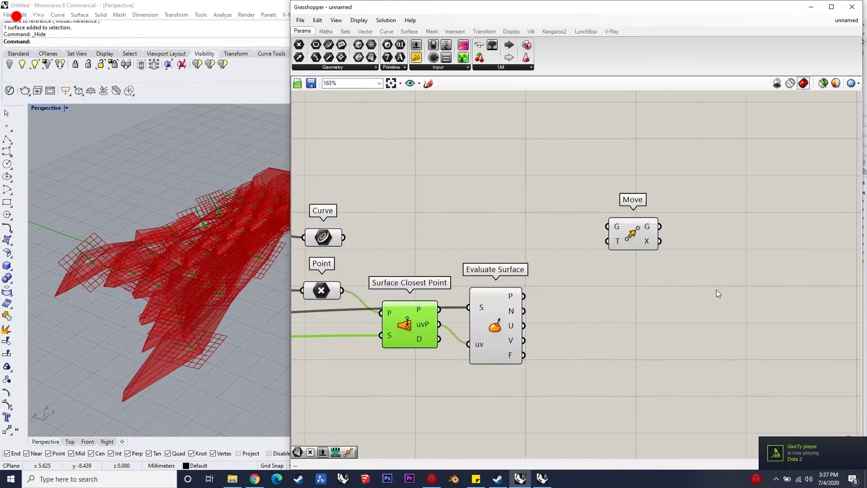
left_click_drag(635, 240, 705, 239)
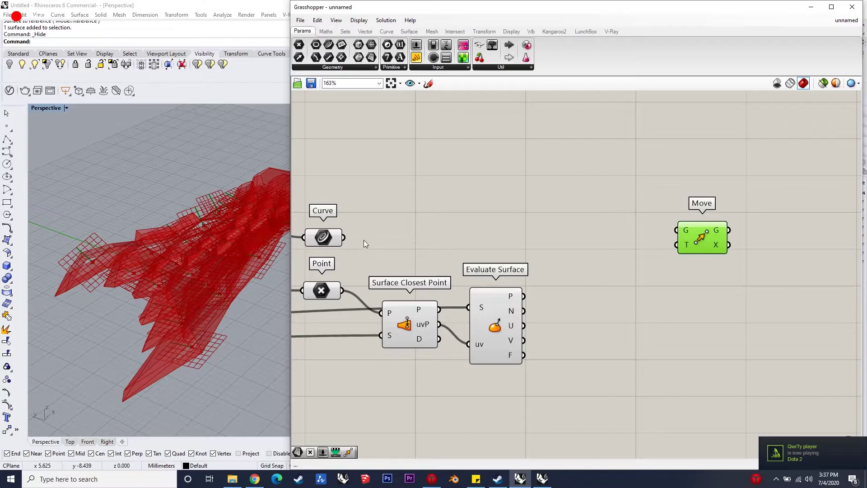
left_click_drag(392, 238, 677, 231)
Add a Multiplication component between Evaluate Surface and the second Move.
left_click(601, 379)
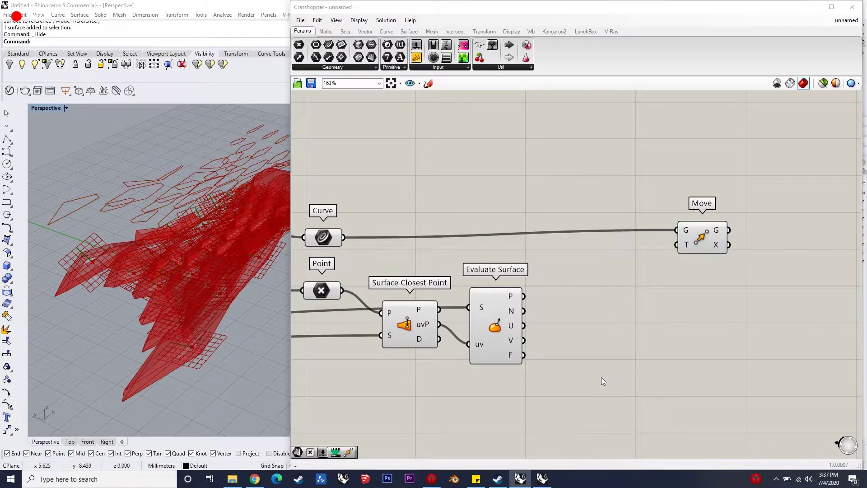
double_click(601, 378)
type("multiplication")
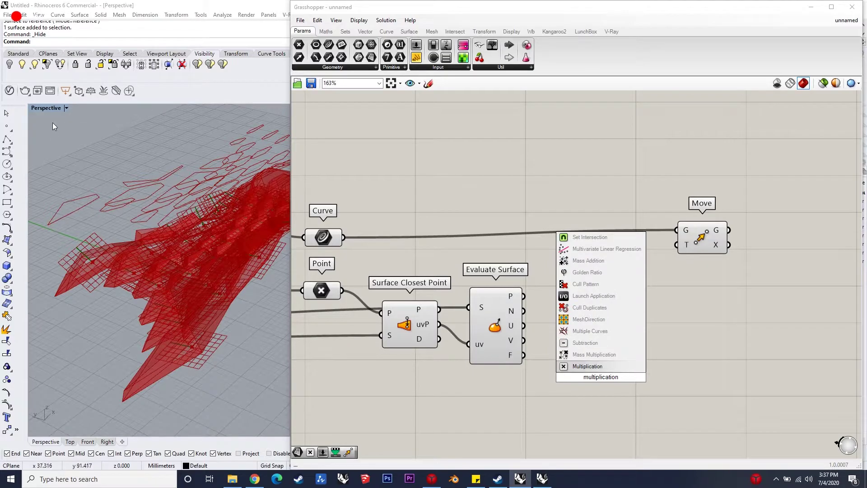
key("Return")
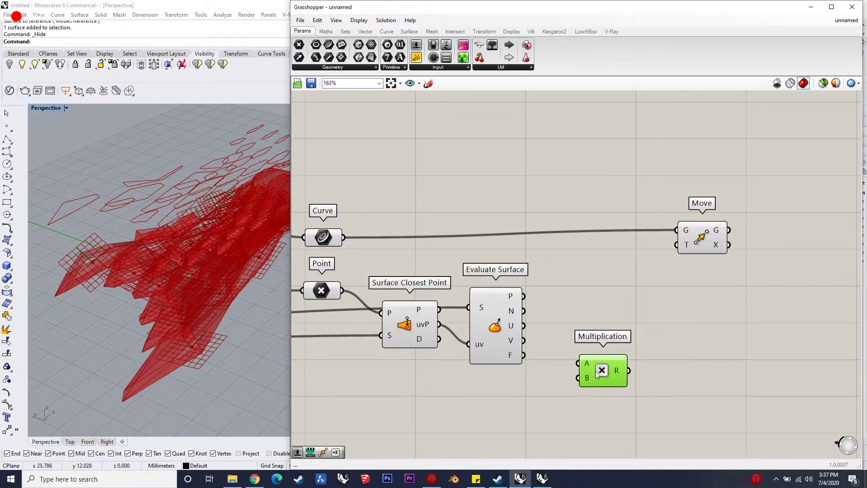
Switch Rhino to the four-viewport layout and examine the lofted cells in the Top view.
double_click(41, 109)
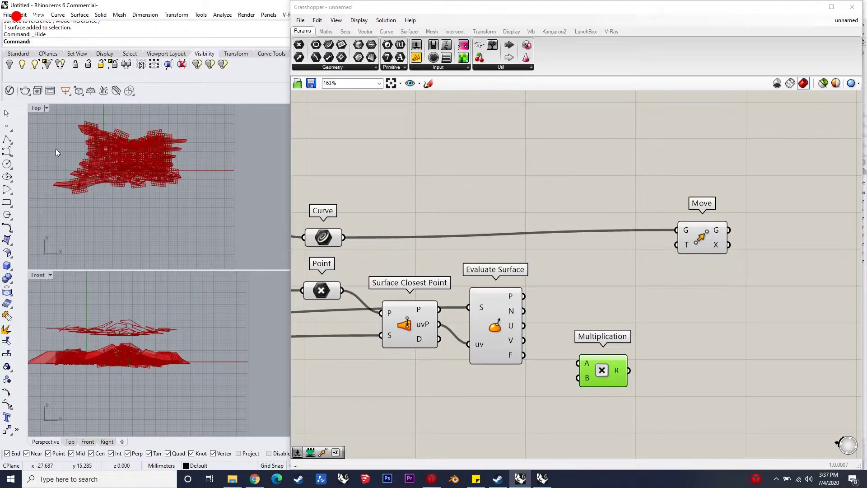
scroll(212, 199, "up", 5)
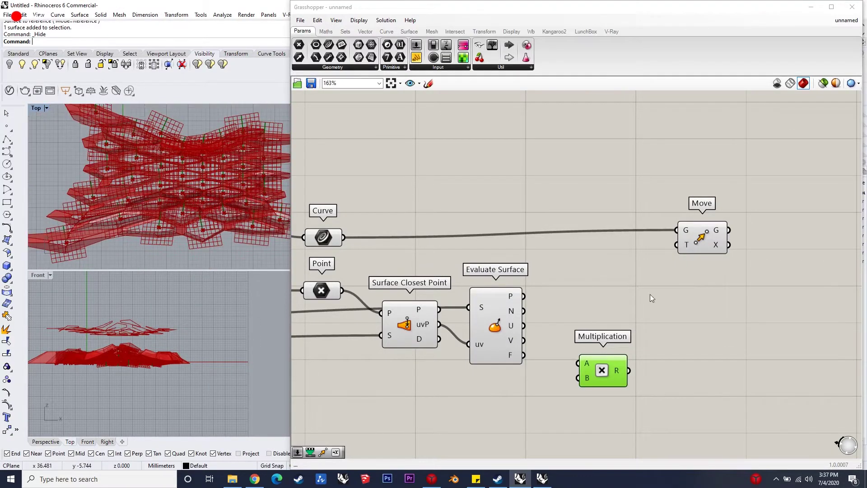
Add a Negative component below Evaluate Surface and shift Multiplication closer to the second Move.
left_click_drag(600, 371, 622, 359)
scroll(628, 319, "down", 3)
scroll(600, 375, "up", 3)
left_click(591, 398)
double_click(591, 398)
type("negative")
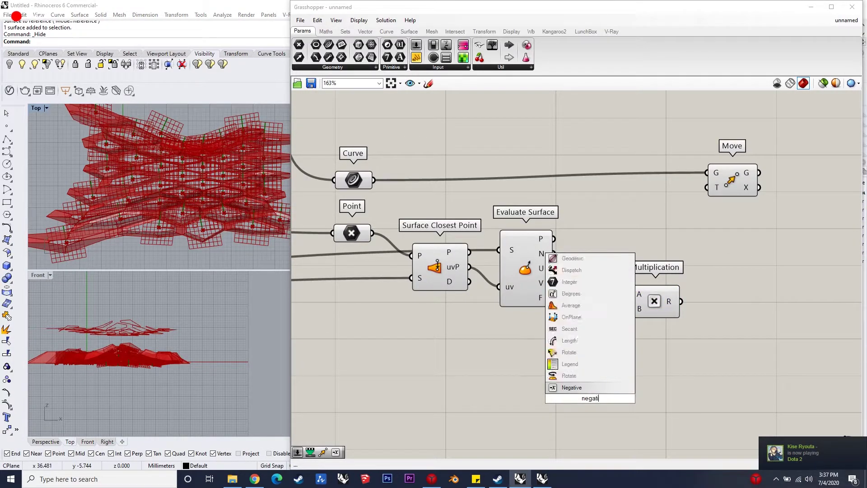
key("Return")
scroll(588, 390, "down", 3)
scroll(546, 381, "up", 3)
double_click(547, 381)
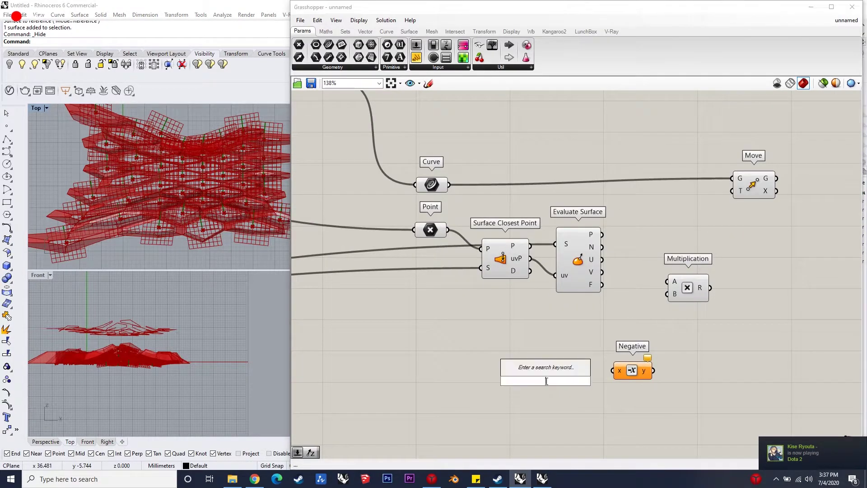
type("-")
key("Return")
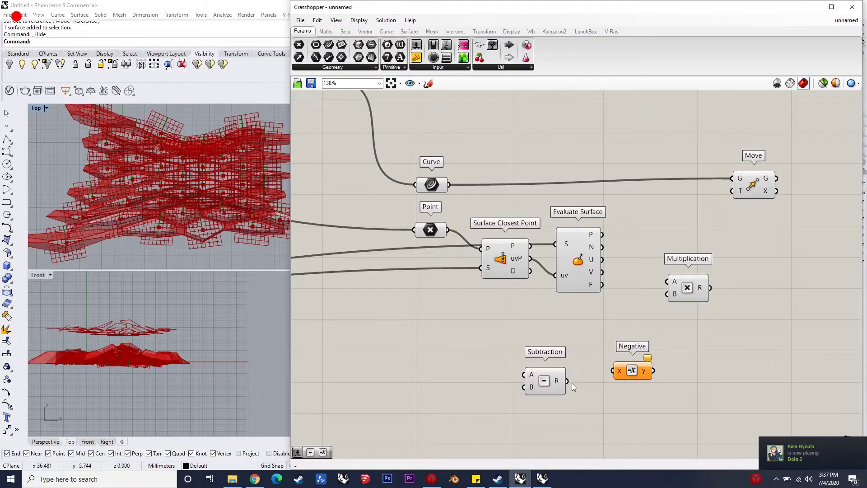
key("Delete")
Add a number slider ranging from -1 to 1 beside the Negative component and set it to -1.
double_click(549, 380)
type("1")
key("Return")
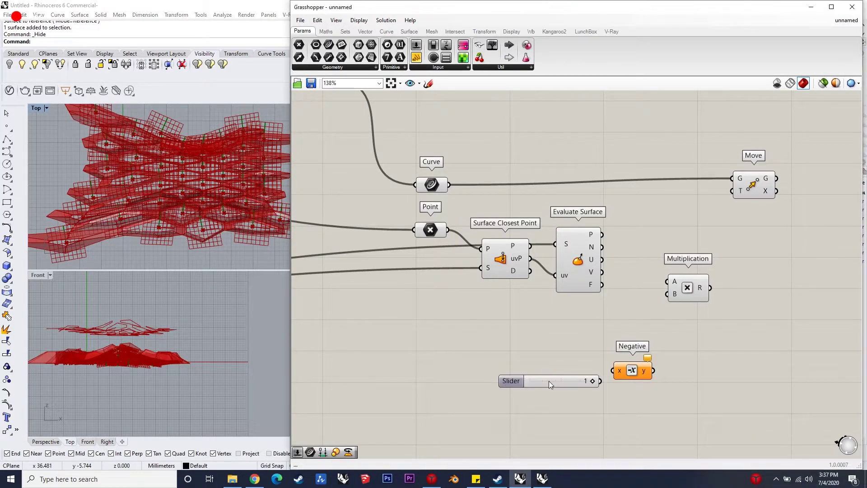
right_click(549, 380)
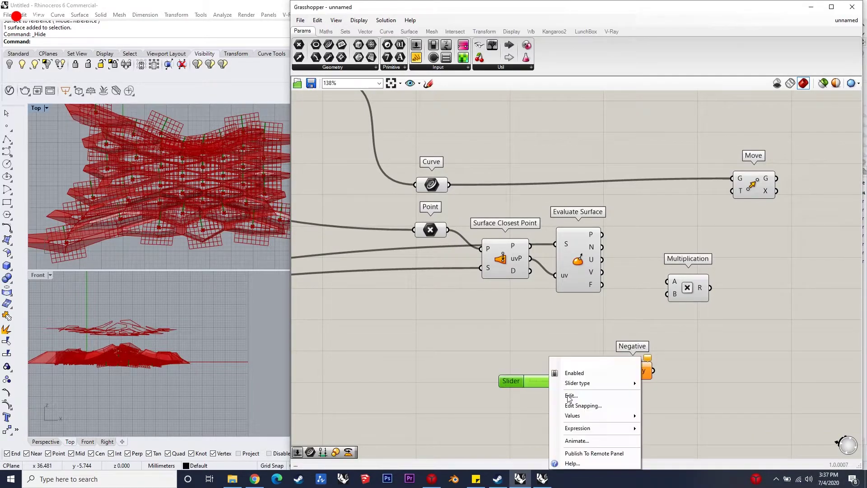
left_click(601, 396)
double_click(619, 387)
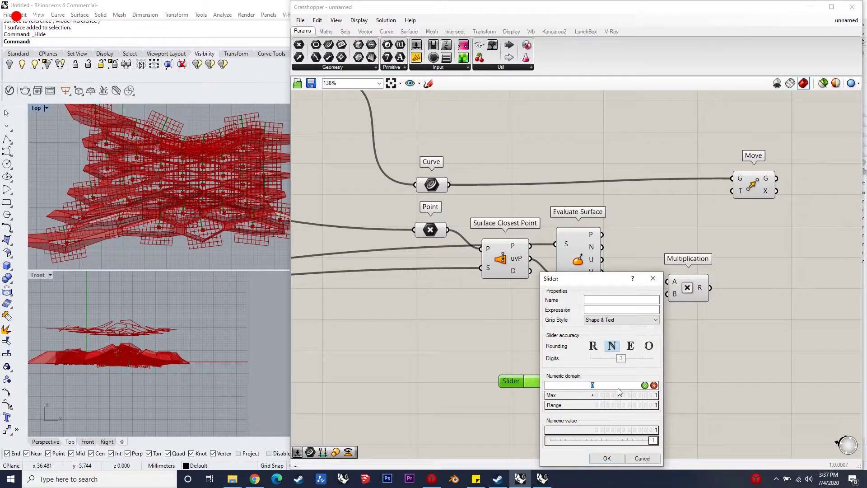
type("-1")
key("Return")
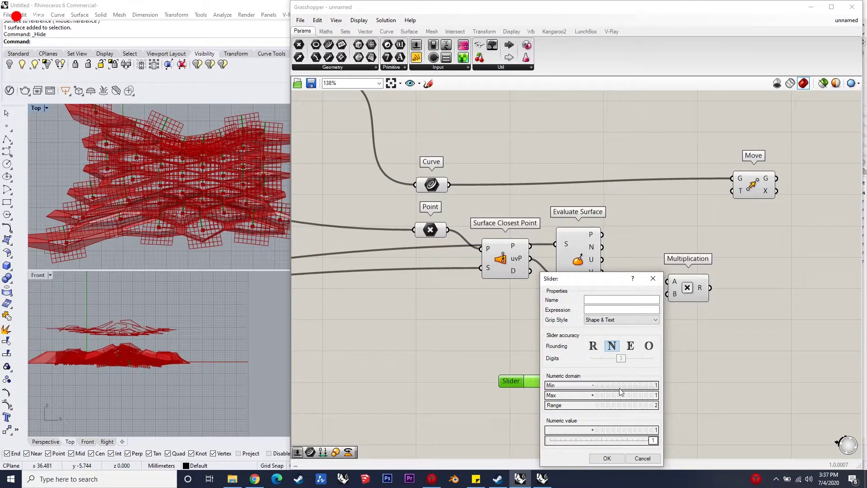
left_click(610, 458)
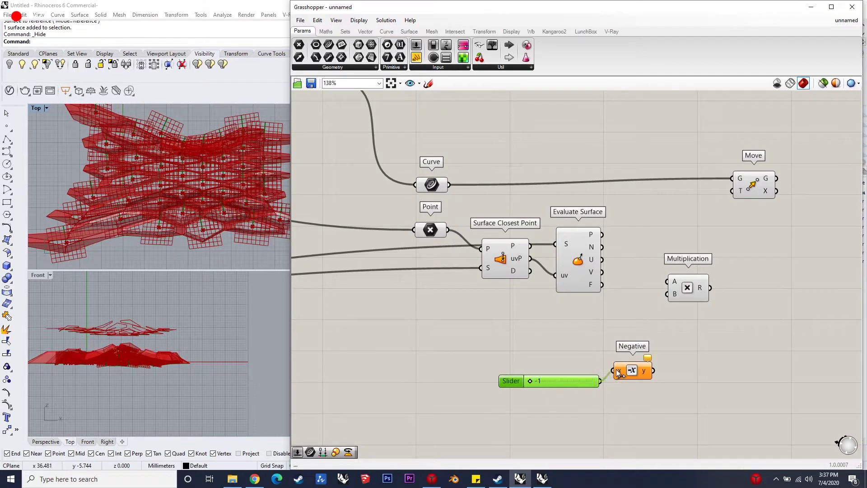
Connect the slider to Negative, feed Evaluate Surface's N and Negative's y into Multiplication, and connect its R to Move's T.
left_click_drag(614, 370, 615, 370)
left_click_drag(624, 265, 611, 250)
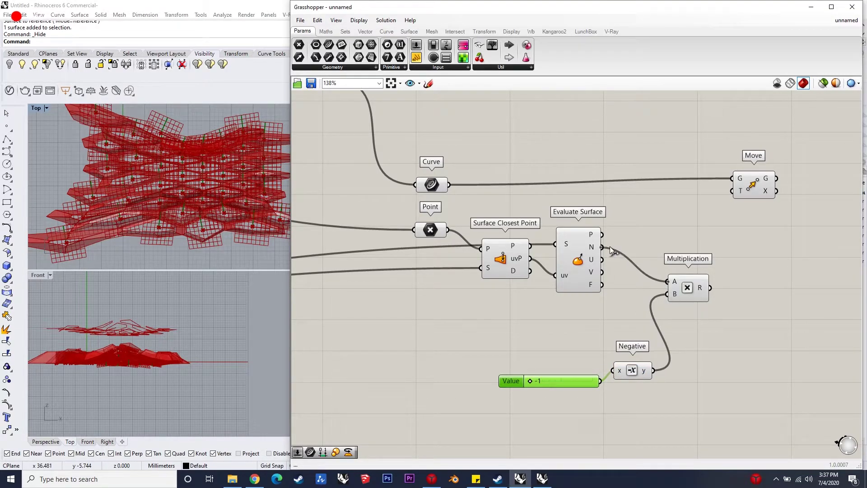
left_click_drag(715, 288, 733, 191)
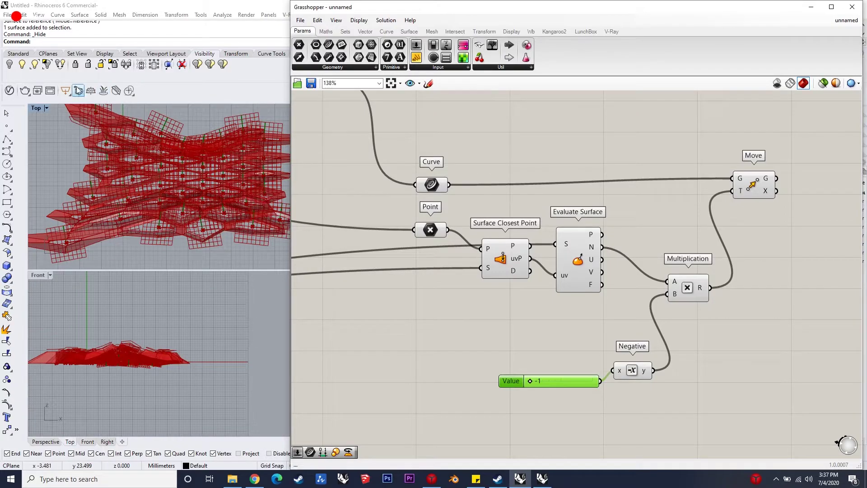
scroll(137, 357, "up", 5)
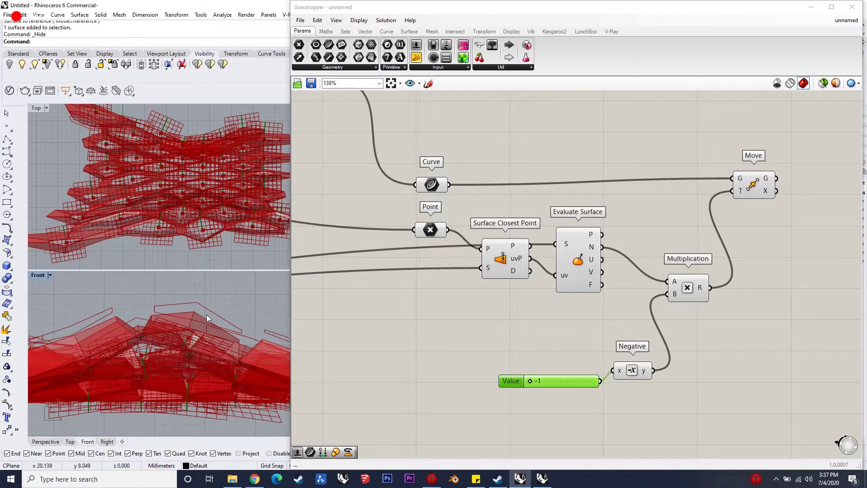
scroll(613, 323, "down", 5)
left_click(649, 262)
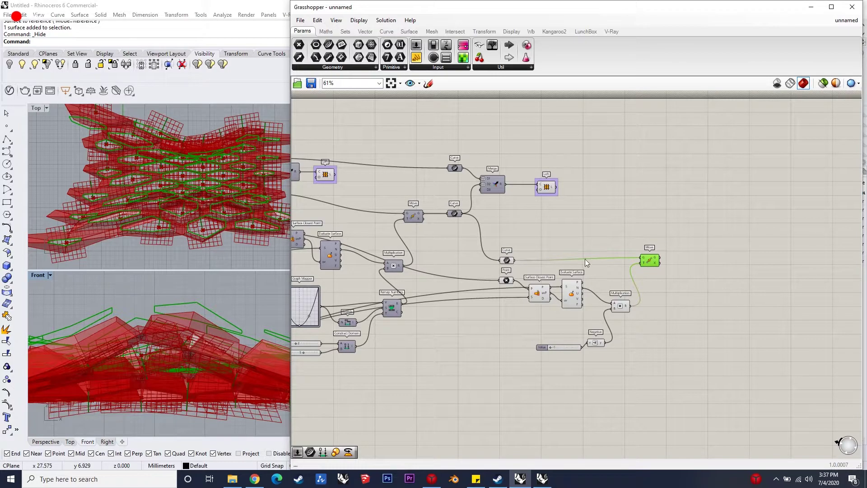
Add a Curve parameter after the second Move and connect Move's G output to it.
scroll(649, 263, "down", 1)
scroll(662, 262, "up", 3)
double_click(695, 262)
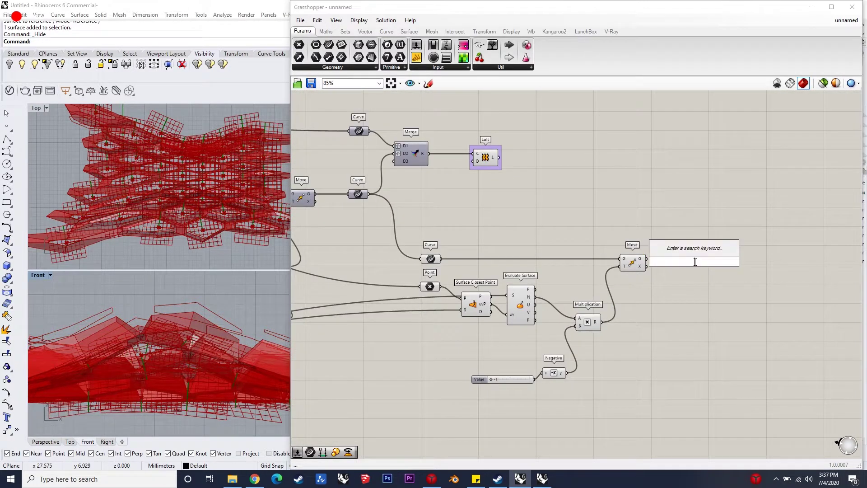
type("curve")
key("Return")
scroll(691, 260, "up", 2)
left_click_drag(635, 261, 706, 264)
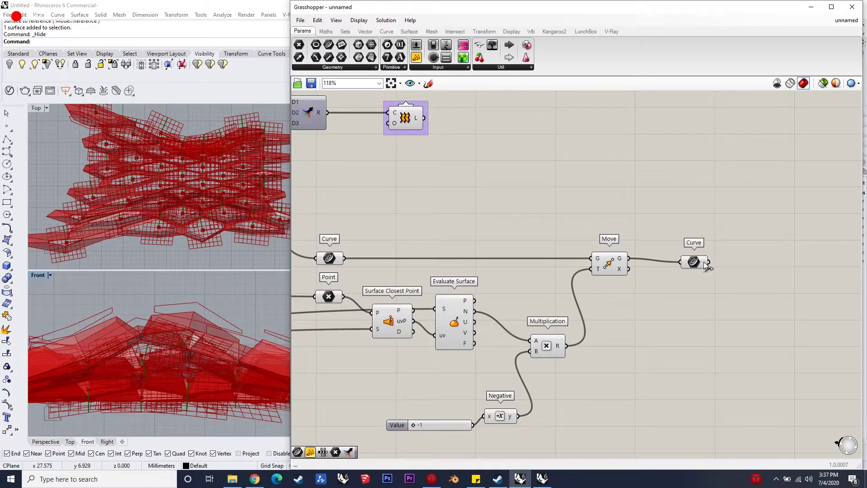
Add a Point parameter below the new Curve parameter and connect the earlier Point parameter to it.
double_click(697, 335)
type("point")
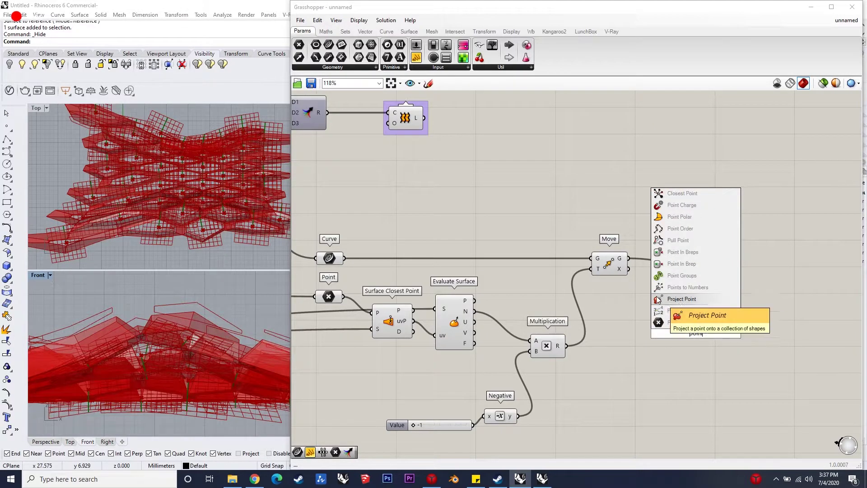
key("Return")
left_click_drag(680, 334, 475, 300)
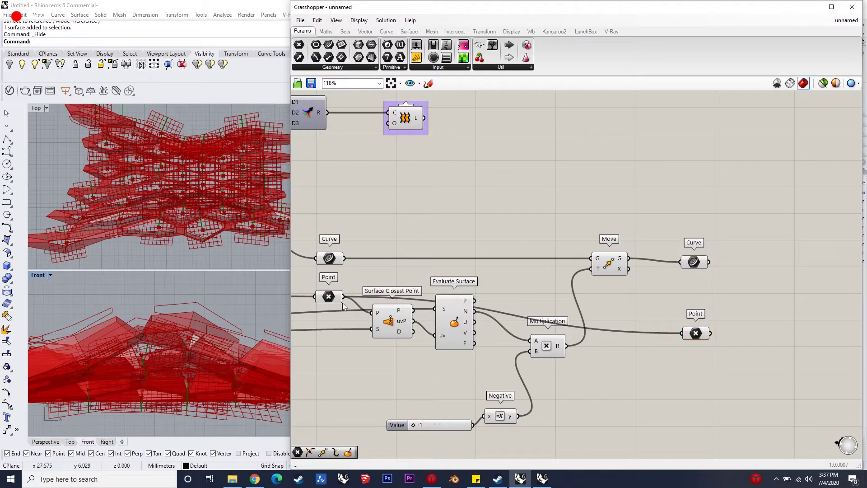
Add a Rotate component, connect the last Curve parameter to its G input, and shift it farther along.
right_click_drag(859, 291, 769, 294)
double_click(812, 273)
type("rotate")
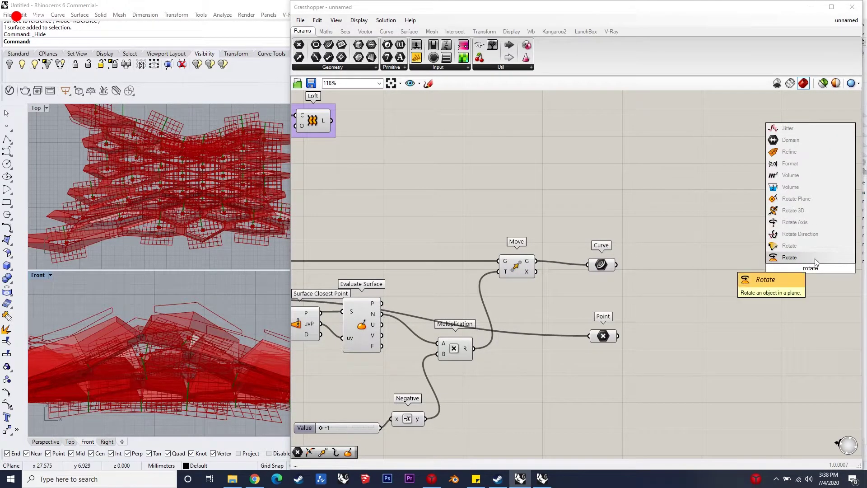
key("Return")
left_click_drag(792, 258, 617, 265)
scroll(668, 274, "down", 3)
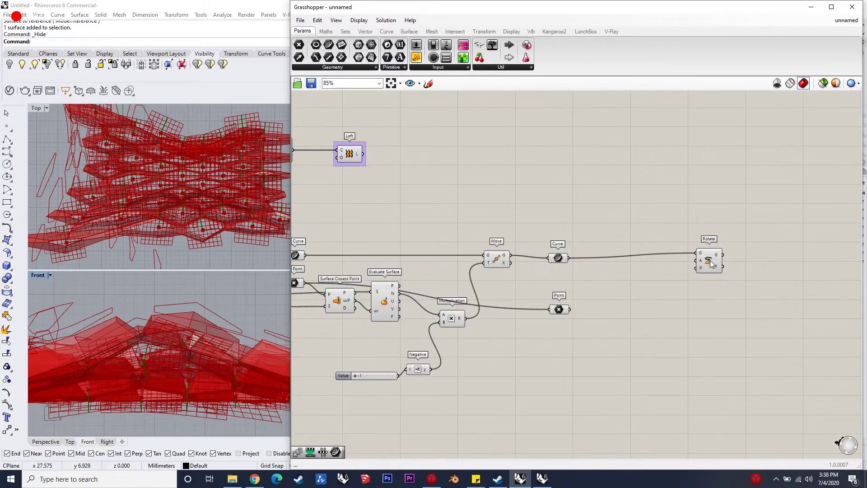
left_click_drag(703, 267, 759, 270)
Maximize Rhino's Top viewport and disable the preview of the components from Merge through the second Move.
scroll(179, 197, "down", 6)
scroll(235, 213, "up", 2)
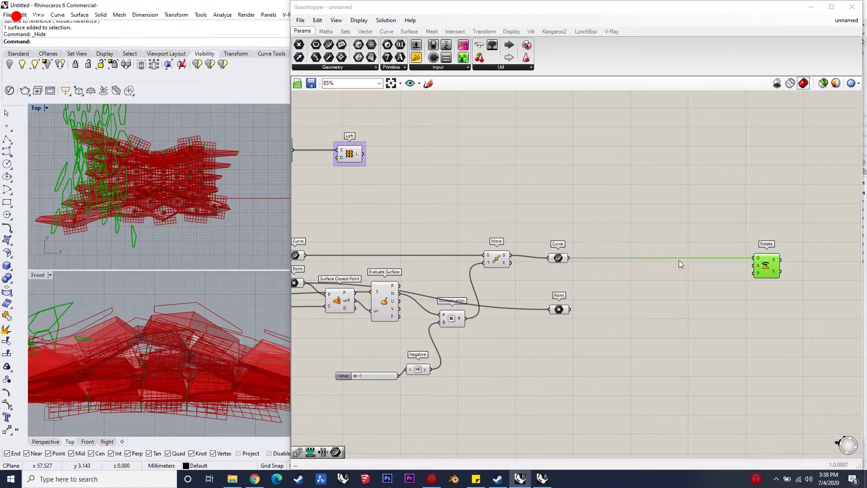
scroll(661, 285, "down", 1)
scroll(105, 166, "up", 2)
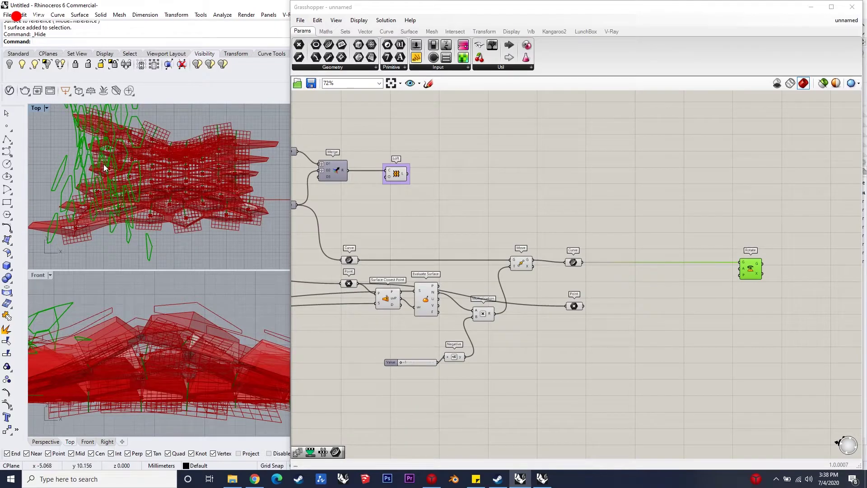
double_click(36, 107)
scroll(157, 249, "down", 1)
scroll(497, 303, "down", 1)
left_click_drag(547, 365, 349, 150)
middle_click(416, 181)
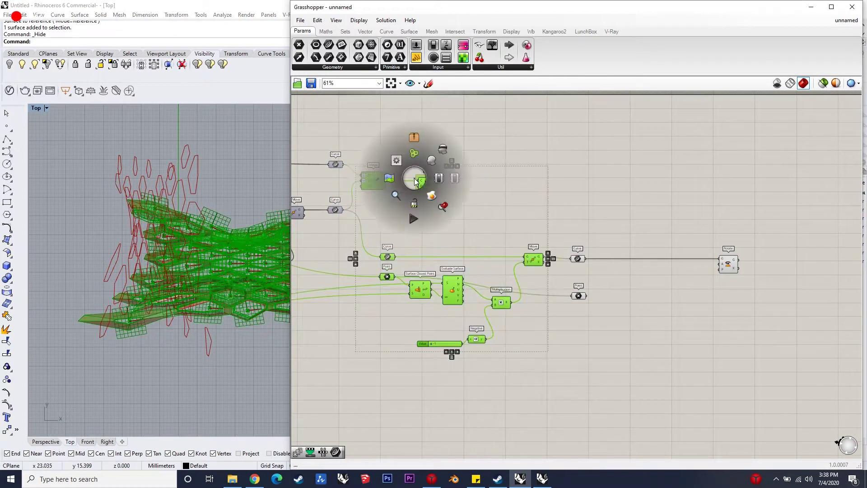
left_click(444, 149)
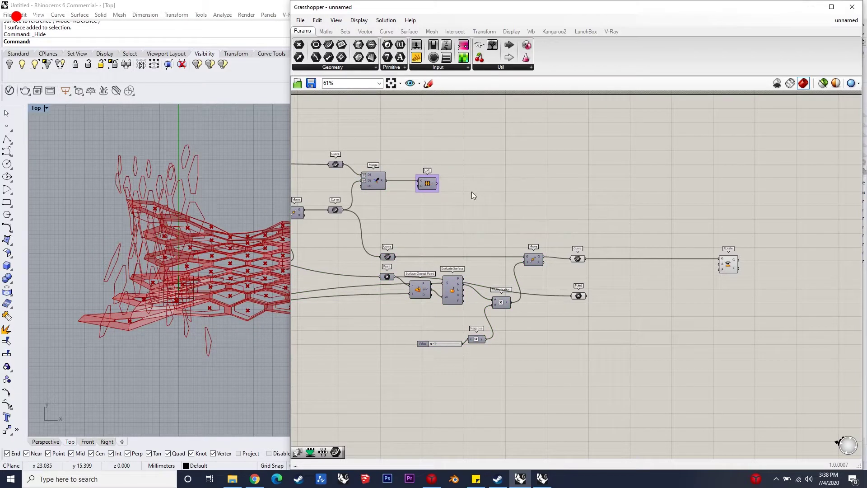
Add a Remap Numbers component below the Rotate component.
scroll(518, 312, "up", 1)
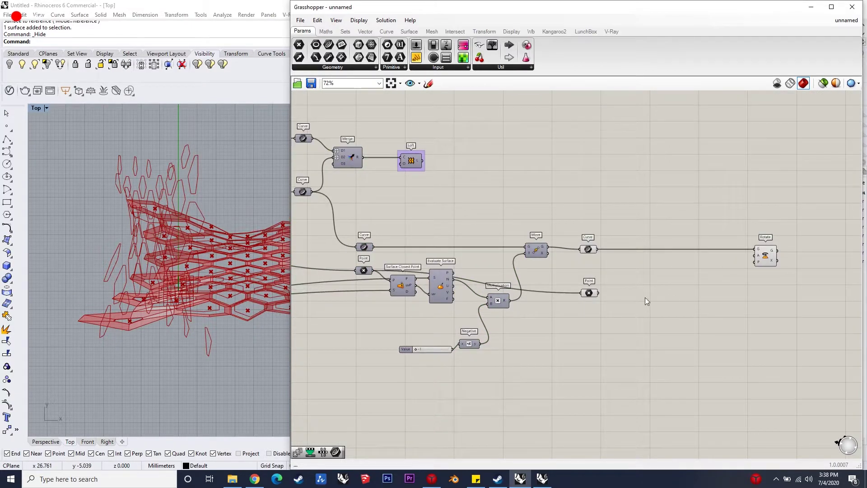
left_click_drag(767, 257, 776, 259)
double_click(737, 347)
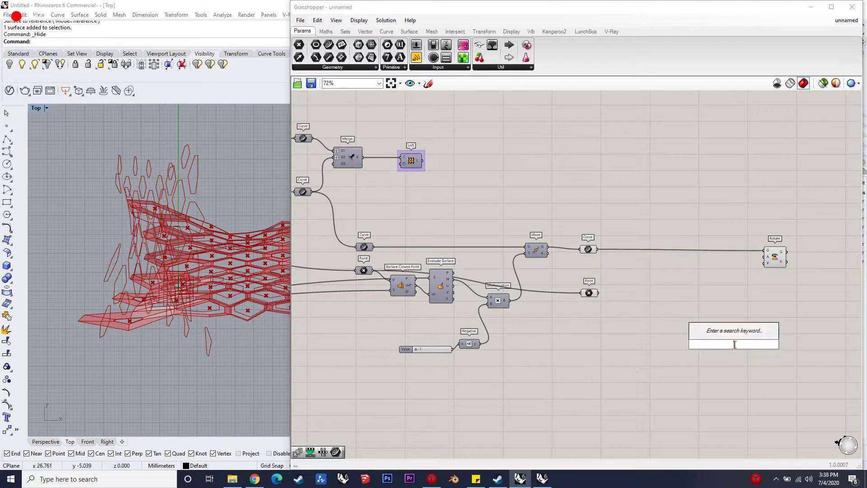
type("rempanumbers")
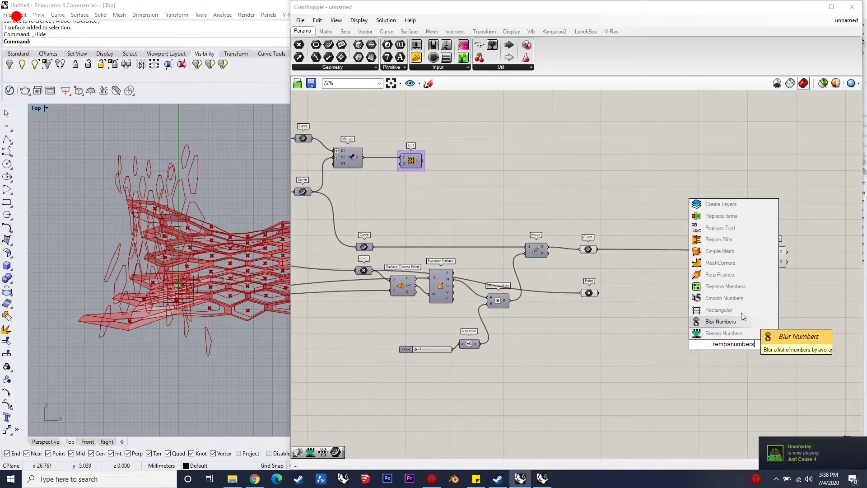
left_click(744, 333)
left_click_drag(732, 341, 783, 341)
Add a Range and a Graph Mapper component ahead of Remap Numbers.
double_click(680, 342)
type("range")
key("Return")
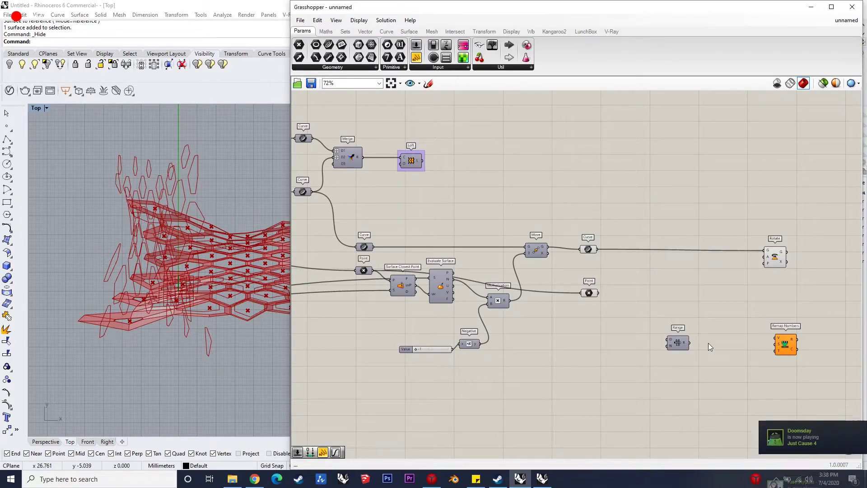
double_click(708, 343)
type("graphamapper")
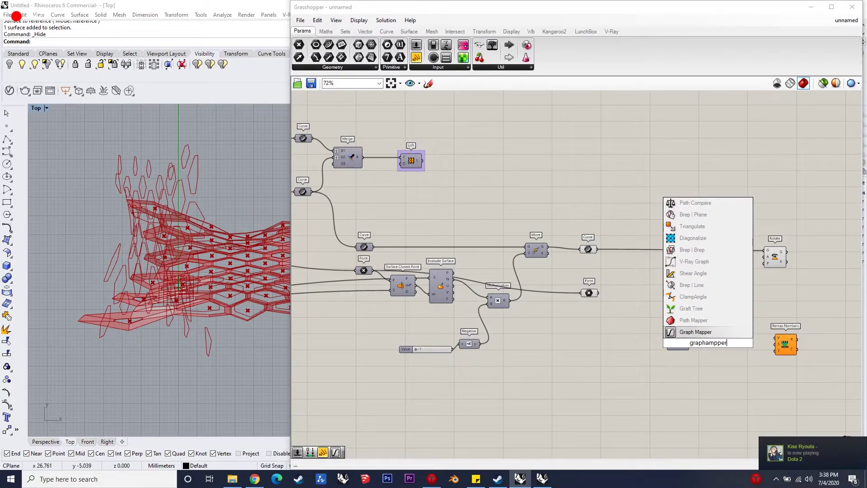
left_click(707, 332)
Arrange Range, Graph Mapper and Remap Numbers in a spaced row below Rotate.
scroll(708, 336, "up", 3)
left_click_drag(645, 351, 616, 357)
left_click_drag(687, 362, 680, 372)
right_click_drag(854, 344, 798, 339)
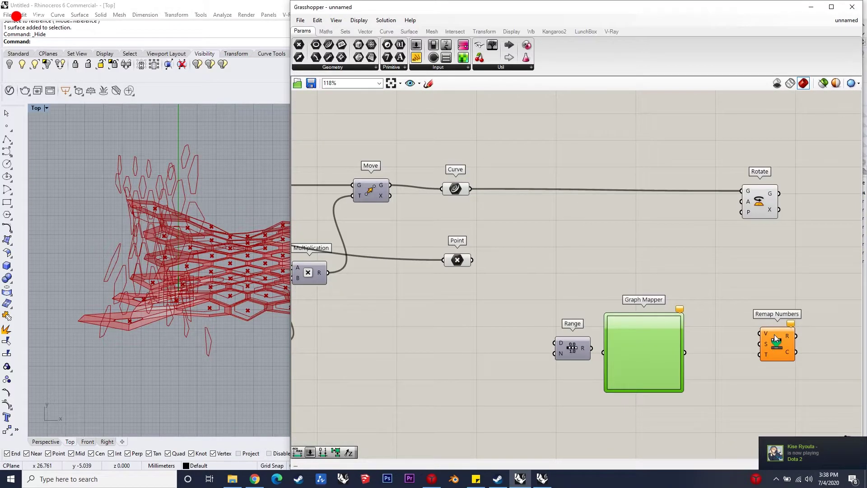
left_click_drag(775, 338, 796, 340)
left_click_drag(799, 432, 572, 323)
left_click_drag(646, 361, 575, 380)
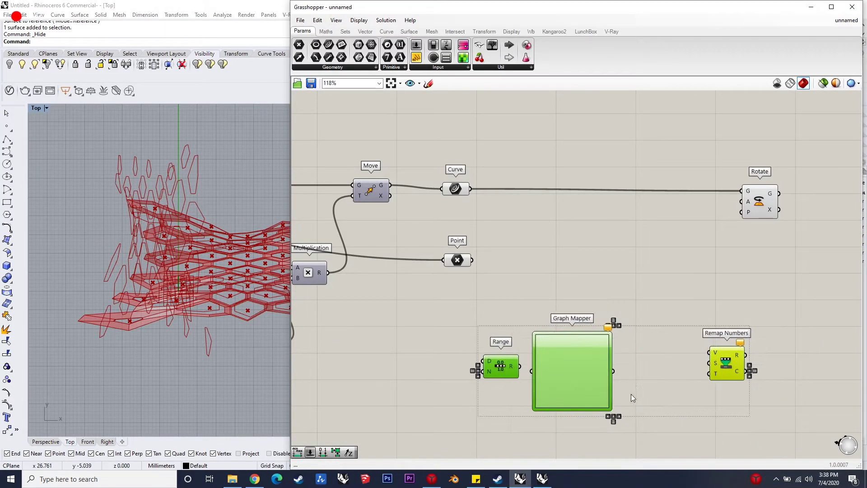
Add a Bounds component, connect Graph Mapper to Bounds' N and Remap Numbers' V, and connect Bounds' I to S.
double_click(651, 391)
type("bounds")
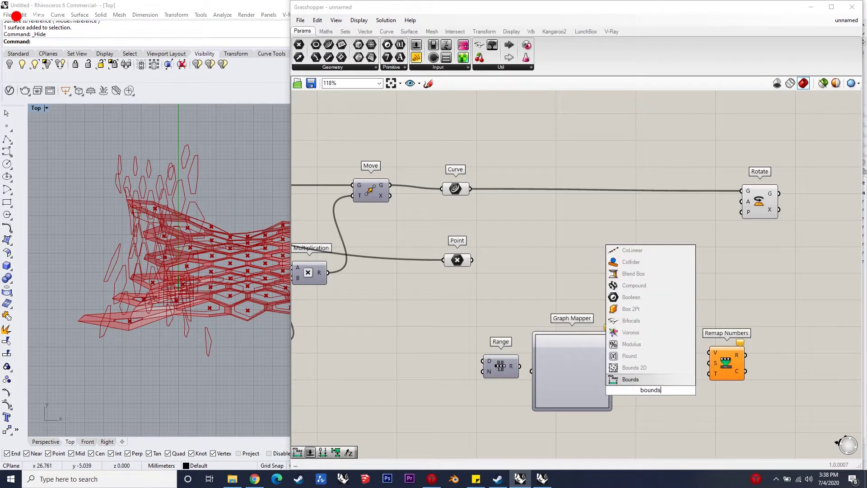
key("Return")
left_click_drag(708, 363, 622, 375)
left_click_drag(714, 355, 614, 371)
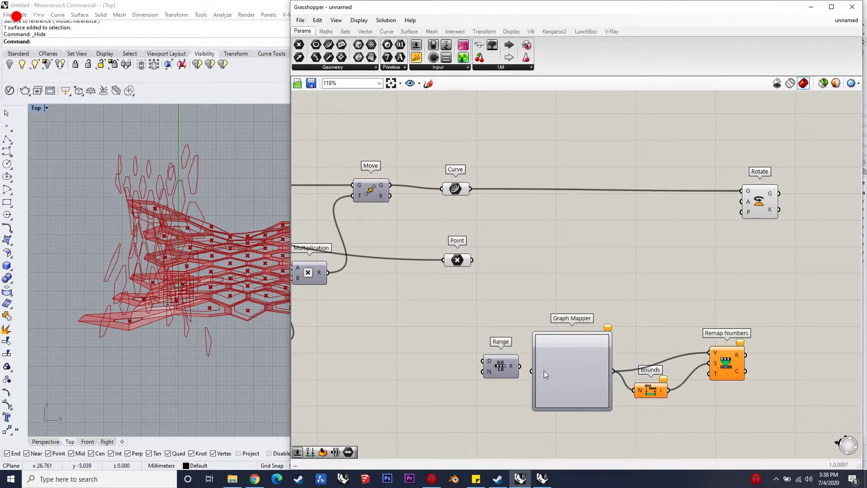
Connect Range to Graph Mapper and add a number slider of 43 to Range's N input.
left_click_drag(520, 370, 534, 375)
left_click_drag(502, 367, 500, 371)
scroll(637, 345, "down", 4)
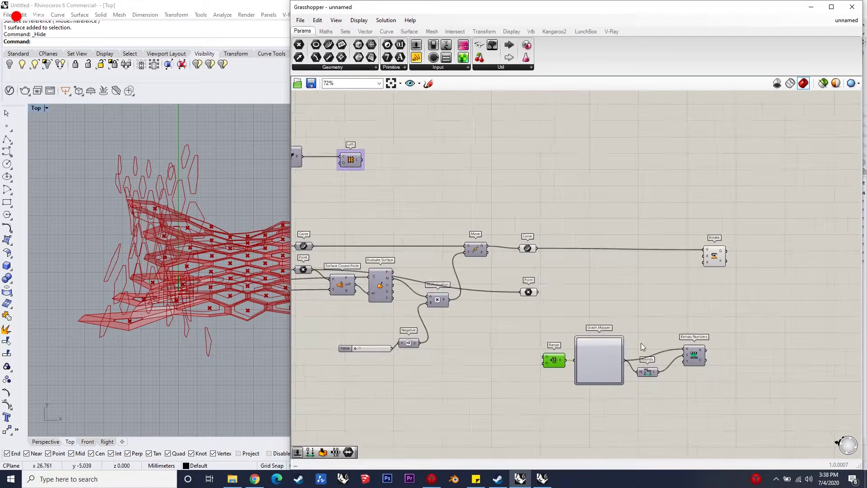
scroll(511, 361, "up", 3)
double_click(511, 360)
type("43")
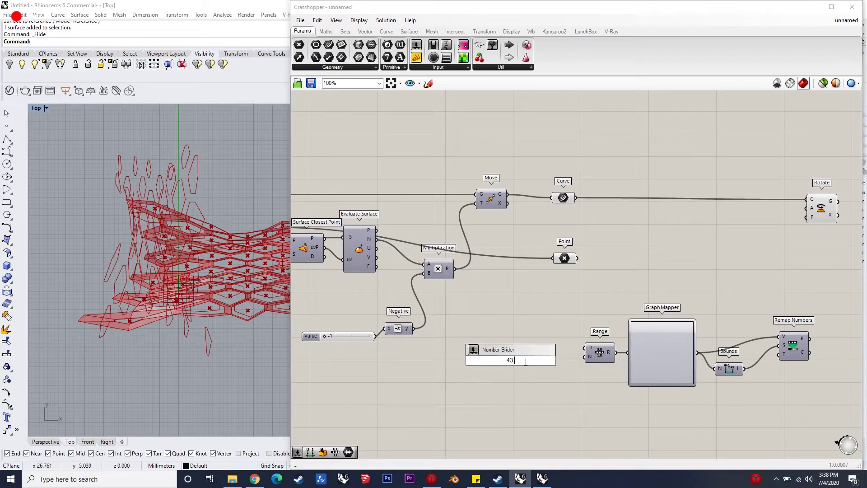
type(".")
key("Return")
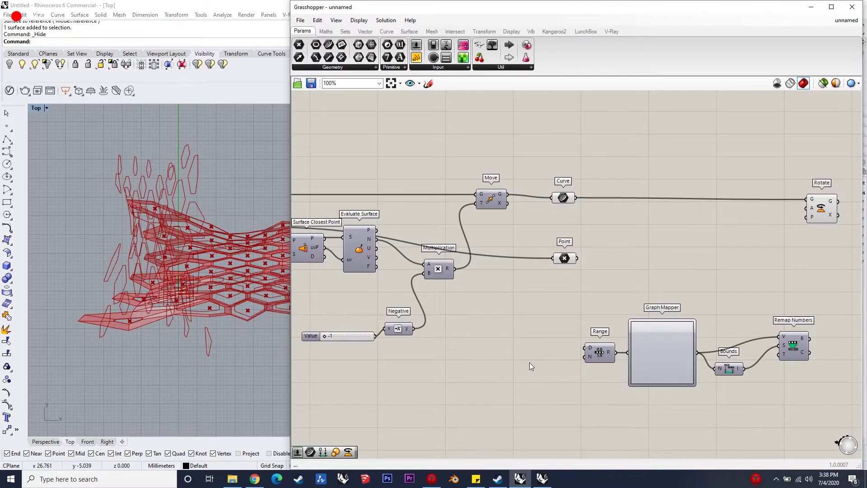
double_click(529, 362)
key("Return")
Set the Graph Mapper's graph type to Parabola and add a Construct Domain component below Bounds.
right_click(660, 360)
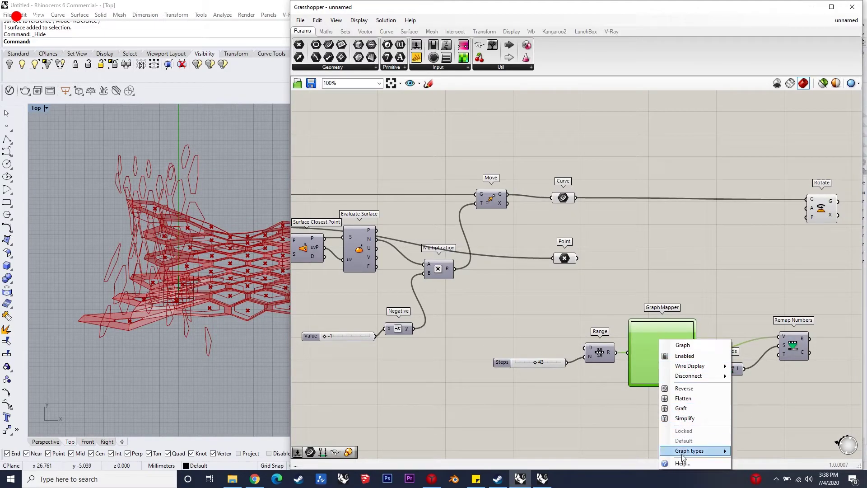
mouse_move(690, 451)
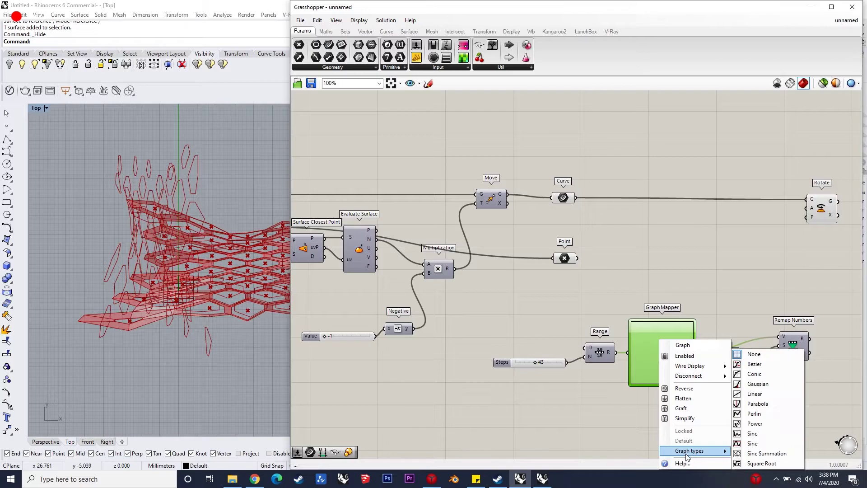
left_click(768, 405)
double_click(722, 410)
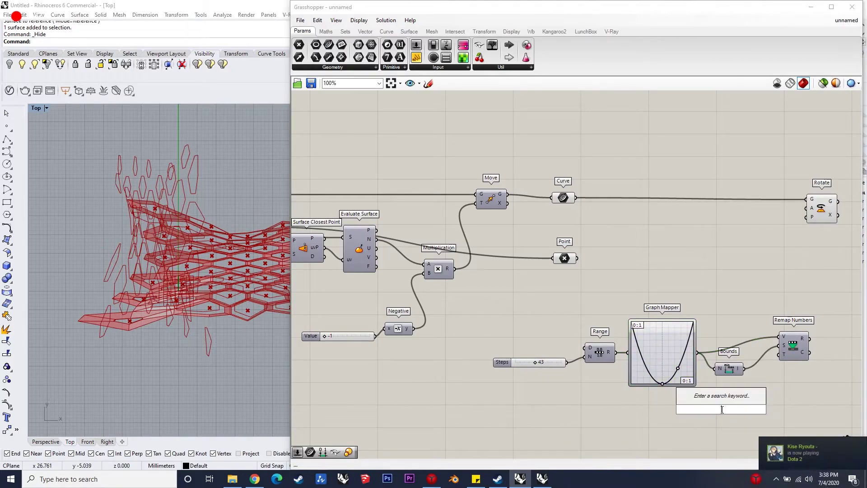
type("cons")
type("truct doma")
type("in")
left_click(736, 396)
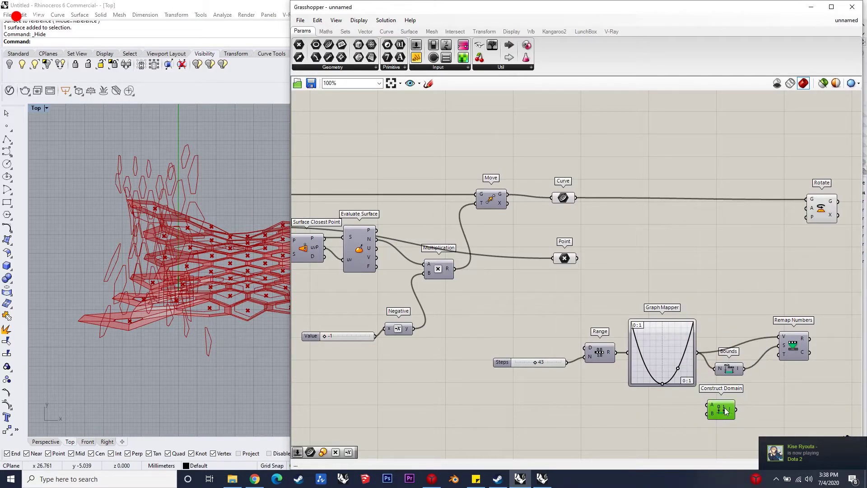
Feed Construct Domain's A and B with number sliders of 6 and 26, and connect its output to Remap Numbers' T.
double_click(640, 419)
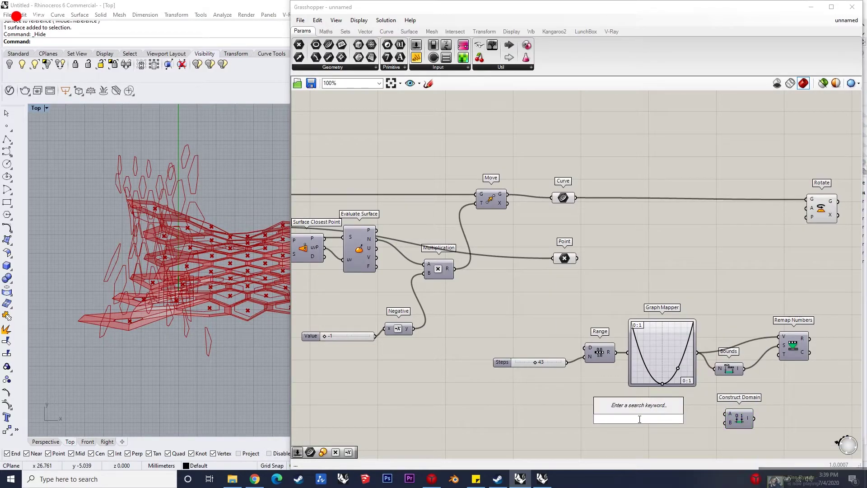
type("6")
key("Return")
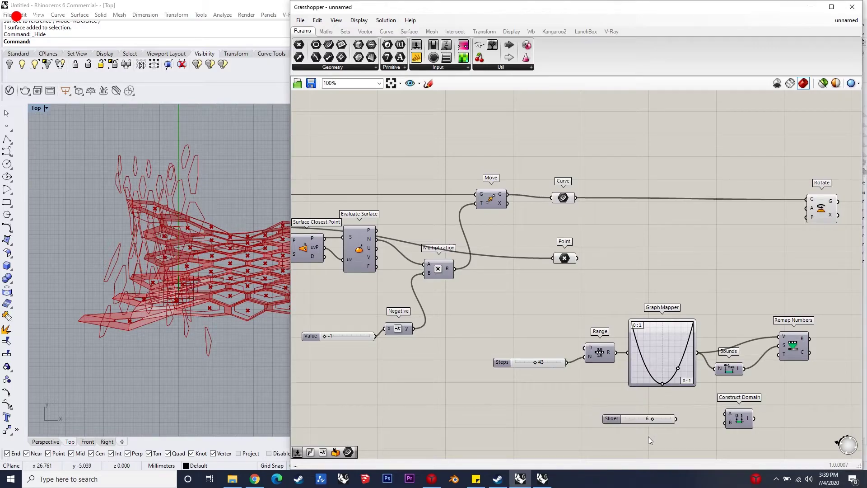
double_click(648, 437)
type("26")
key("Return")
left_click_drag(715, 416, 686, 436)
left_click_drag(756, 421, 775, 360)
Connect the Point parameter to Rotate's P and Remap Numbers' R to Rotate's A, and check the rotated outlines.
left_click_drag(825, 221, 577, 258)
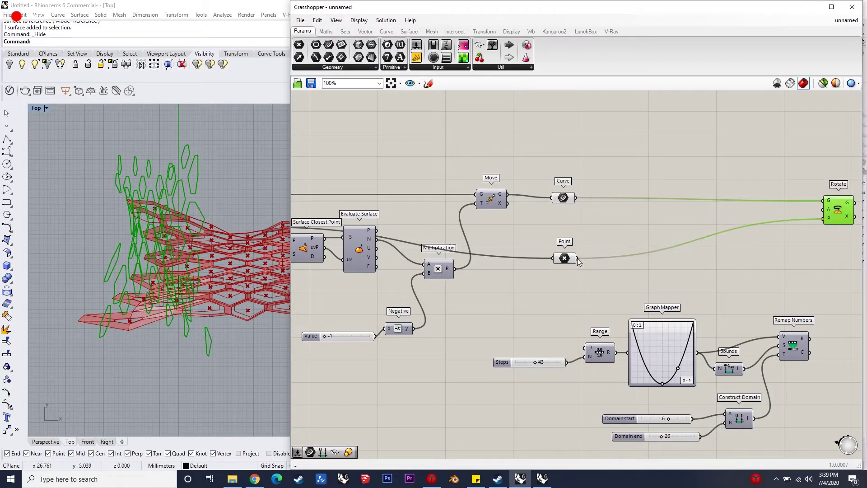
left_click_drag(810, 339, 823, 210)
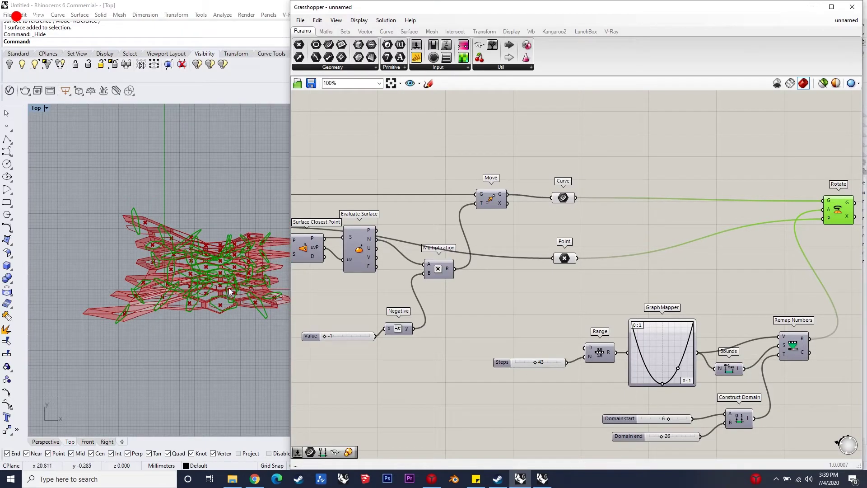
scroll(229, 287, "up", 6)
scroll(229, 286, "down", 4)
right_click_drag(198, 321, 200, 310)
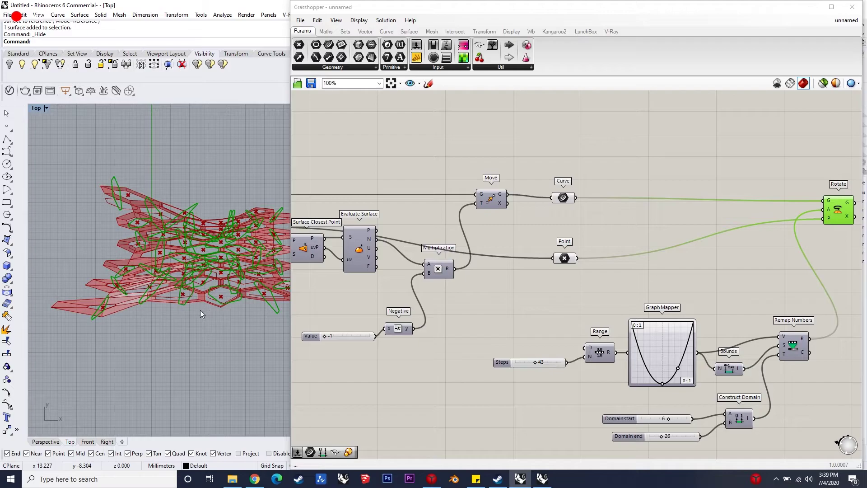
scroll(147, 222, "down", 1)
Align the Steps slider with Range and delete the domain start and end sliders feeding Construct Domain.
right_click_drag(653, 292, 682, 273)
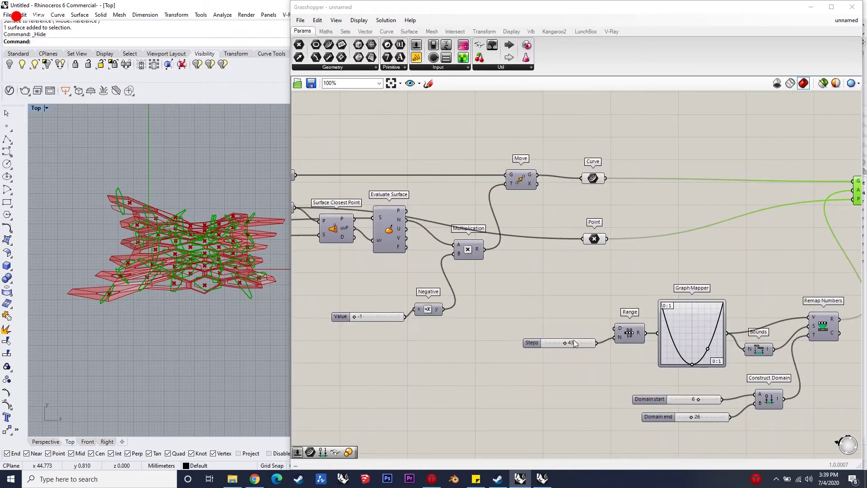
left_click(582, 333)
left_click_drag(583, 341, 585, 332)
left_click_drag(702, 439, 682, 380)
Add a Radians component ahead of Construct Domain and duplicate it directly below.
double_click(680, 410)
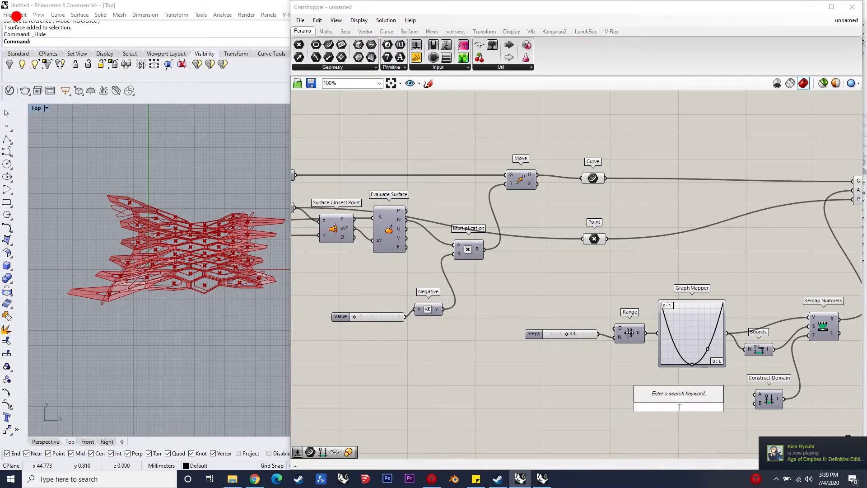
type("radian")
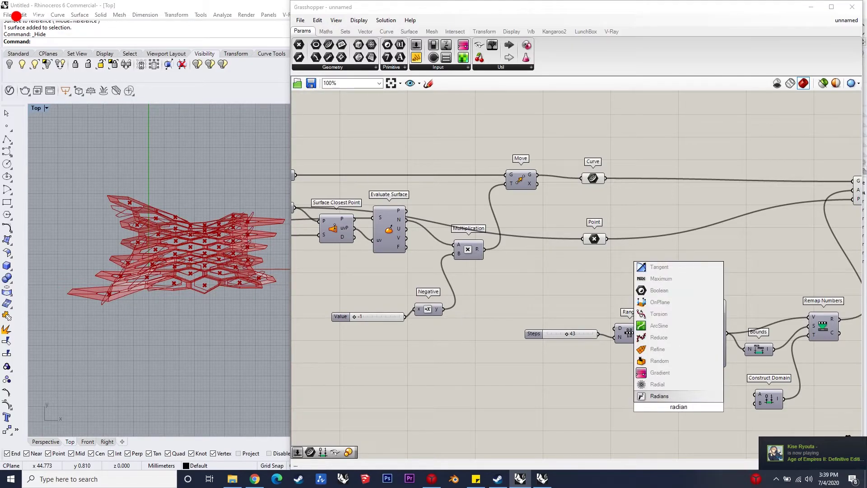
key("Return")
left_click_drag(685, 405, 729, 392)
key("ctrl+c")
key("ctrl+v")
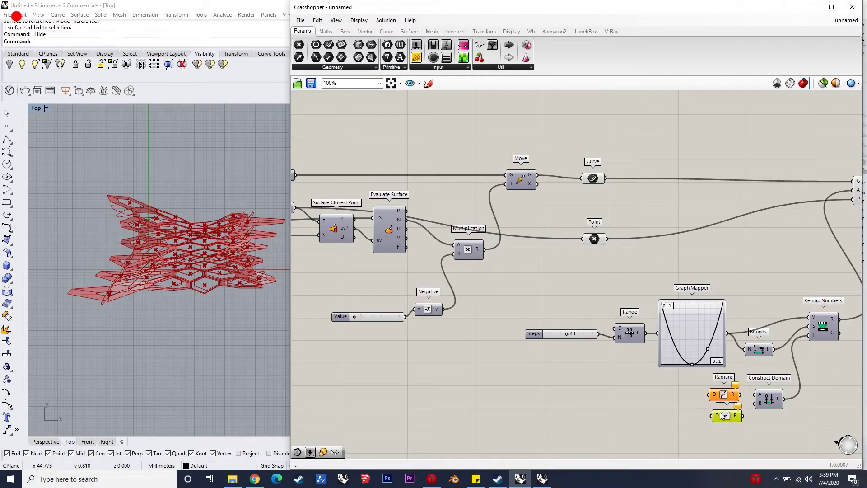
left_click(658, 393)
double_click(658, 393)
type("+")
key("Return")
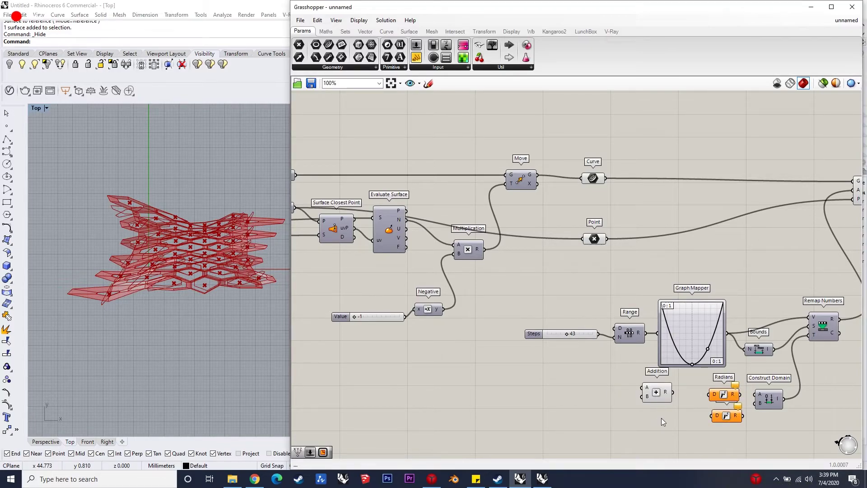
left_click(662, 394)
key("Delete")
Add two number sliders set to 6 and 26 ahead of the Radians components.
double_click(662, 392)
type("6")
key("Return")
double_click(664, 418)
type("26")
key("Return")
Connect the two sliders to the Radians components' D inputs, and their R outputs to Construct Domain's A and B.
scroll(702, 410, "up", 2)
left_click_drag(611, 386, 588, 389)
left_click_drag(710, 391, 676, 390)
left_click(673, 424)
left_click_drag(701, 424, 717, 418)
left_click_drag(776, 401, 755, 424)
Shift the Rotate component slightly and examine its rotated outlines in the Top viewport.
scroll(749, 381, "down", 3)
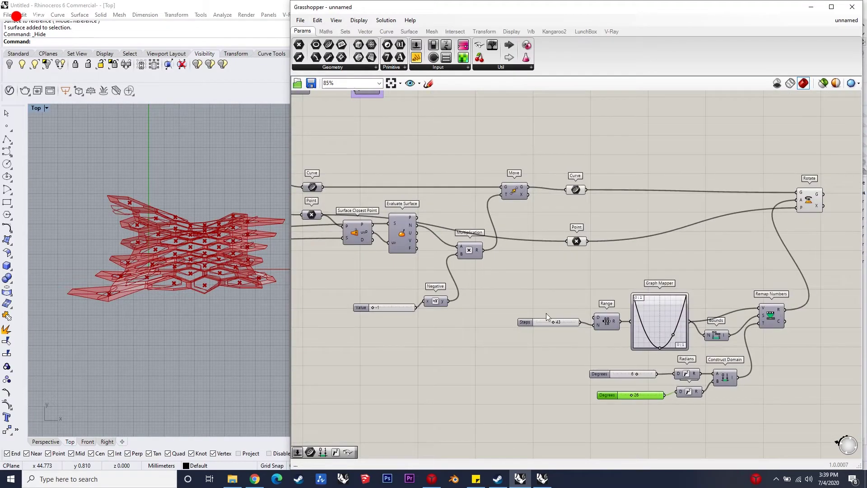
scroll(135, 232, "up", 2)
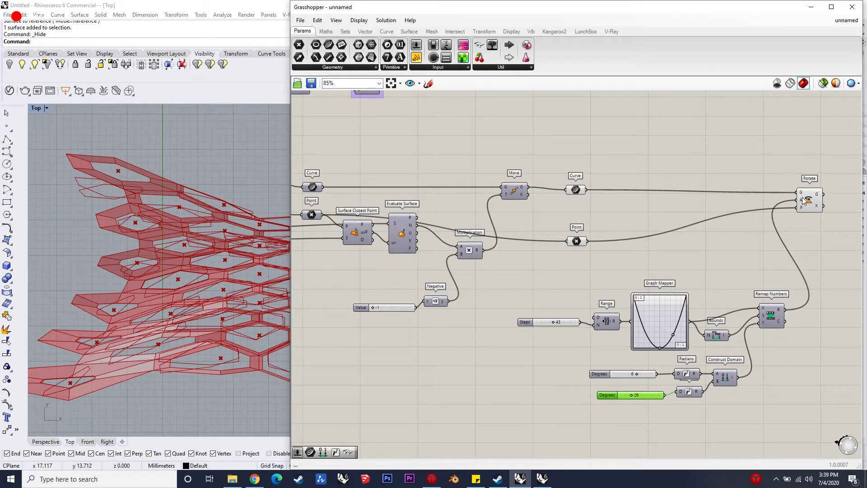
left_click_drag(809, 201, 821, 194)
scroll(204, 292, "down", 3)
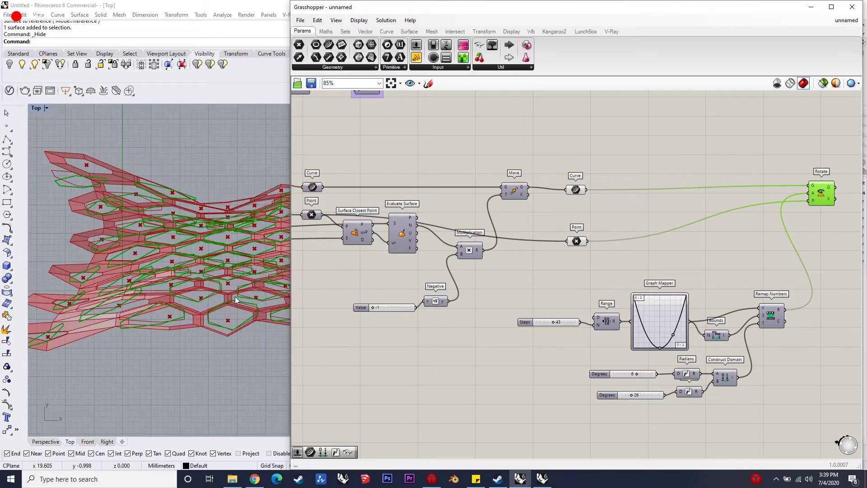
scroll(588, 216, "down", 4)
scroll(773, 207, "up", 3)
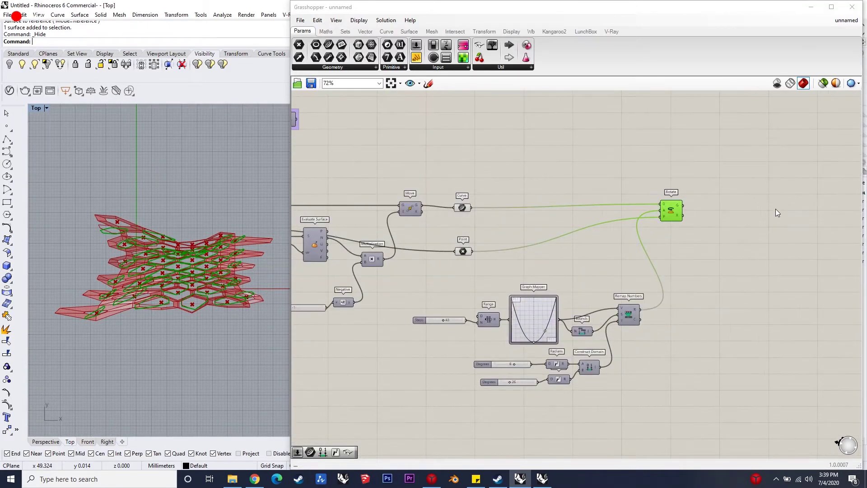
Add a Scale component after Rotate, connecting Rotate's G output to its G input and the Point parameter to its C input.
double_click(776, 209)
type("sca")
key("Return")
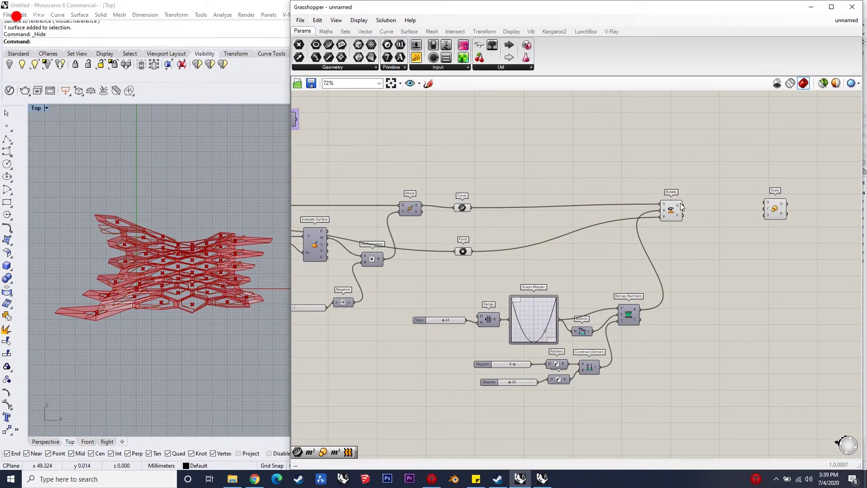
left_click_drag(684, 205, 817, 207)
scroll(786, 210, "up", 3)
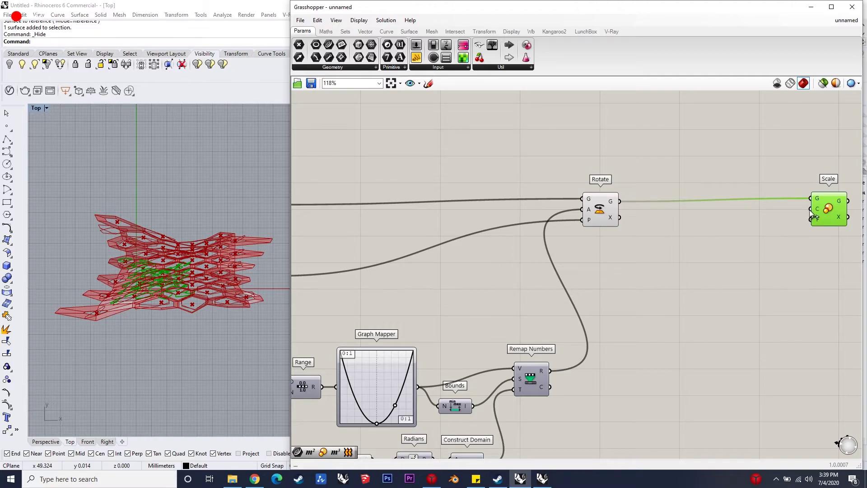
left_click_drag(811, 220, 564, 253)
scroll(805, 231, "down", 6)
scroll(750, 236, "up", 2)
scroll(537, 252, "down", 3)
scroll(746, 252, "up", 2)
Add a number slider of 0.5 and connect it to Scale's F input.
double_click(683, 263)
type("8.5")
key("Return")
left_click_drag(706, 262, 713, 223)
scroll(172, 300, "up", 6)
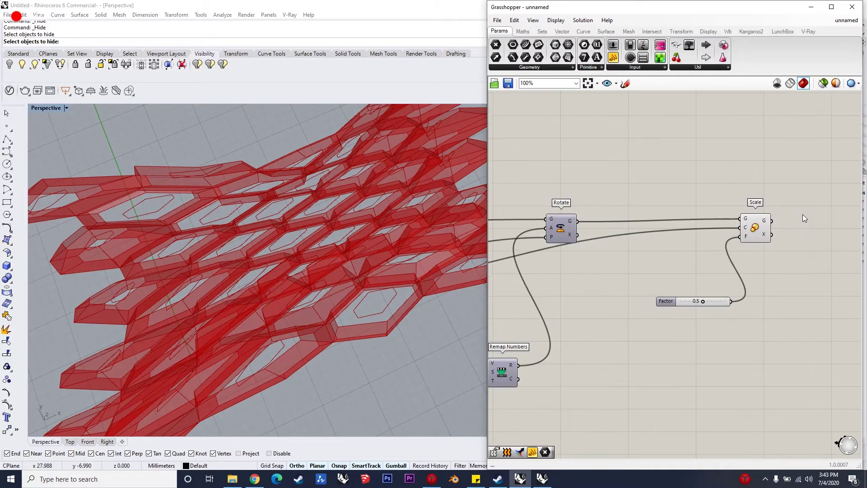
Add a Curve parameter after Scale and connect Scale's G output to it.
double_click(804, 218)
type("curve")
key("Return")
scroll(803, 230, "up", 2)
left_click_drag(761, 218, 789, 208)
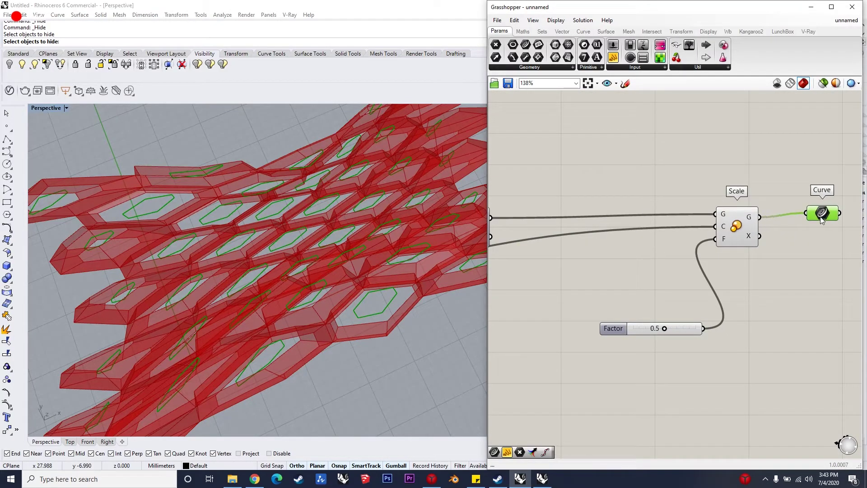
Examine the earlier Merge and Loft chain to locate the Curve parameter holding the cell opening outlines.
scroll(743, 254, "down", 4)
scroll(723, 244, "down", 5)
scroll(574, 206, "up", 5)
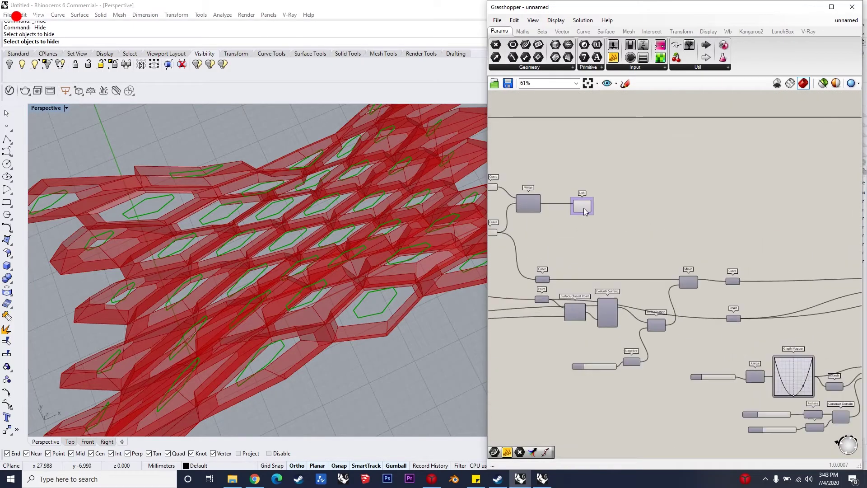
left_click(580, 207)
middle_click(579, 206)
left_click(684, 194)
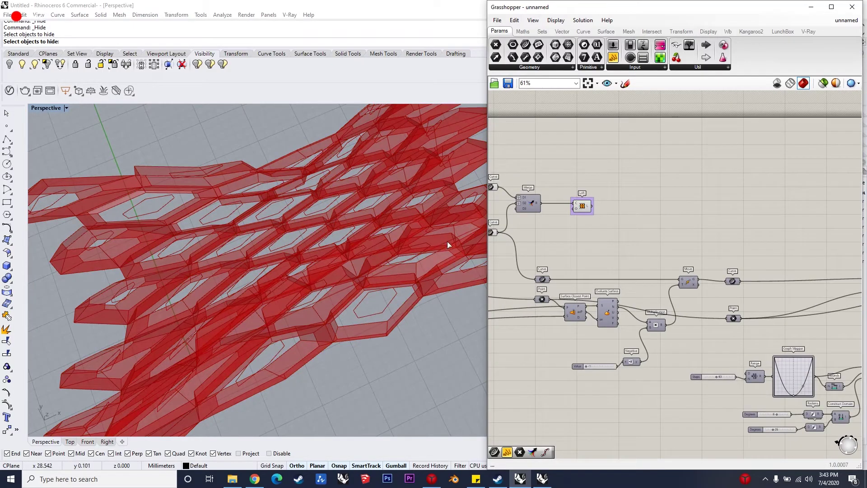
scroll(670, 212, "down", 1)
scroll(616, 219, "down", 2)
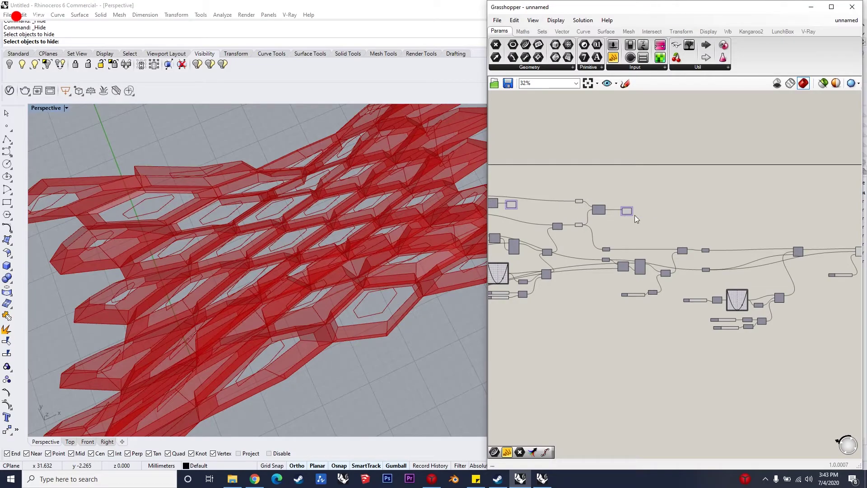
scroll(660, 217, "up", 2)
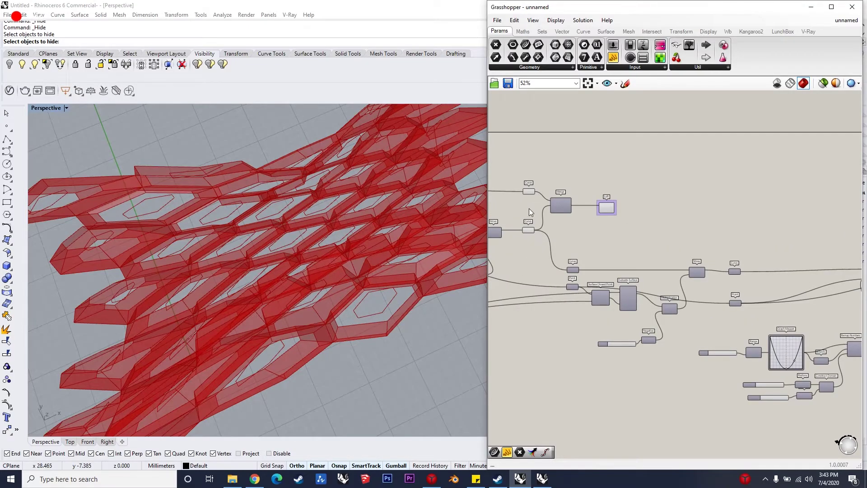
scroll(529, 207, "up", 1)
left_click(526, 233)
scroll(530, 218, "down", 2)
scroll(645, 229, "down", 1)
scroll(790, 232, "up", 2)
Add a Curve parameter above the scaled Curve and connect the earlier Merge's lower input Curve to it.
double_click(795, 229)
type("curve")
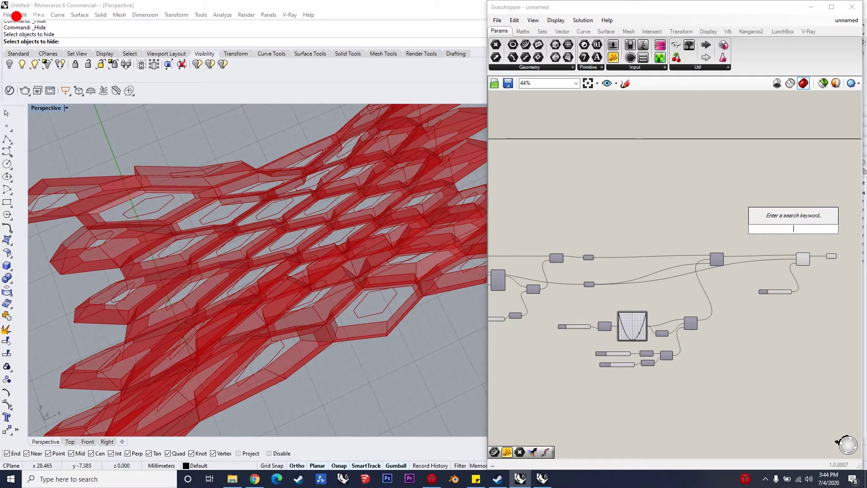
key("Return")
scroll(796, 233, "up", 1)
scroll(788, 230, "up", 3)
scroll(807, 197, "down", 5)
left_click_drag(786, 230, 506, 181)
scroll(618, 198, "up", 5)
scroll(550, 186, "down", 1)
scroll(579, 210, "down", 6)
scroll(839, 210, "up", 7)
left_click_drag(736, 196, 801, 200)
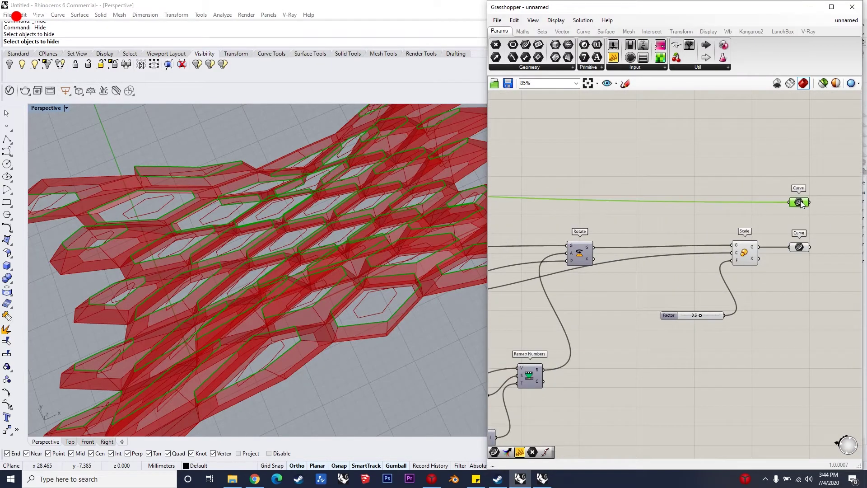
Add a Merge component and connect the upper Curve to D1 and the scaled Curve to D2.
scroll(842, 227, "down", 1)
scroll(817, 226, "up", 1)
left_click(747, 237)
double_click(794, 212)
type("merge")
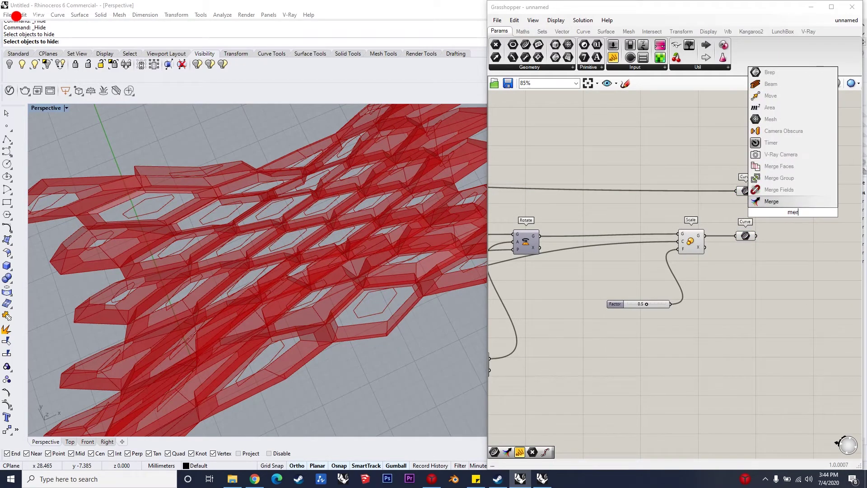
key("Return")
scroll(793, 214, "up", 3)
left_click_drag(770, 205, 733, 249)
scroll(760, 211, "down", 3)
left_click(761, 207)
Add a Loft component after the new Merge.
double_click(811, 199)
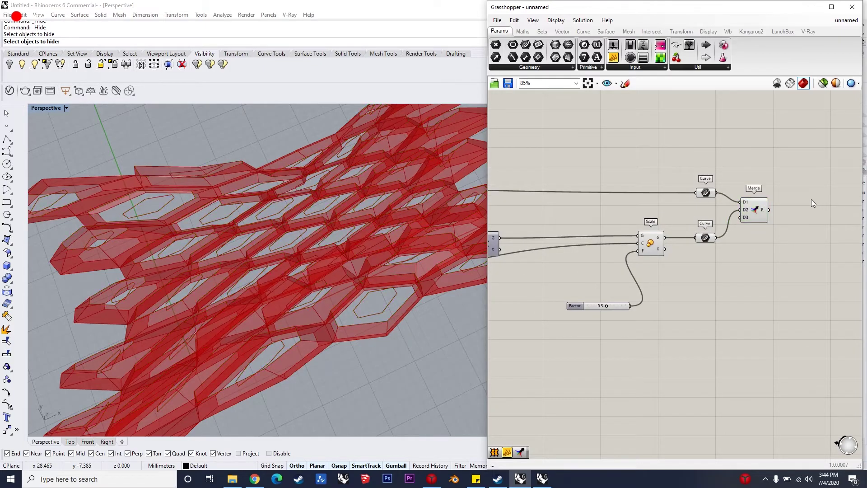
type("loft")
key("Return")
scroll(799, 207, "up", 3)
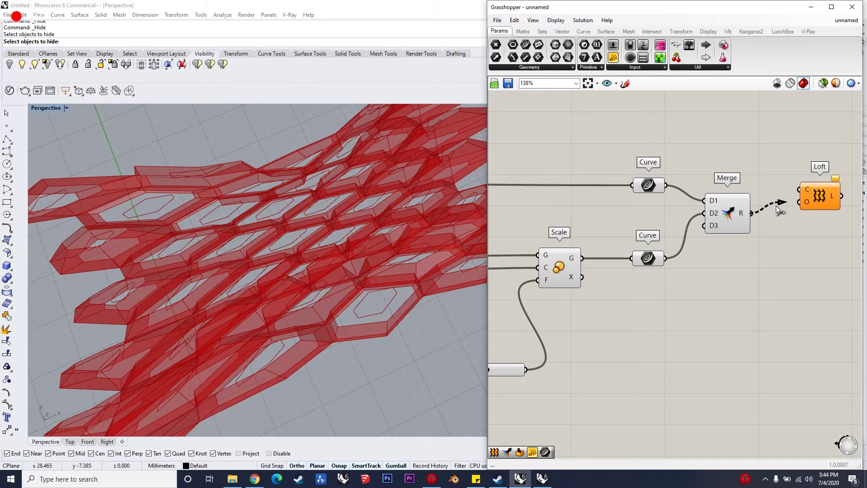
Graft Merge's D1 and D2 inputs and connect its R output to Loft's C input.
right_click(708, 202)
left_click(741, 278)
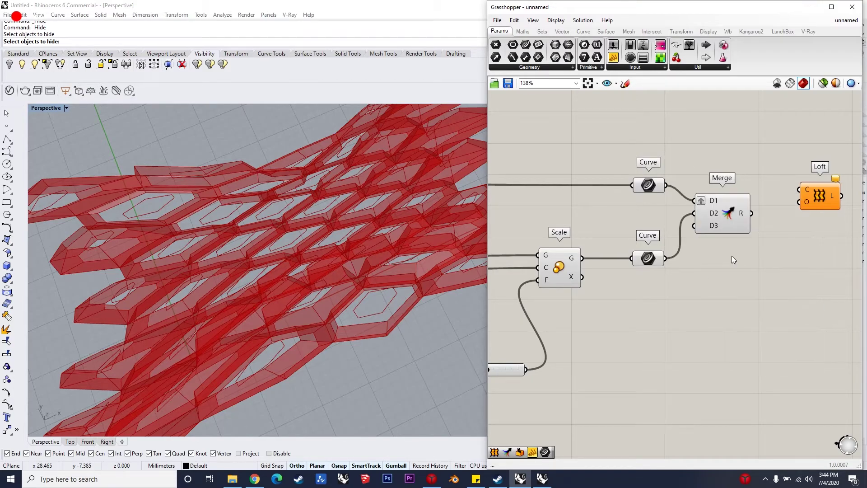
right_click(719, 216)
left_click(740, 293)
left_click_drag(751, 213, 823, 205)
left_click(747, 300)
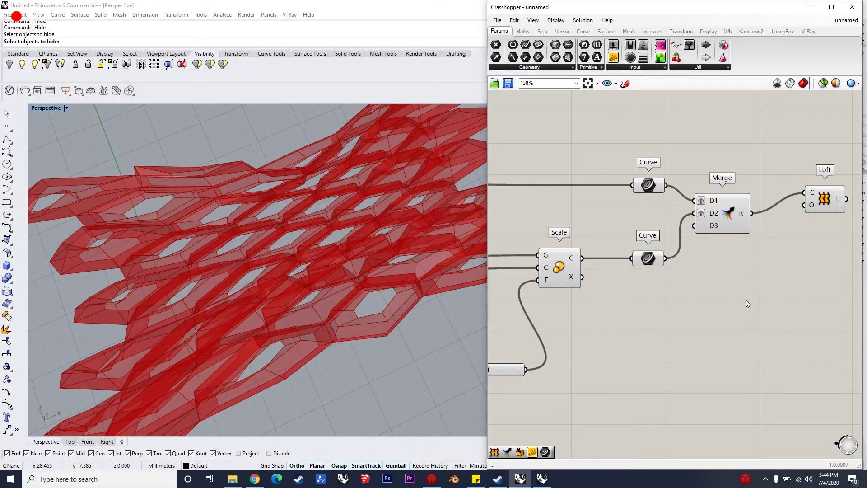
Enclose the last Loft component in a group and move it slightly away from its Merge.
scroll(352, 299, "down", 3)
right_click_drag(352, 299, 382, 275)
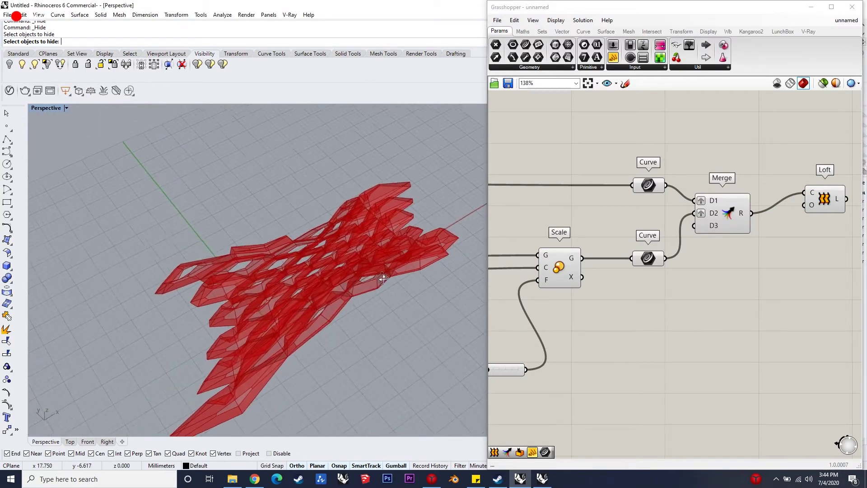
left_click_drag(801, 203, 827, 213)
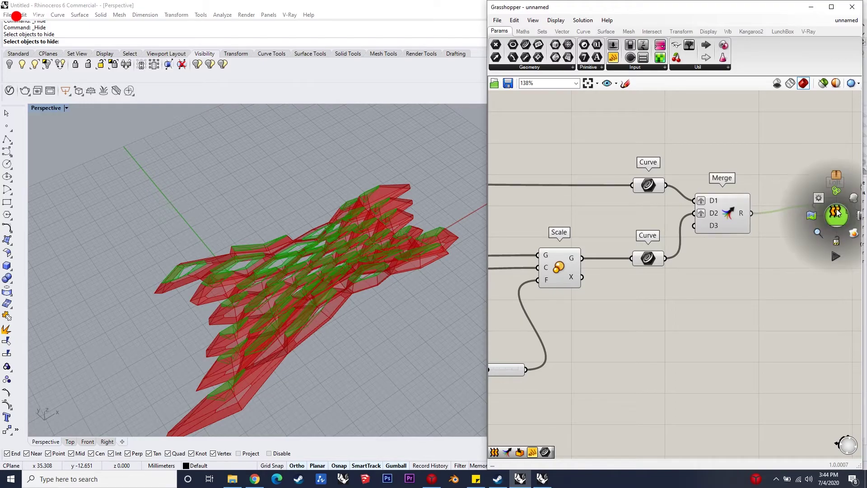
left_click(691, 274)
scroll(684, 278, "down", 10)
scroll(711, 267, "up", 4)
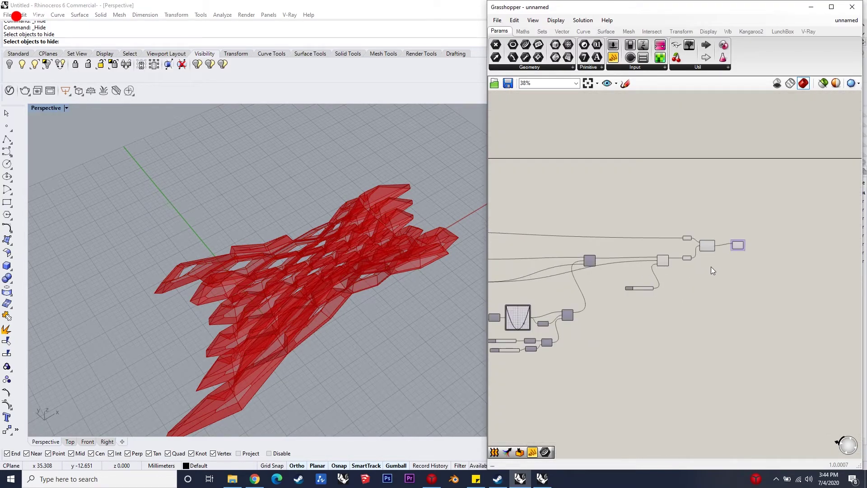
left_click_drag(739, 241, 746, 242)
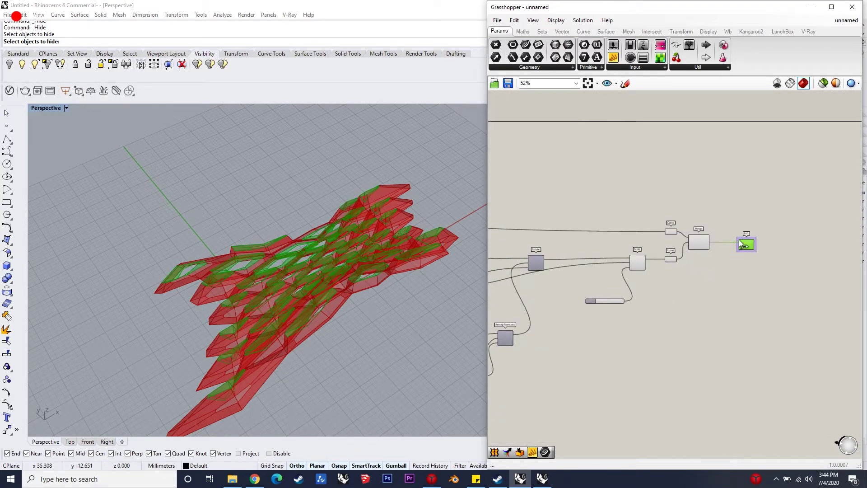
scroll(724, 252, "down", 4)
scroll(705, 265, "up", 4)
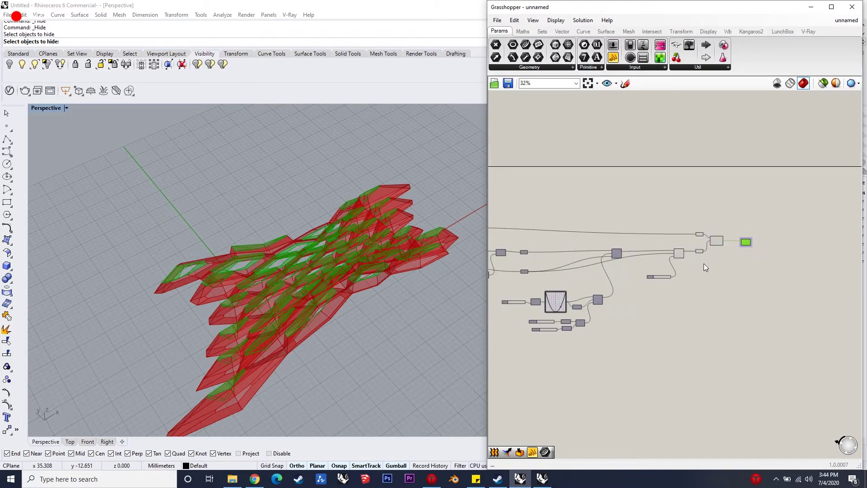
left_click(727, 292)
Move the grouped second Loft along the canvas until it sits above the last Loft.
scroll(689, 247, "up", 3)
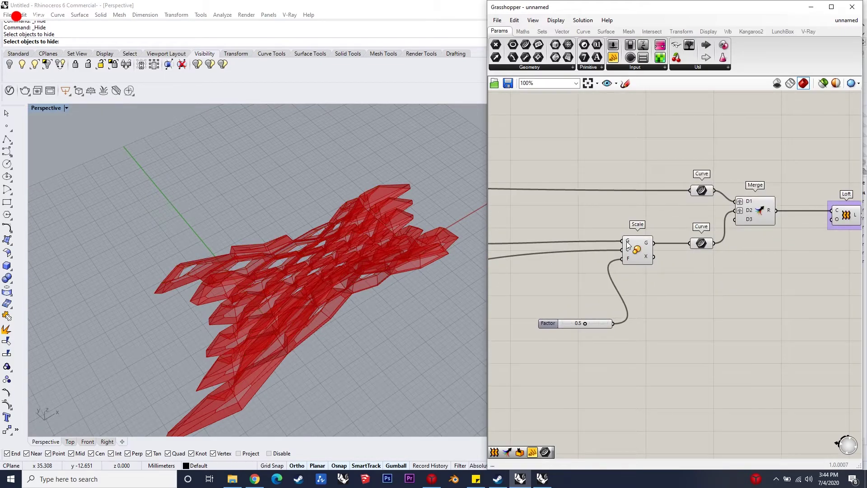
left_click(705, 245)
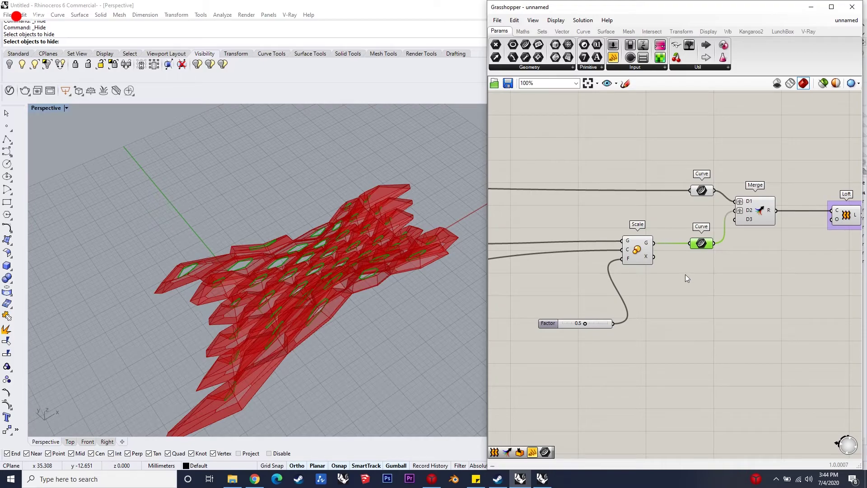
left_click(698, 297)
scroll(684, 274, "down", 4)
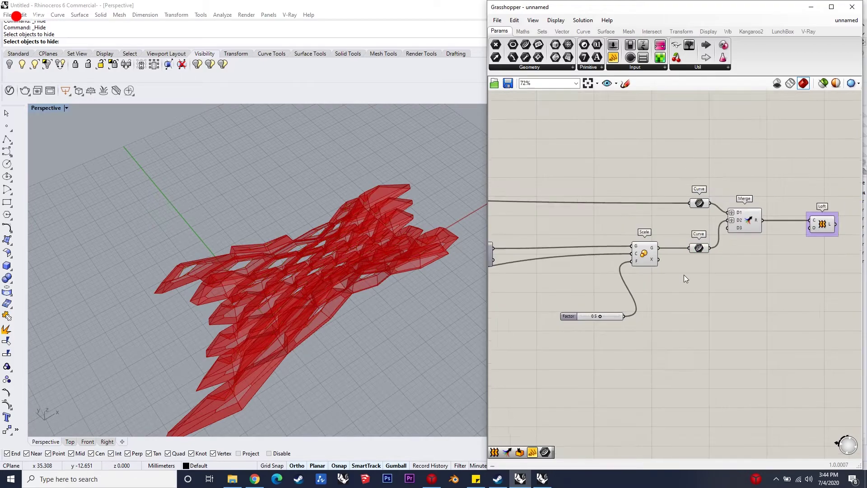
scroll(776, 295, "down", 4)
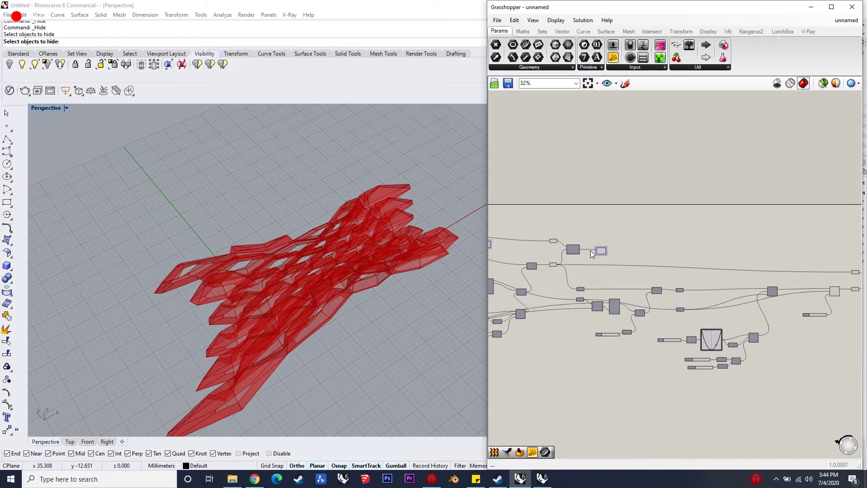
left_click_drag(596, 247, 779, 248)
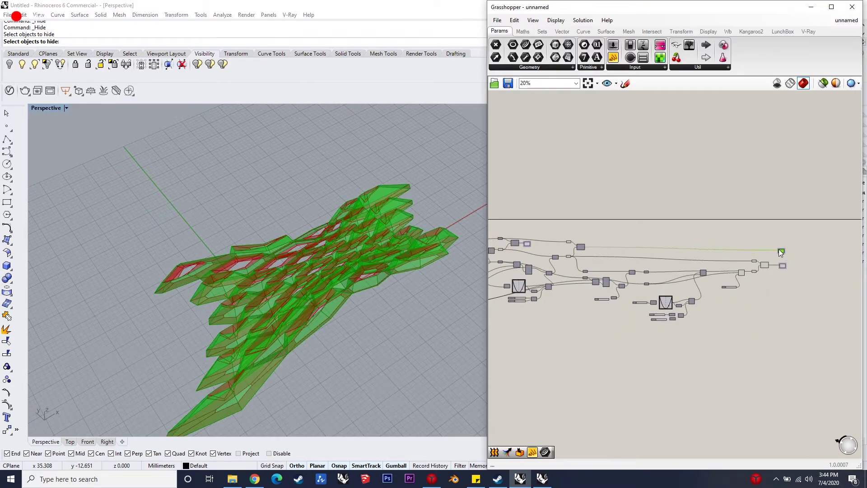
left_click(742, 333)
Move the grouped first Loft along the canvas and stack it above the other two Lofts.
scroll(513, 239, "up", 2)
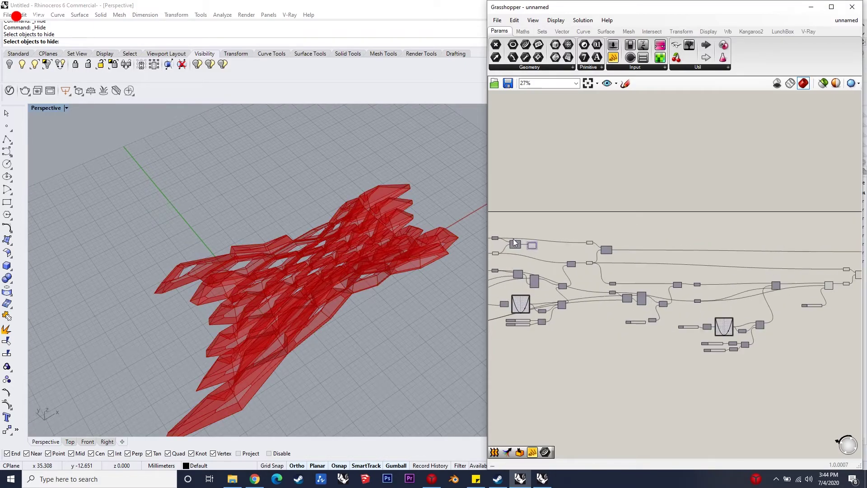
scroll(596, 202, "down", 5)
left_click_drag(533, 245, 707, 247)
scroll(728, 199, "up", 5)
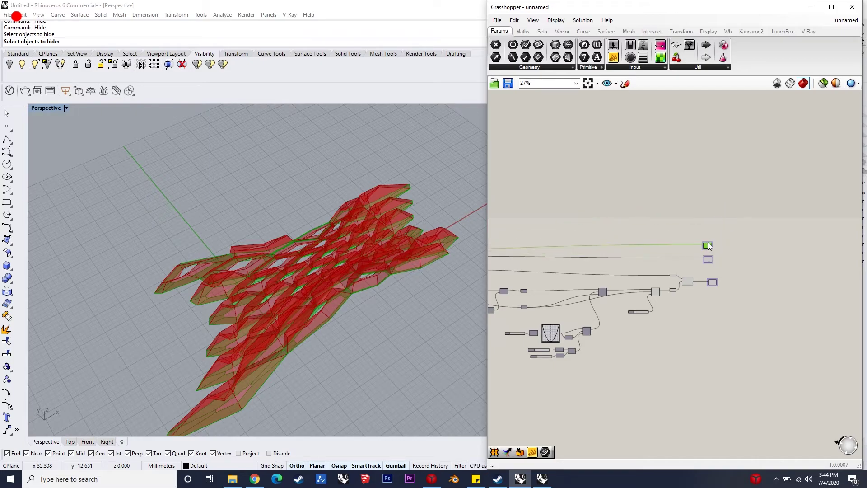
scroll(707, 256, "up", 1)
left_click(708, 260)
left_click(715, 243)
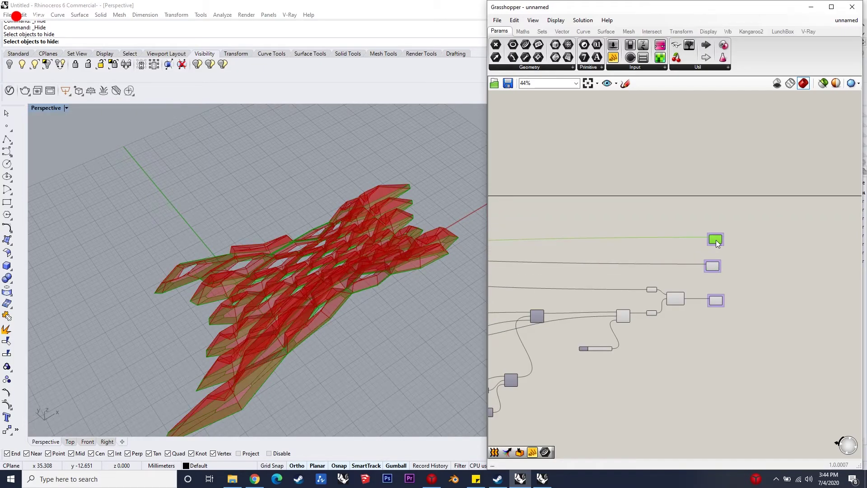
scroll(716, 250, "up", 5)
left_click(775, 274)
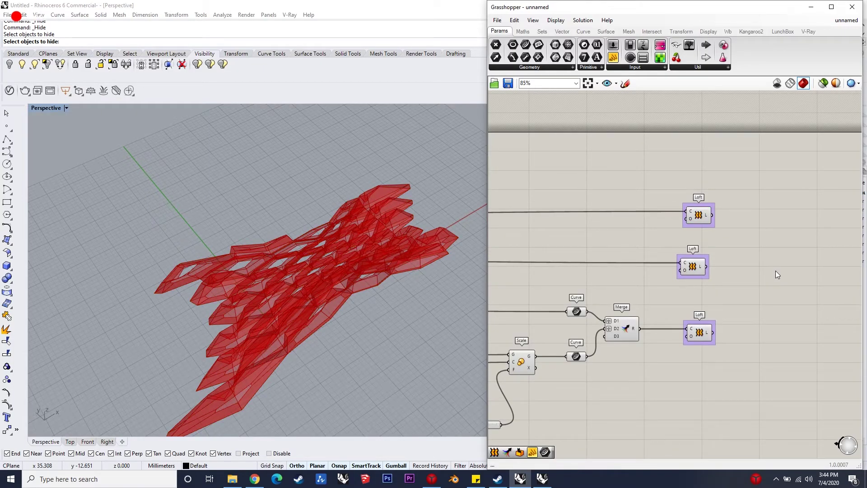
Add a Merge component beside the stacked Lofts and connect their L outputs to D1, D2 and D3 in order.
double_click(776, 270)
type("merge")
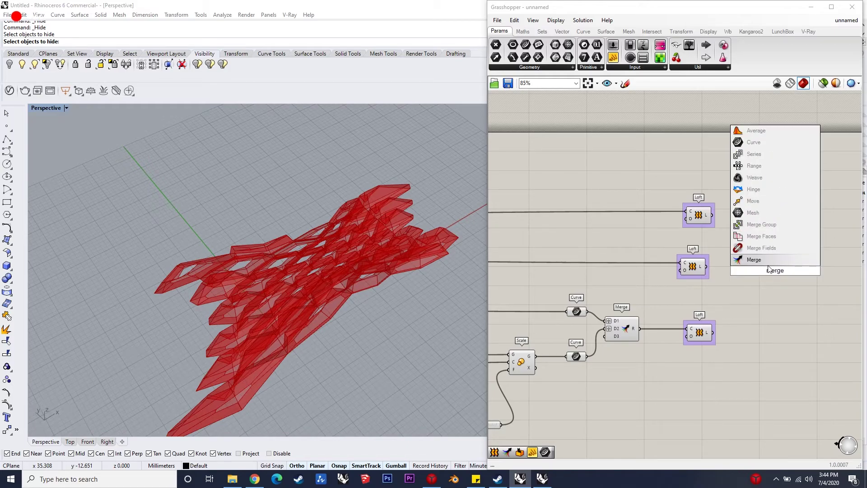
left_click(759, 260)
scroll(764, 267, "up", 2)
left_click_drag(763, 268, 707, 199)
left_click_drag(763, 285, 696, 359)
Try to bake the Merge component that combines the three Lofts.
right_click(769, 281)
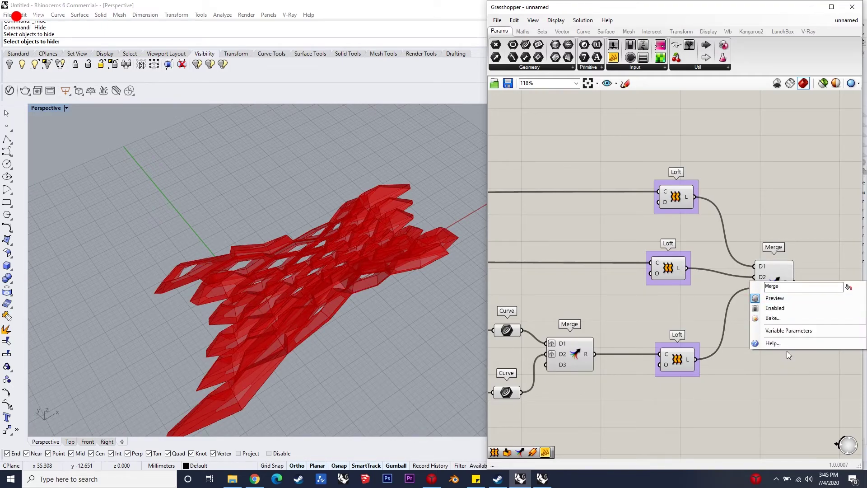
left_click(793, 318)
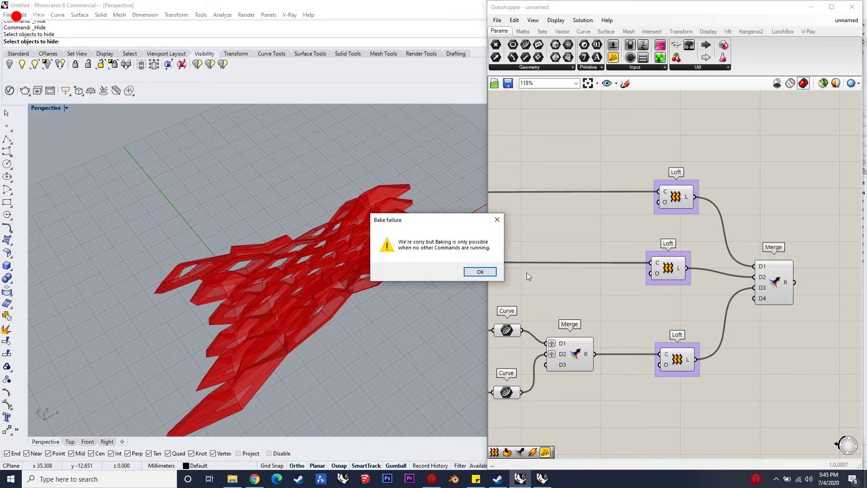
left_click(698, 329)
key("Escape")
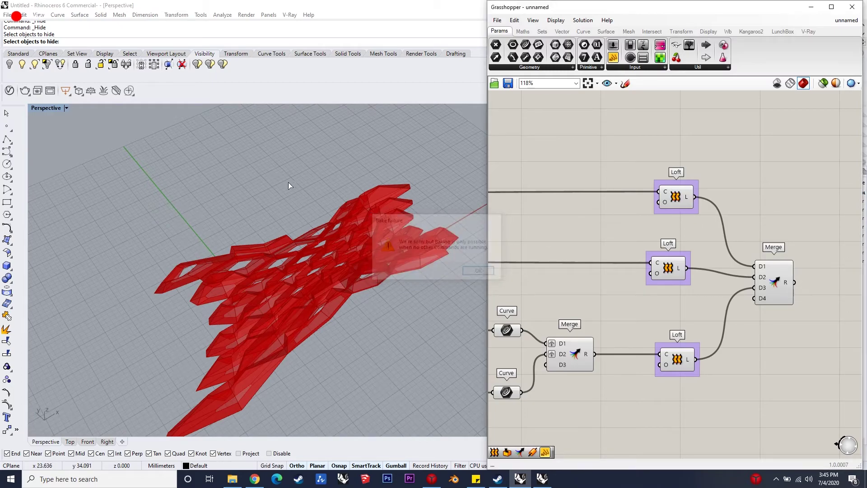
Cancel the running Hide command and bake the three-Loft Merge to Layer 01, ungrouped.
left_click(397, 348)
key("Escape")
left_click_drag(784, 284, 798, 280)
right_click(799, 281)
left_click(813, 315)
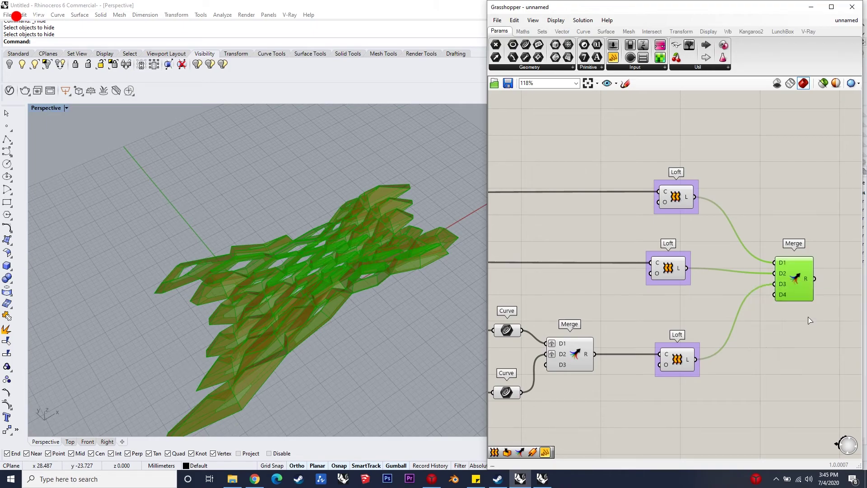
left_click(800, 262)
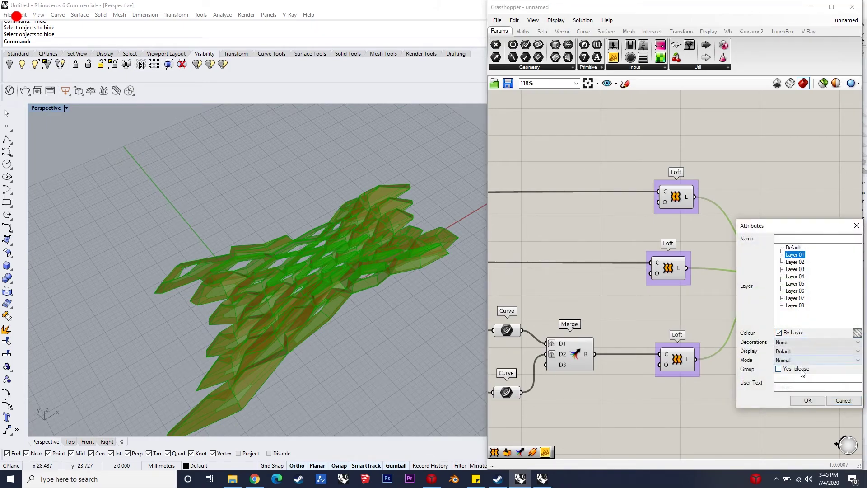
left_click(807, 399)
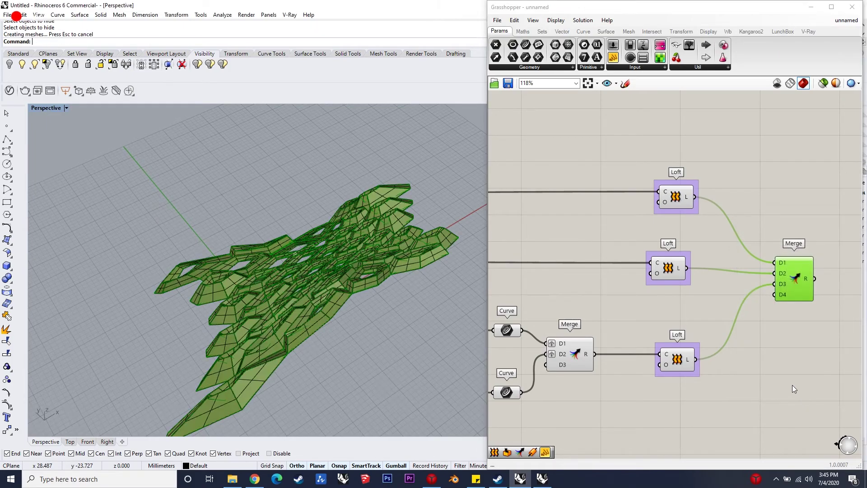
Minimize the Grasshopper window and display the baked hexagonal structure in Rendered mode in the Perspective viewport.
left_click(750, 167)
key("ctrl+s")
left_click(824, 20)
left_click(811, 8)
scroll(570, 240, "down", 9)
scroll(506, 251, "up", 9)
right_click_drag(559, 270, 105, 134)
left_click(67, 108)
left_click(79, 153)
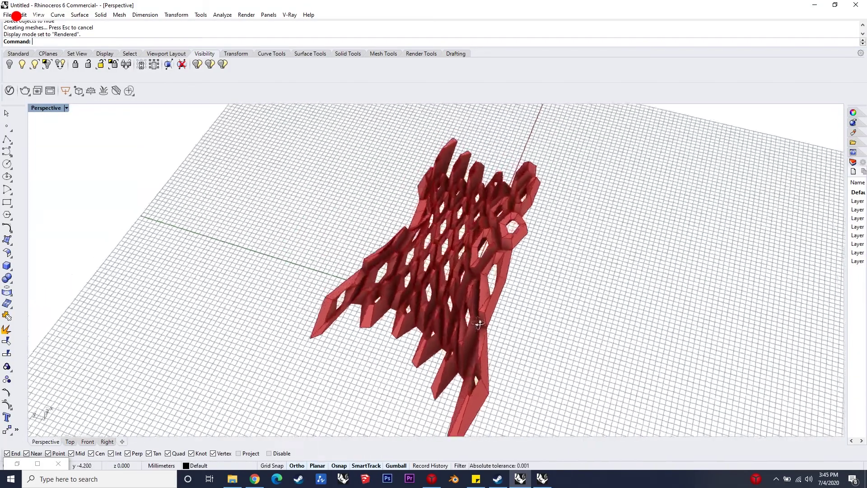
right_click_drag(479, 323, 476, 409)
scroll(456, 313, "up", 5)
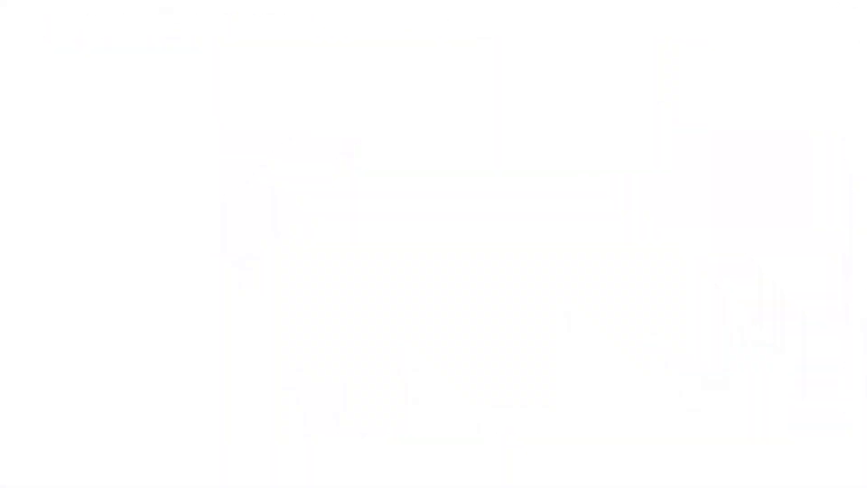